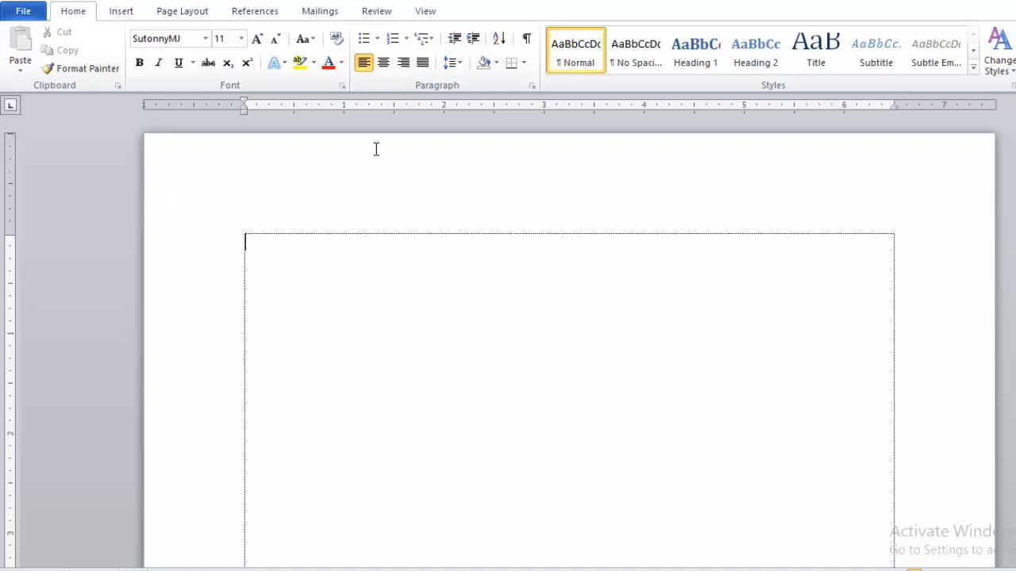
Set the text box font to SutonnyMJ at size 14.
click(182, 44)
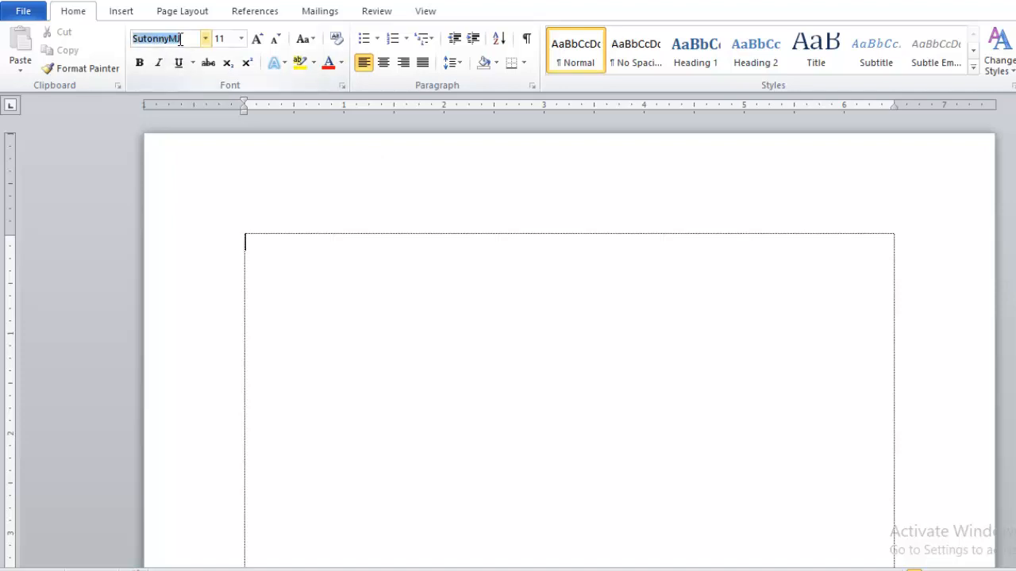
text(SutonnyMJ)
key(Return)
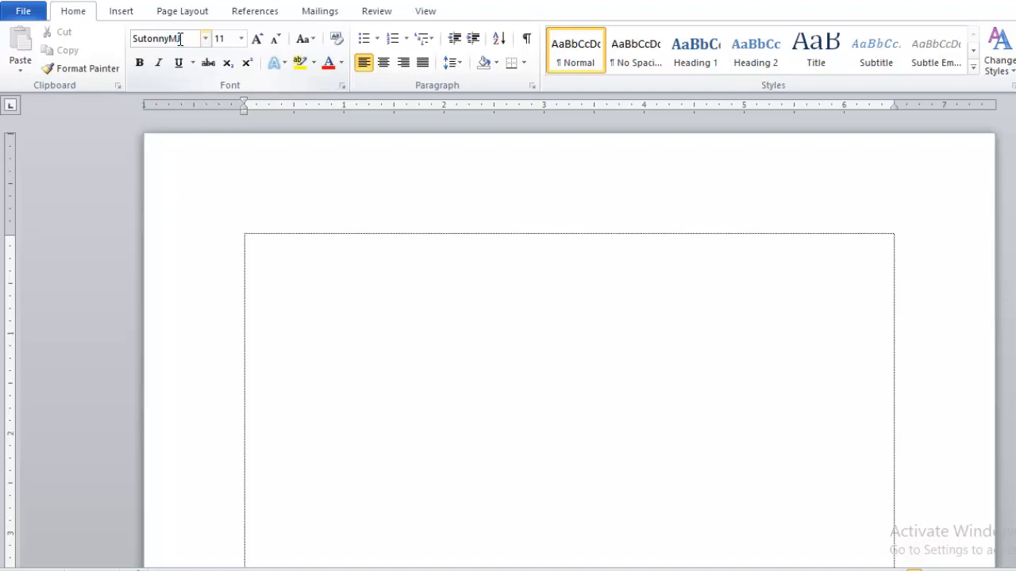
click(241, 38)
click(224, 127)
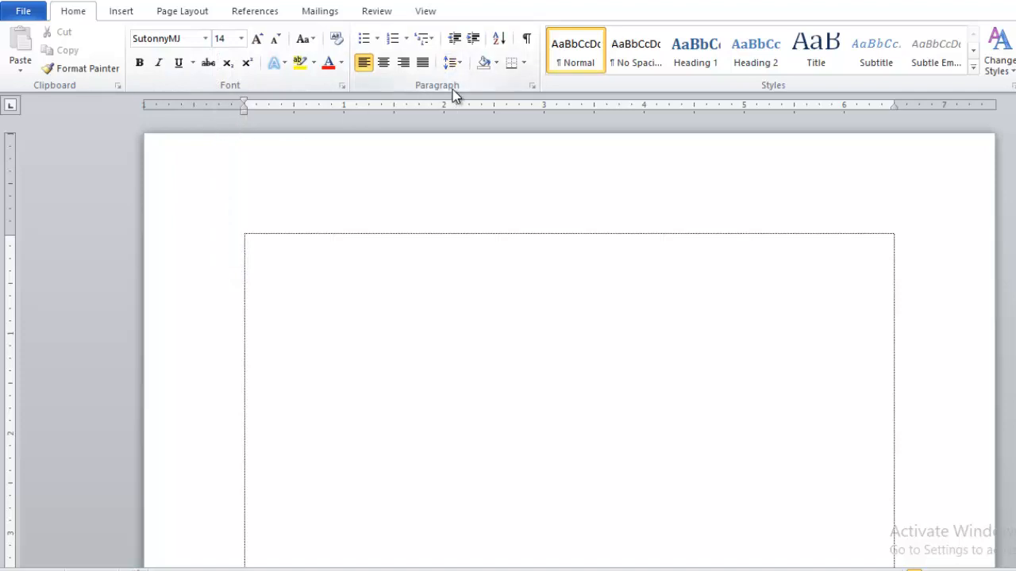
Remove the space after paragraphs from the line spacing options.
click(452, 67)
click(452, 68)
click(453, 67)
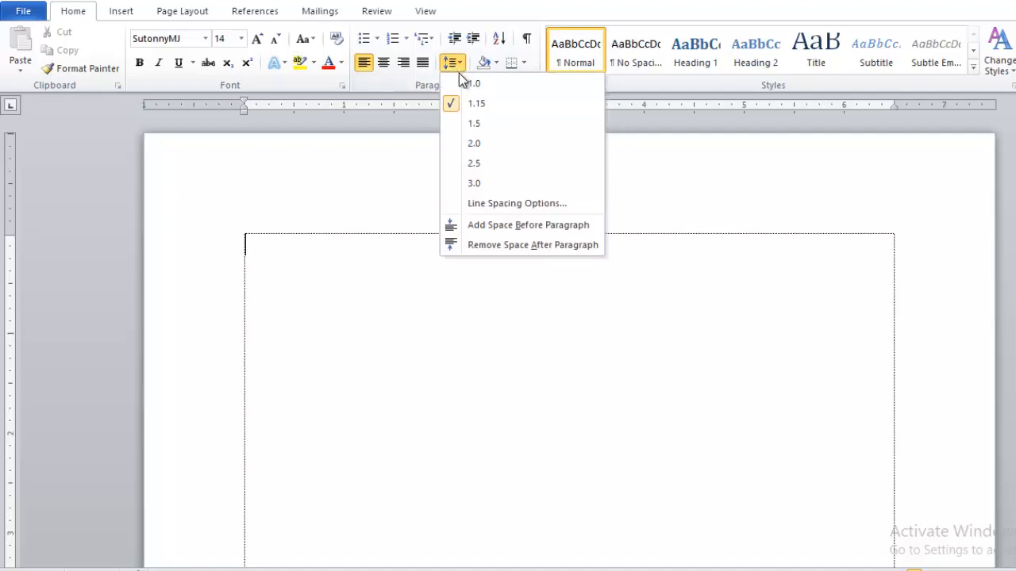
click(476, 105)
click(452, 62)
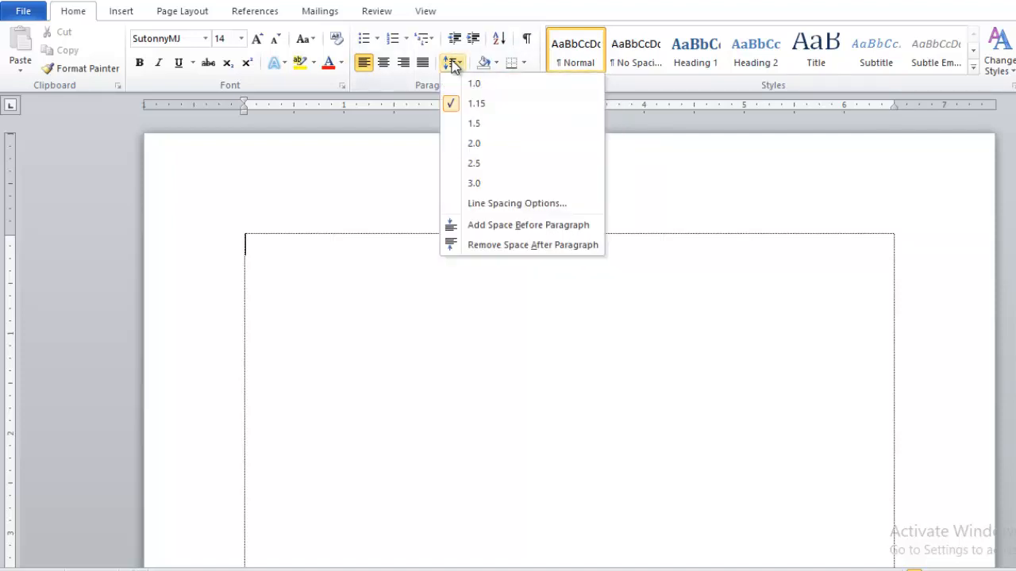
click(503, 244)
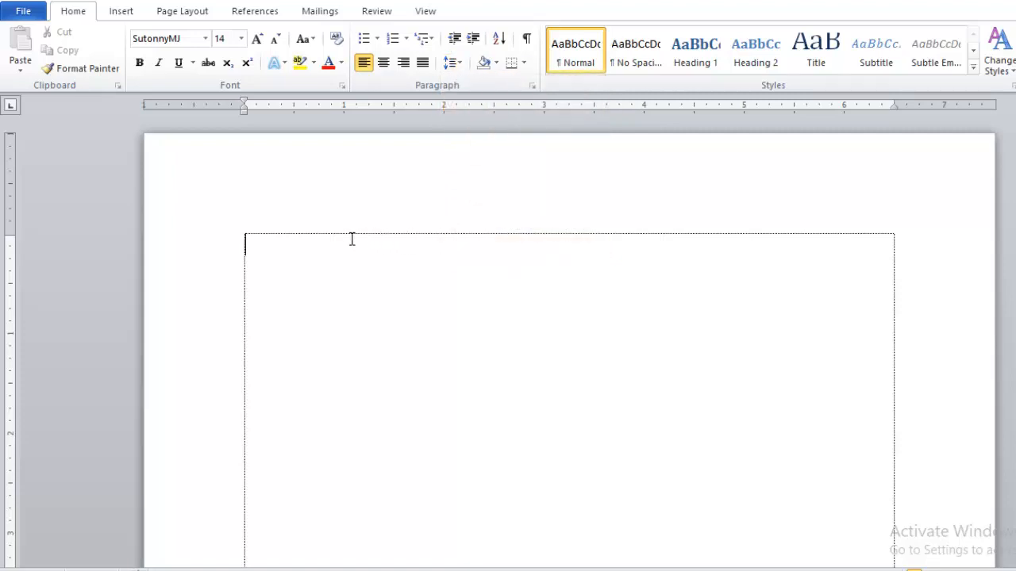
ctrl+scroll(352, 239, up, 2)
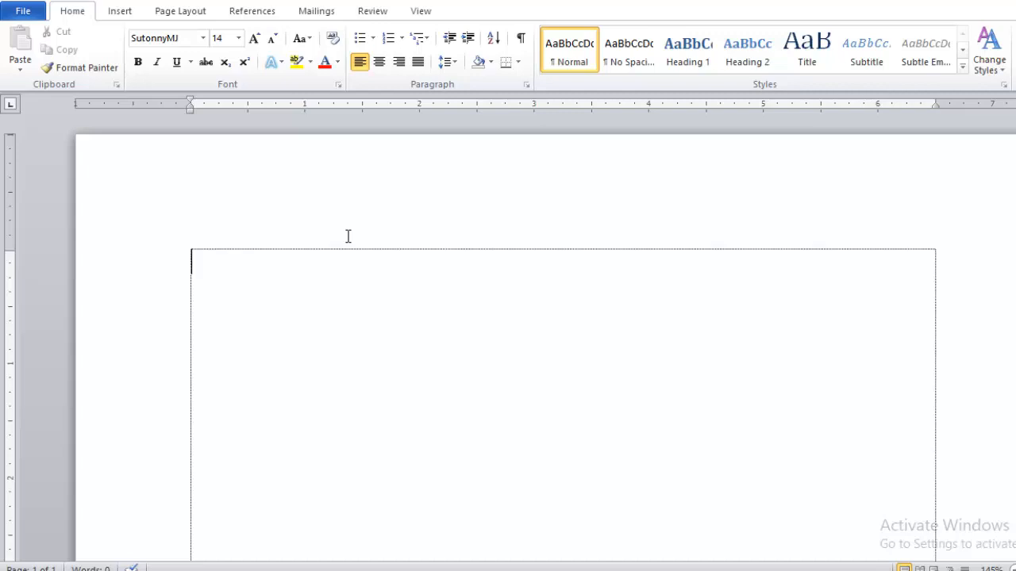
Type the date line 'তারিখঃ ২৫/১১/২০২৩ ইং'.
text(তারিখ)
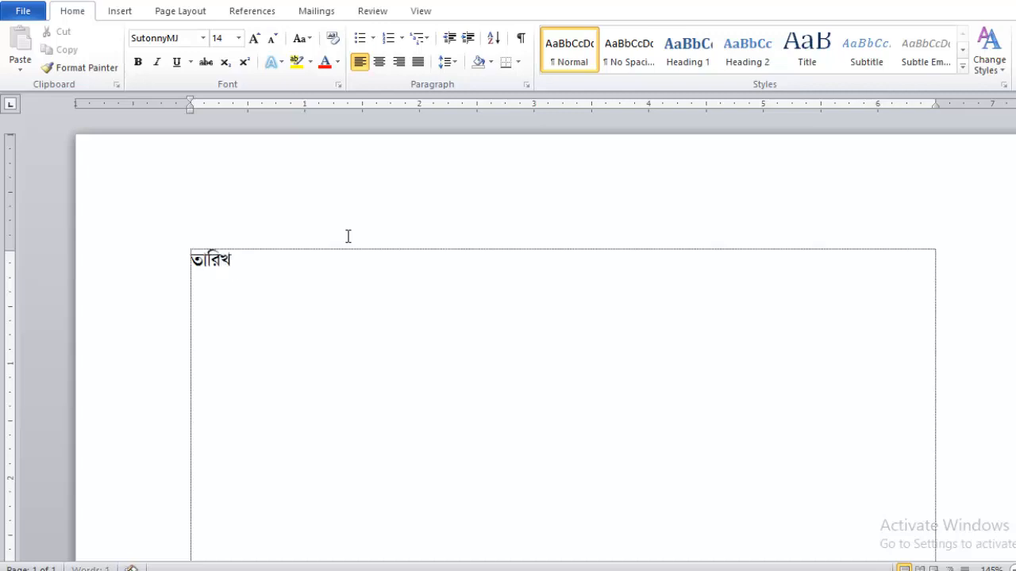
text(ঃ)
text(১২)
key(BackSpace)
key(BackSpace)
text(২৫/১)
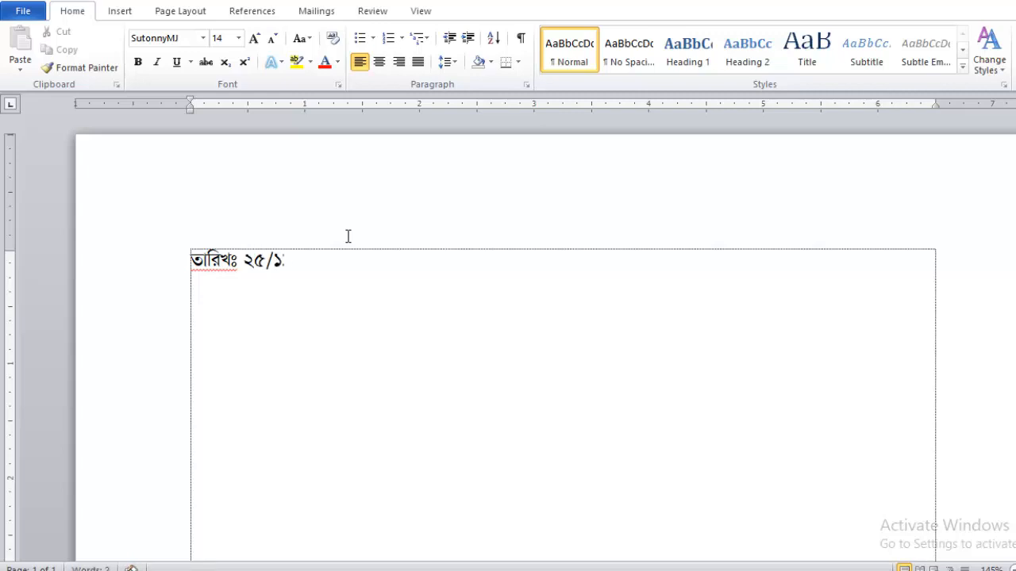
text(১/২০২৩ ইং)
key(Return)
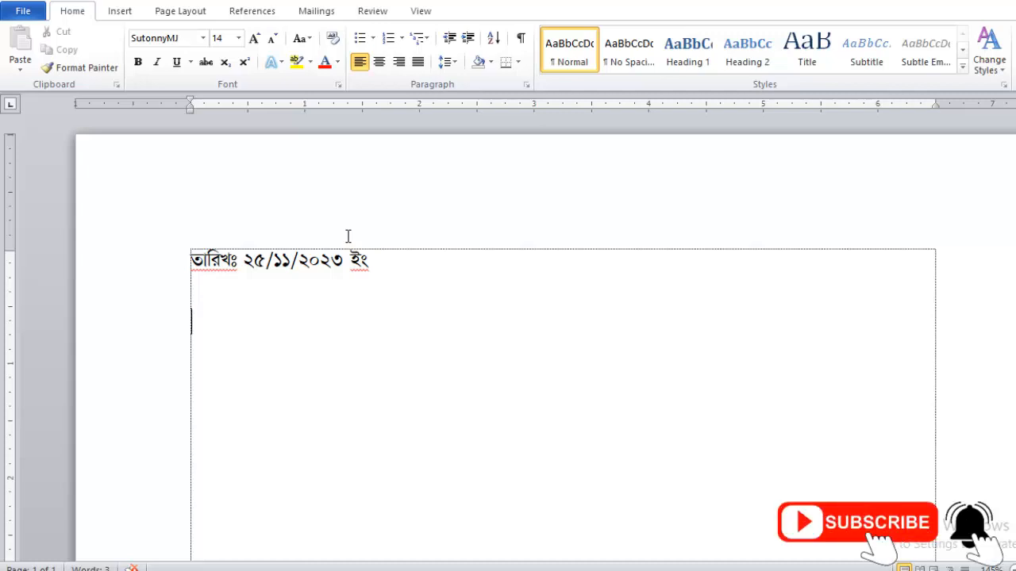
Address the letter to the রেজিস্ট্রার, চট্টগ্রাম প্রকৌশল ও প্রযুক্তি বিশ্ববিদ্যালয়, চট্টগ্রাম, then begin the subject.
text(বরাবর,)
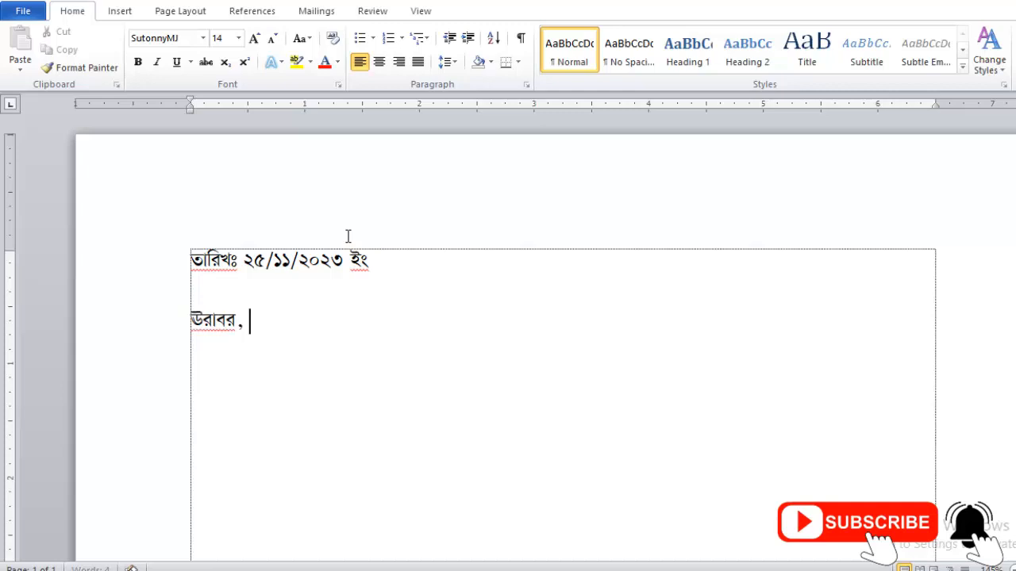
key(Return)
text(রেজি)
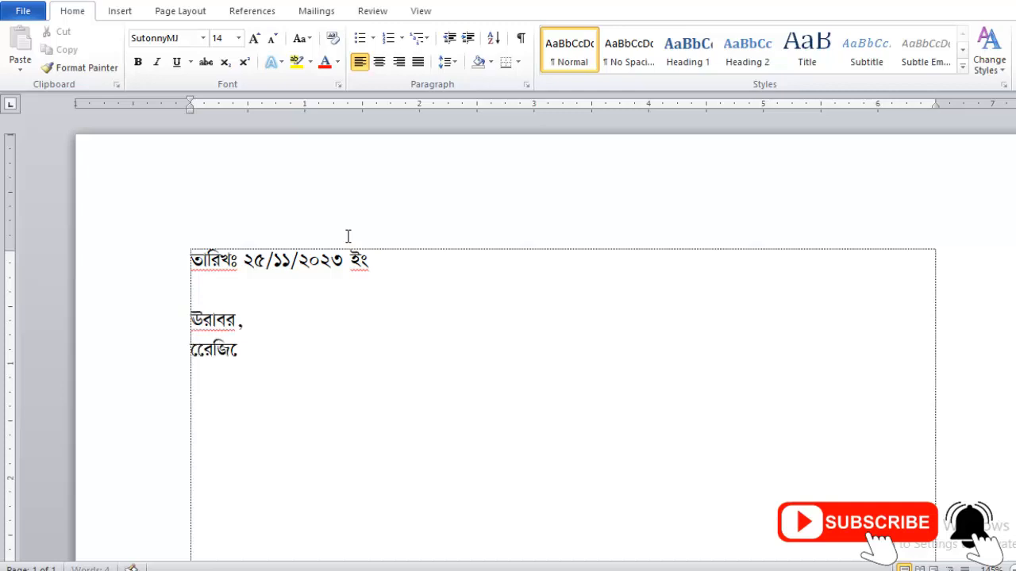
text(স)
key(BackSpace)
key(BackSpace)
key(BackSpace)
key(BackSpace)
key(BackSpace)
text(রেজিস্ট্রার)
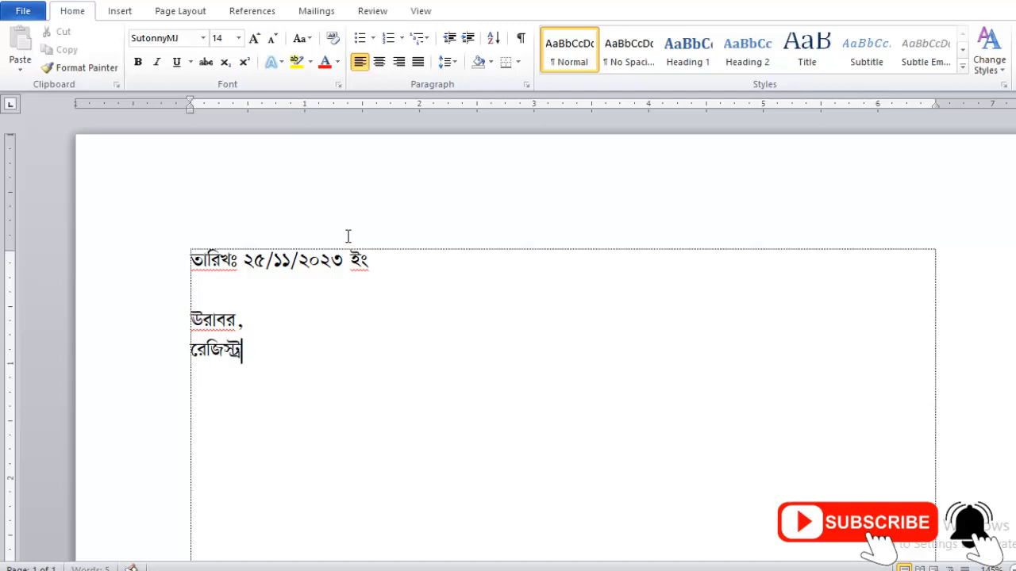
text( (অতিরিক্)
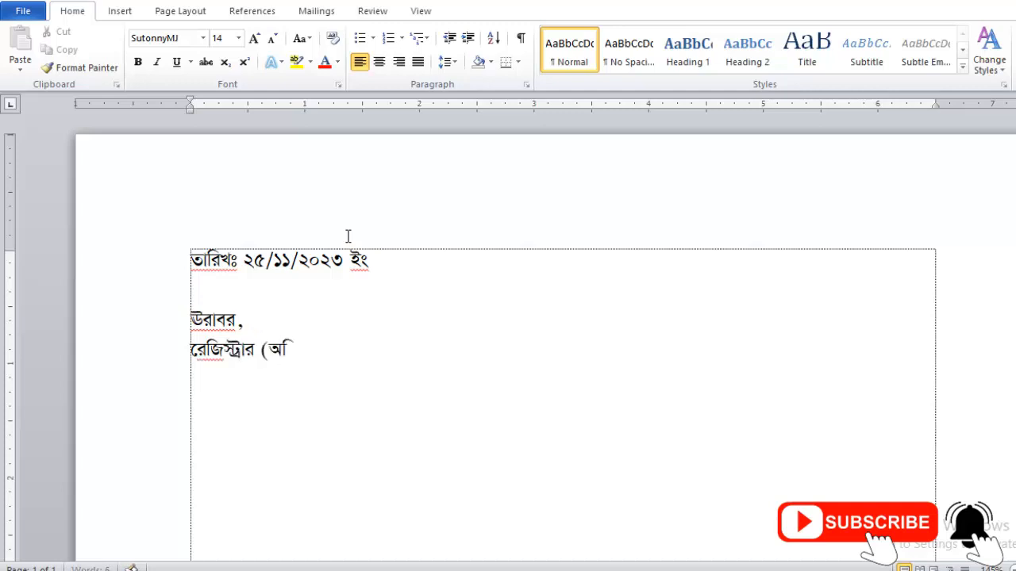
text(ত দা)
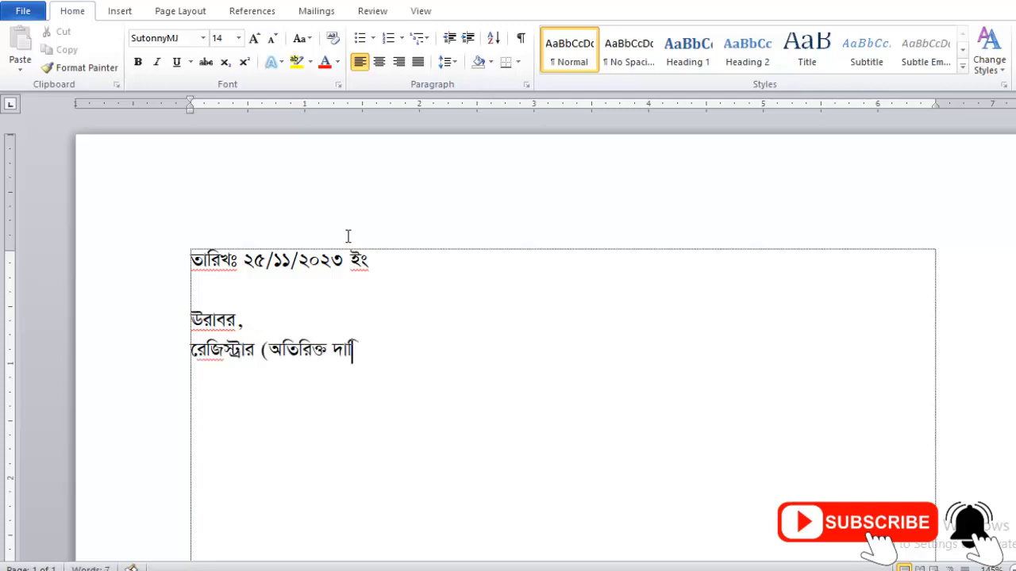
text(য়িত্ব))
key(Return)
text(চট্টগ্রাম)
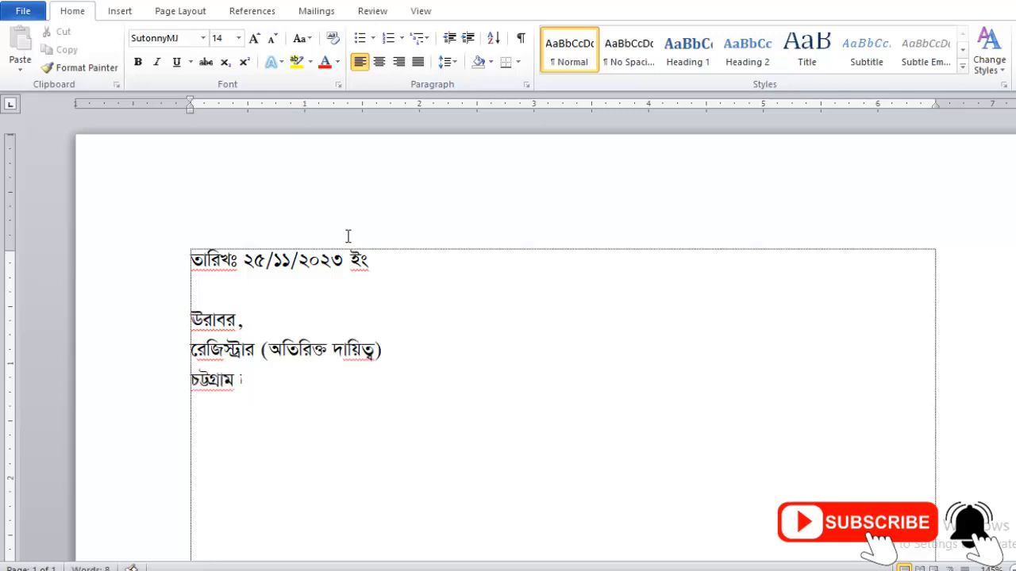
text( প্রকৌশল ও প্রযুক্তি বিশ্ববিদ্যালয়)
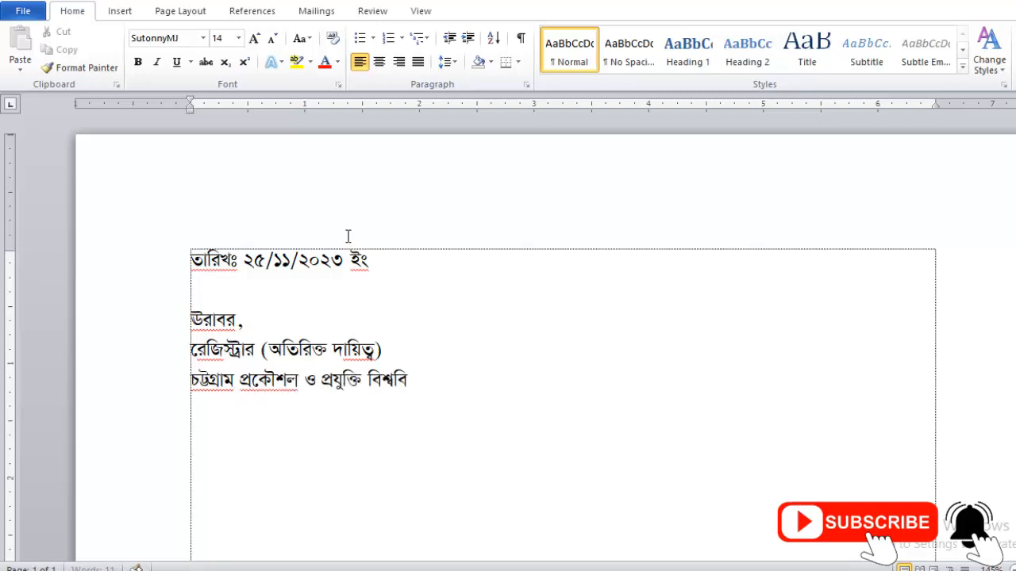
key(Return)
text(চট্টগ্রাম ।)
key(Return)
key(Return)
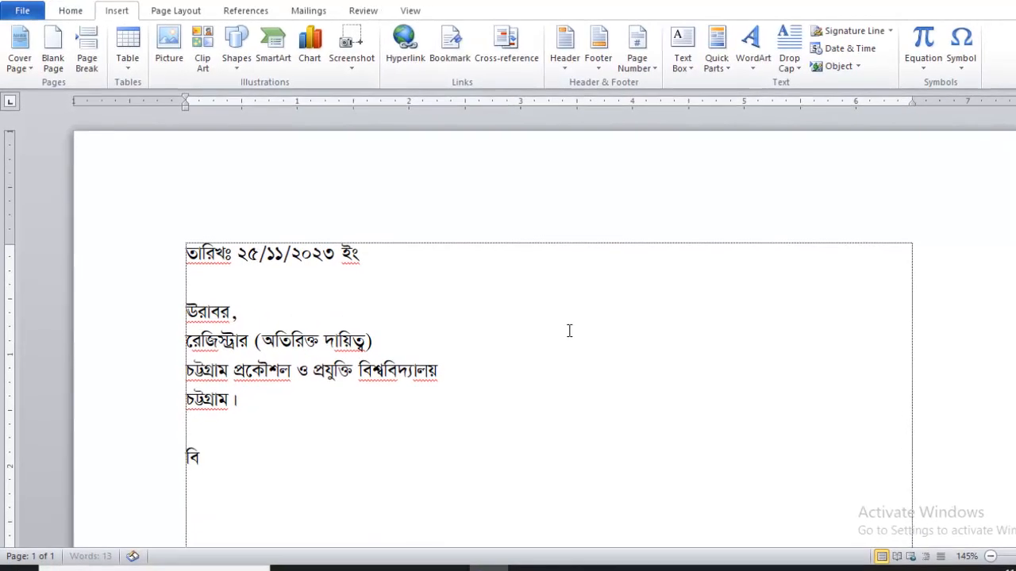
text(ষয়ঃ )
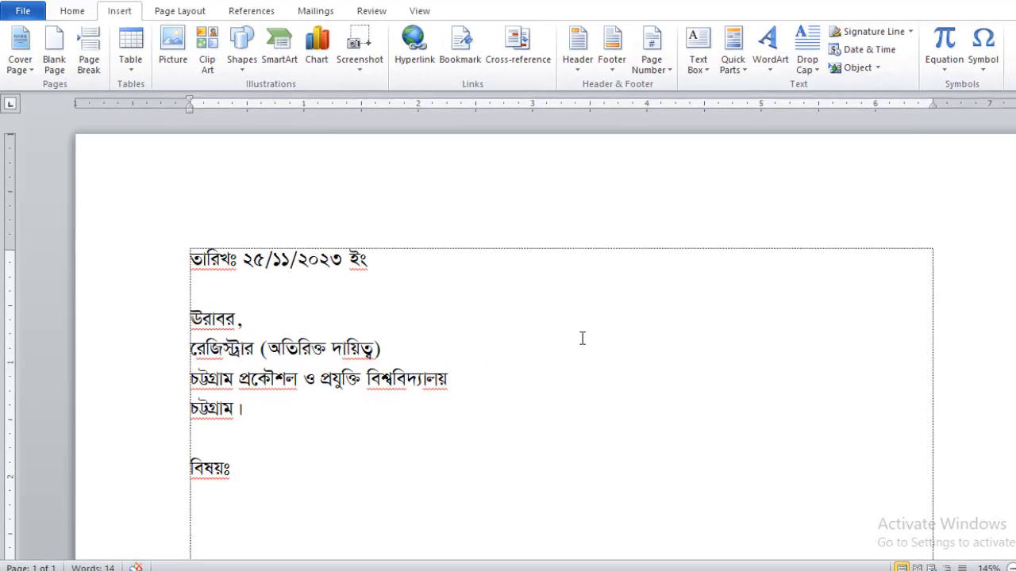
text(“ল)
text(্যাব)
text(ঃ এটেন)
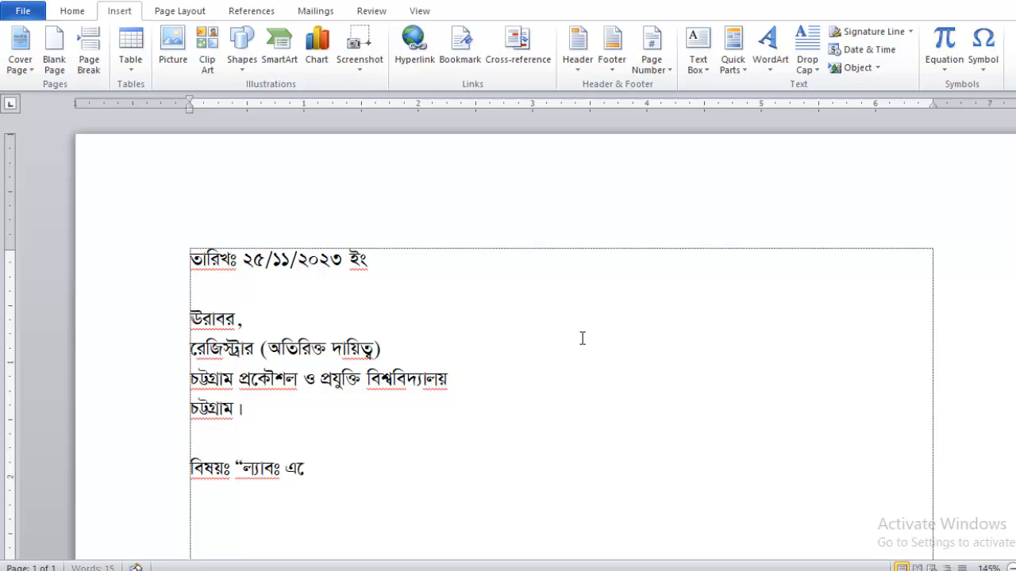
text(ডেন্ট”)
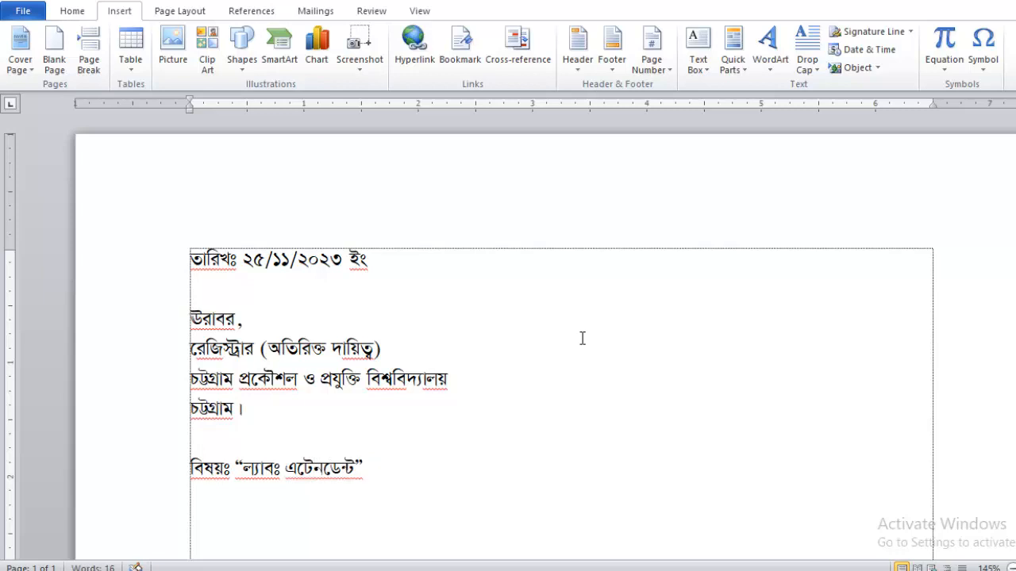
text( পদে নিয়োগে)
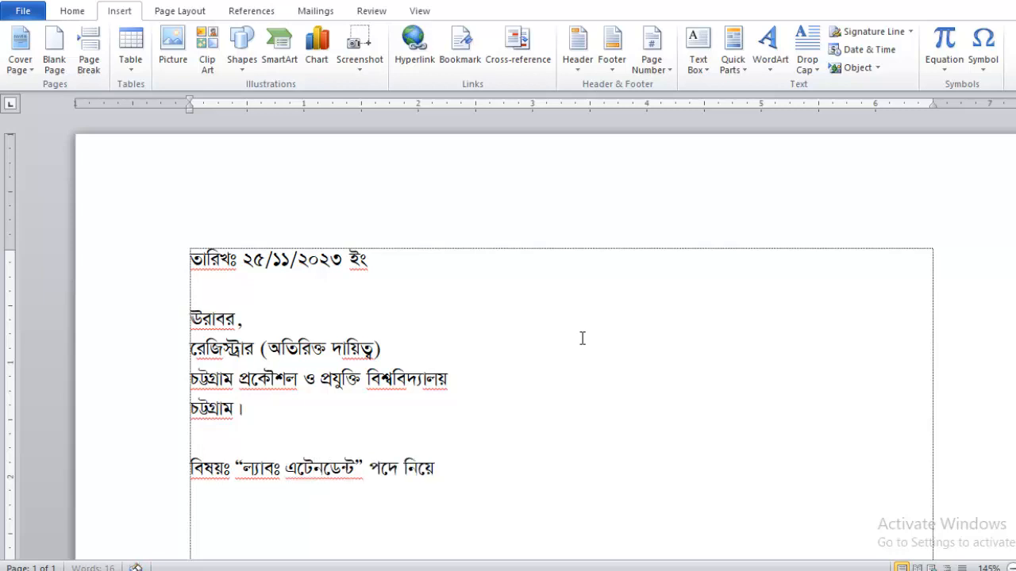
text(র জন্য আবেদন)
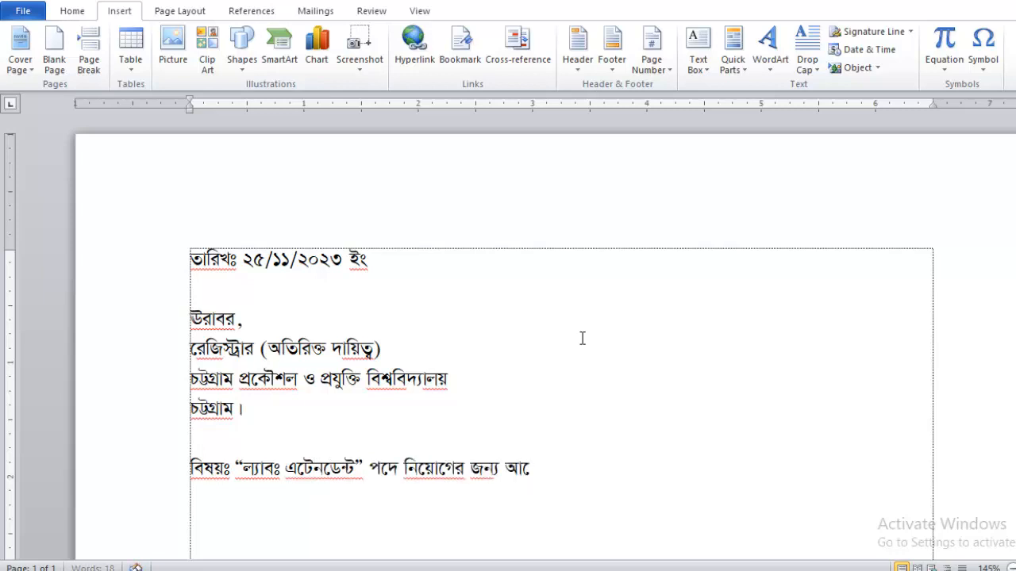
text(।)
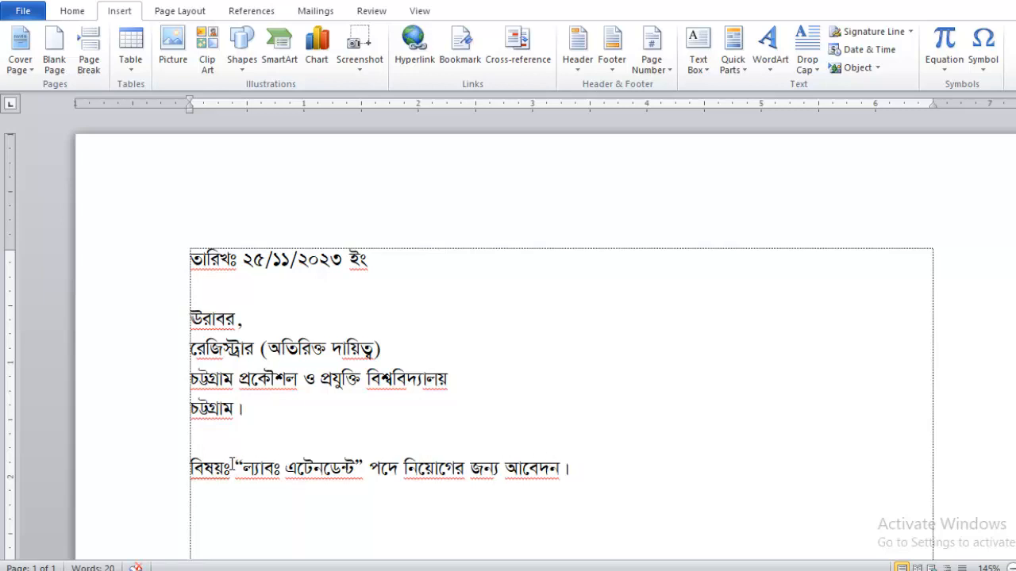
Check the “ল্যাবঃ এটেনডেন্ট” subject wording and add a blank line before the salutation.
drag(236, 467, 361, 466)
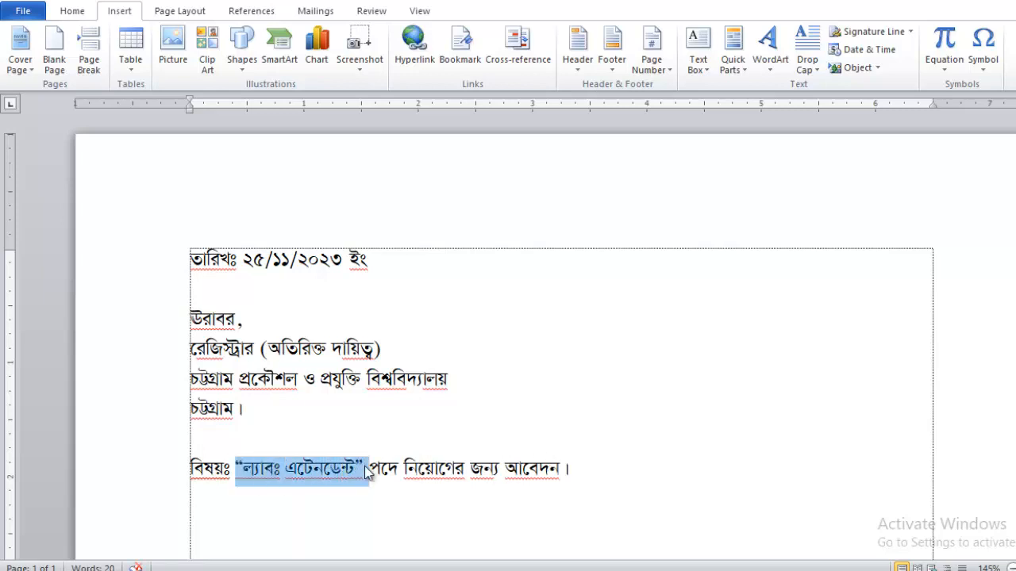
click(583, 469)
key(Return)
key(Return)
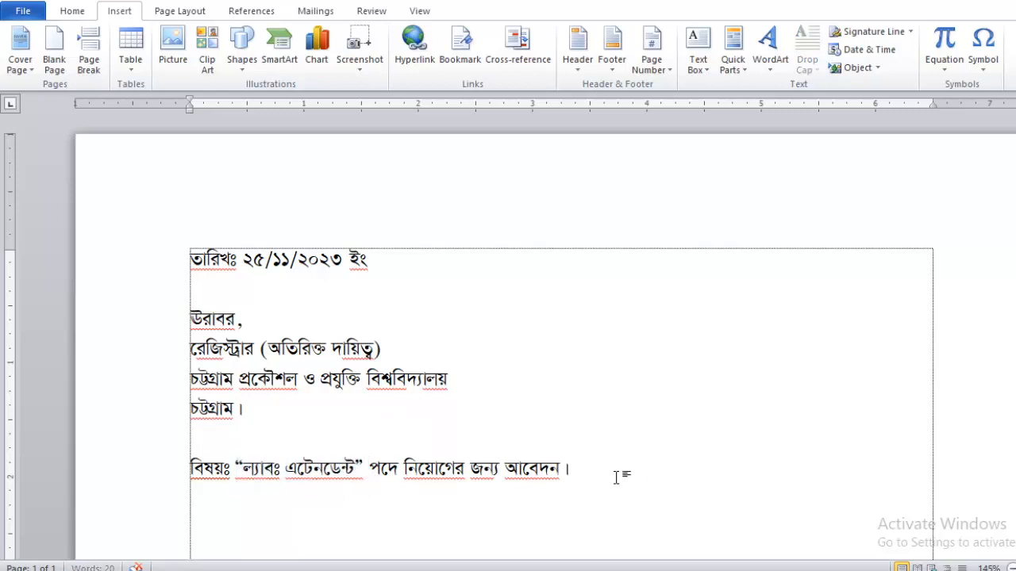
Add the salutation 'জনাব,' and begin the body citing the ১৫/১১/২০২৩ ইং website advertisement.
text(জনাব,)
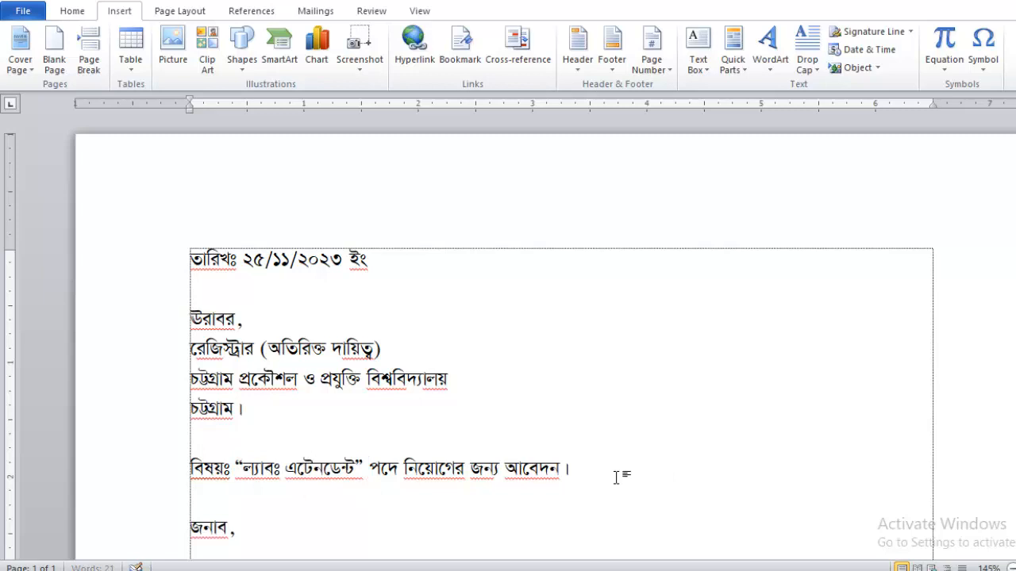
key(Return)
text(বিনীত নি)
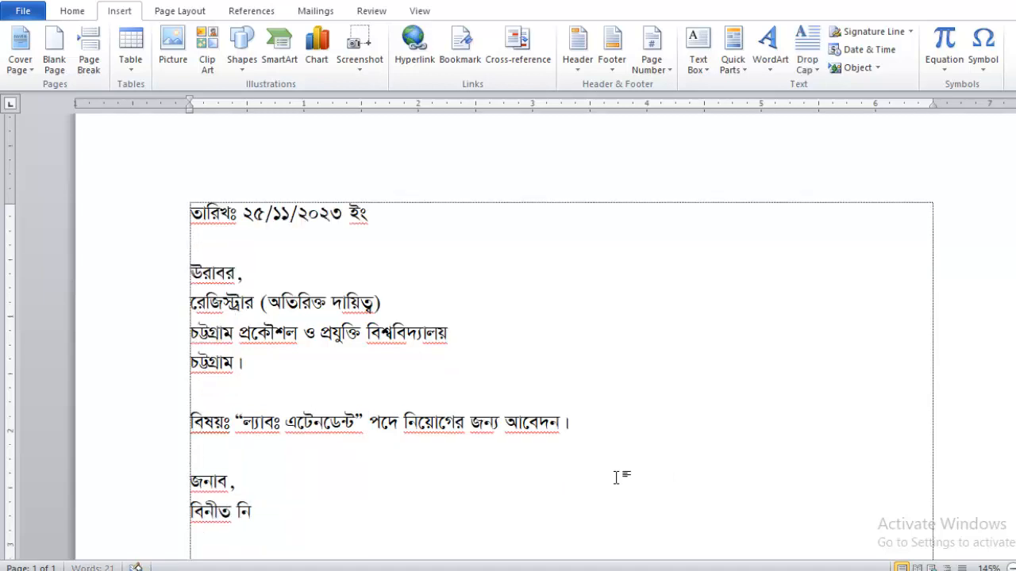
text(বেদন এই যে, গত)
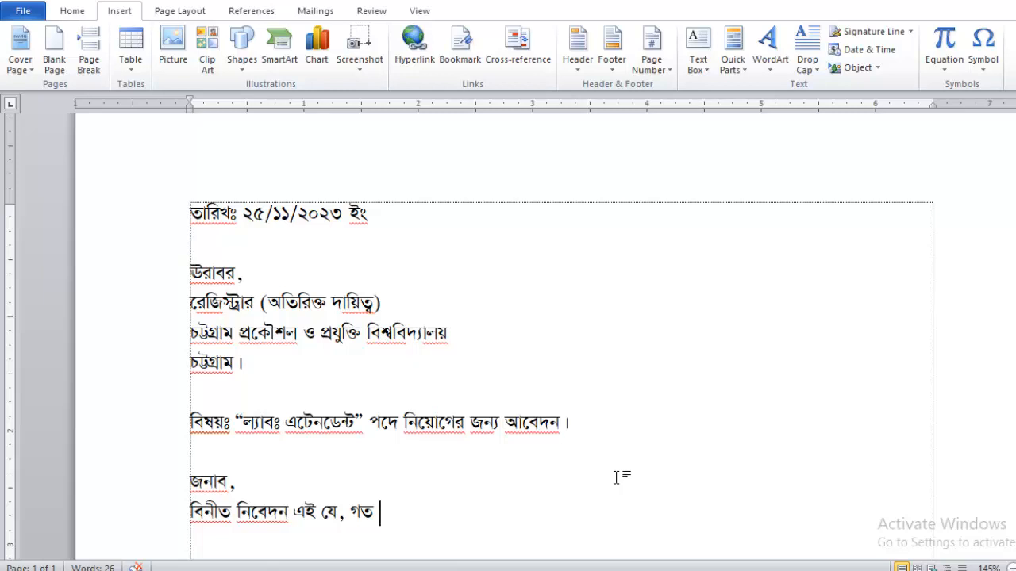
text(১৫/১১/২০২৩)
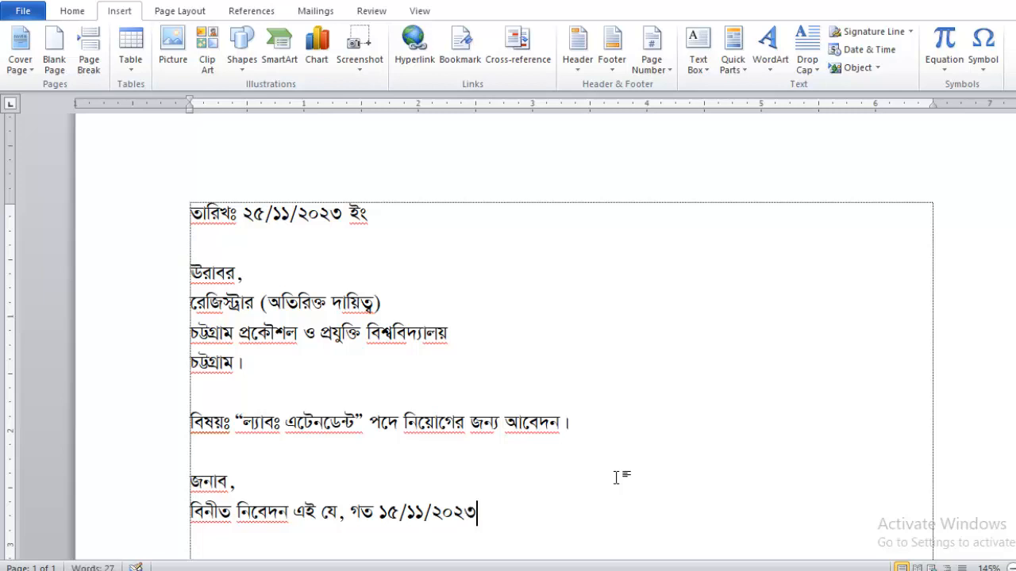
text( ইং তারিখে)
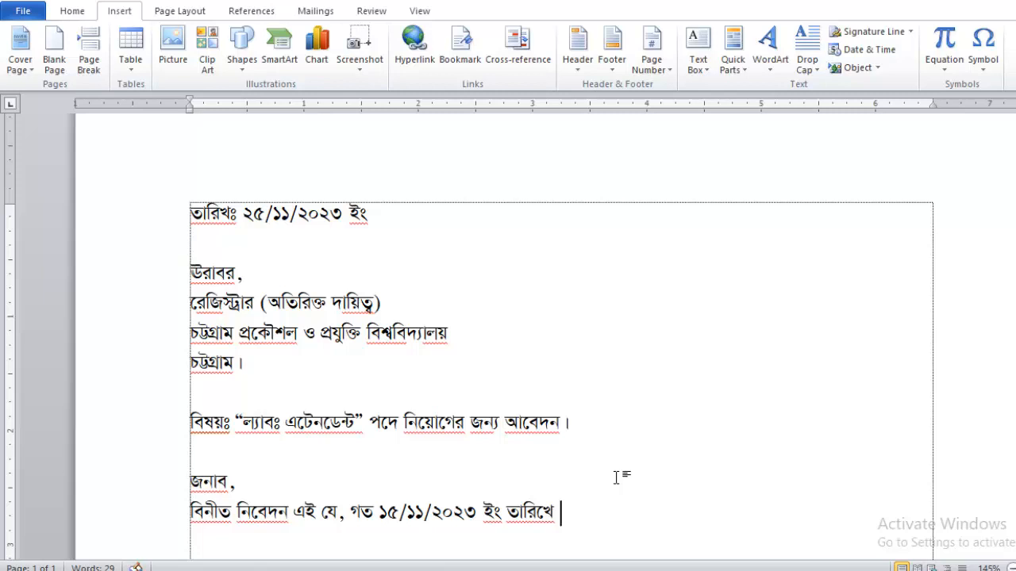
text( “নিজস্)
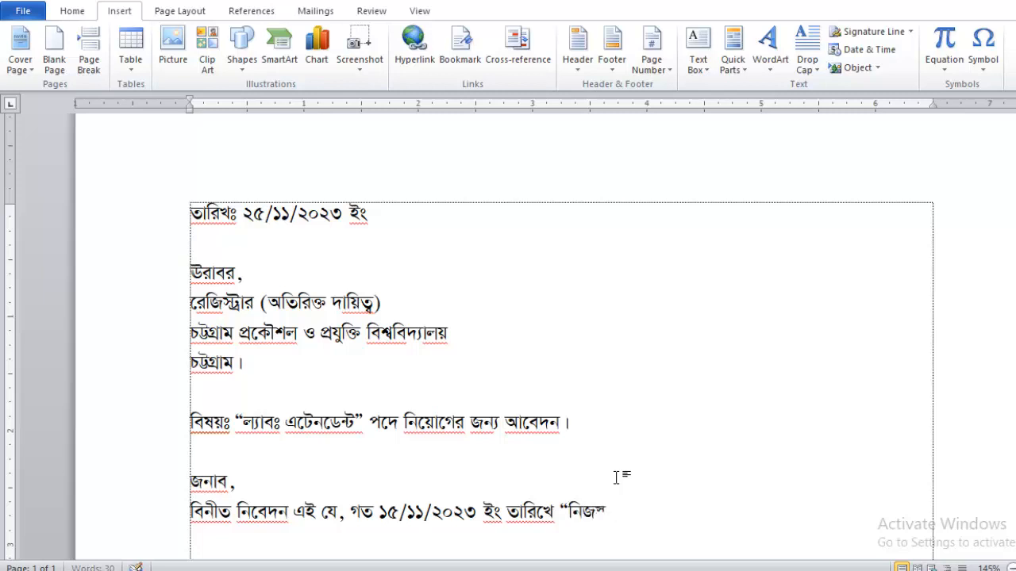
text(ব ওয়েবসা)
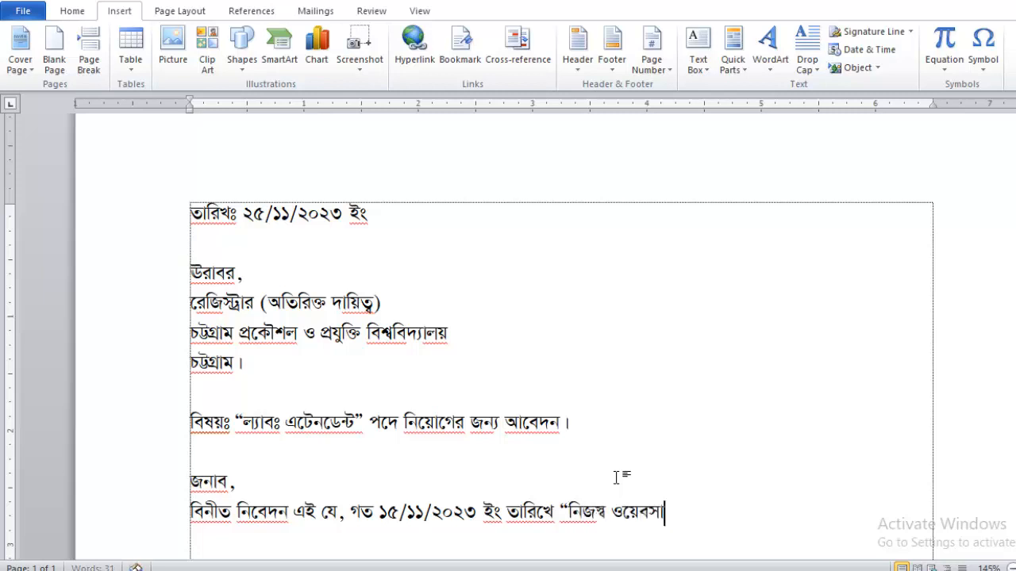
text(ইট”)
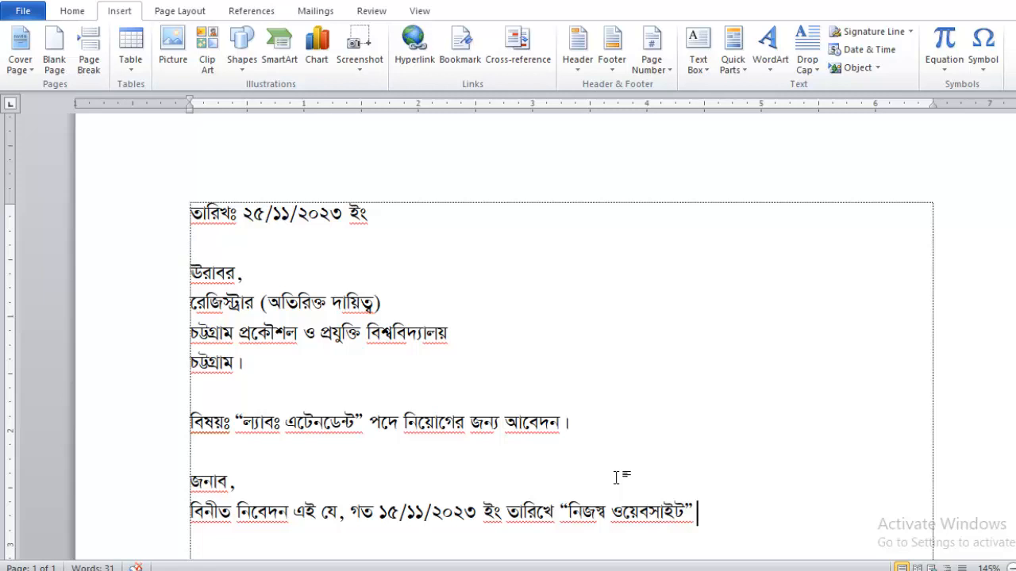
text(এ প্রকাশি)
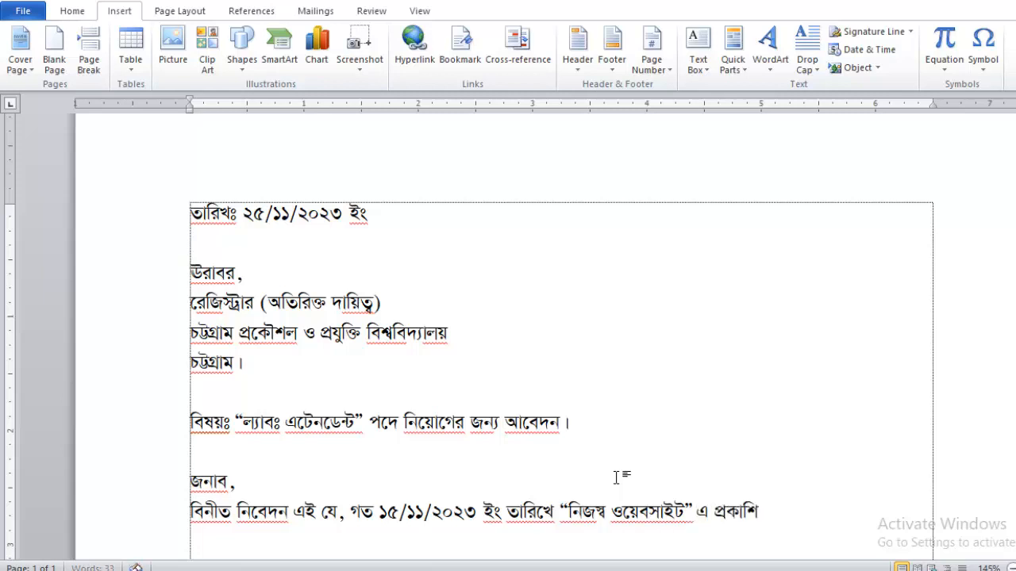
text(ত বিজ্ঞাপনে)
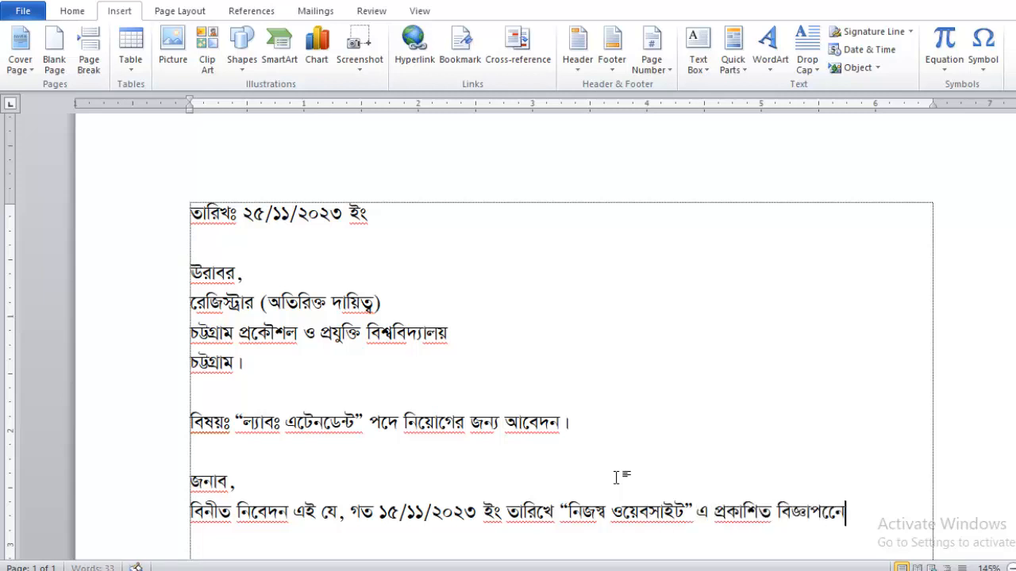
text(র মাধ্যমে জান)
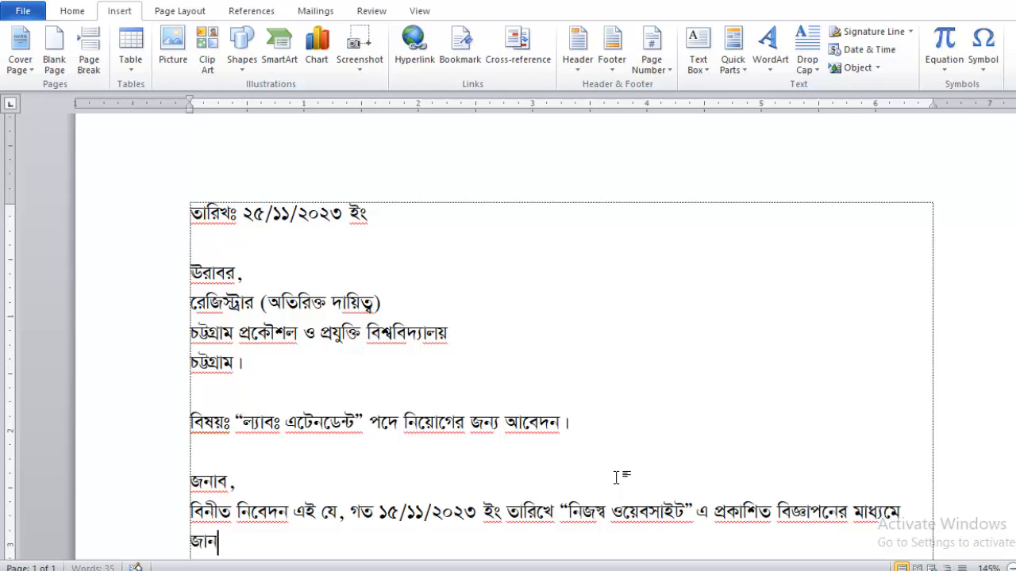
text(তে পার)
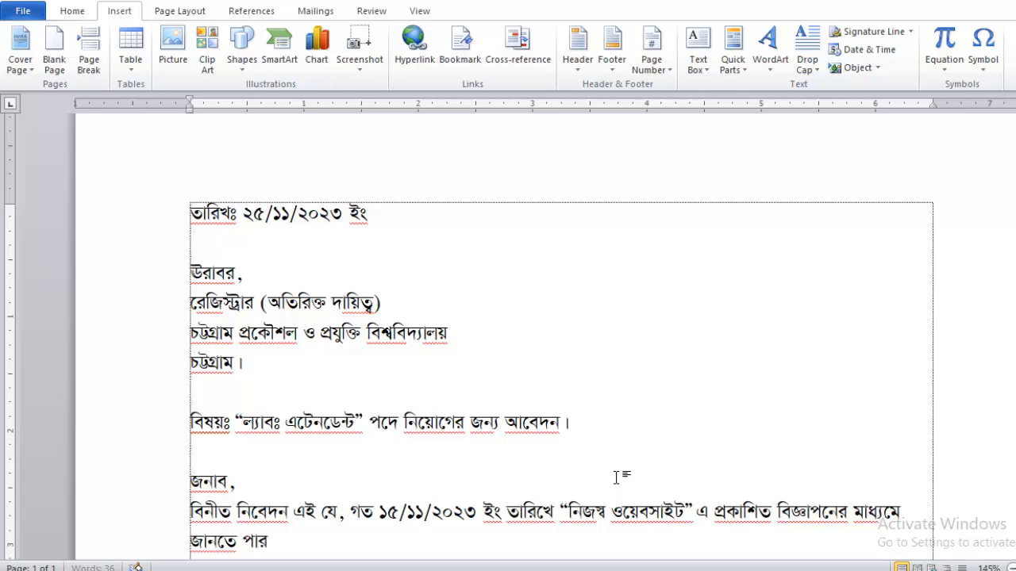
text(লাম যে, আপ)
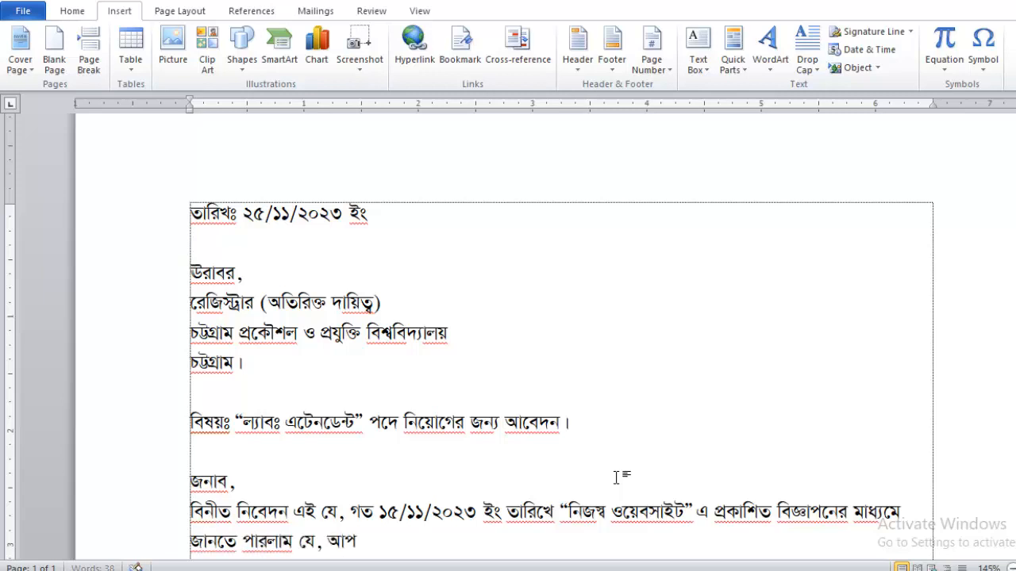
text(নার স্বনামধন্য )
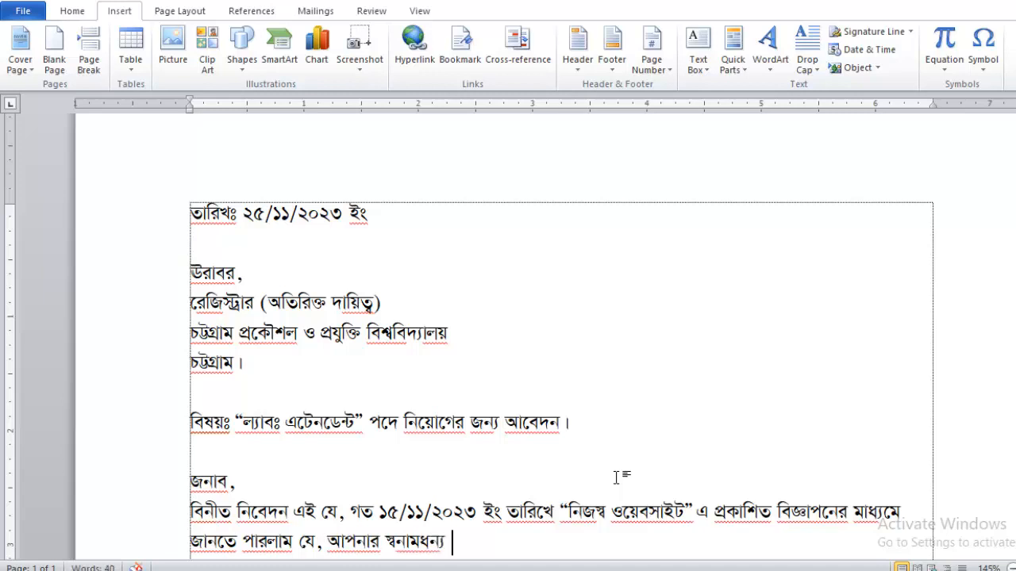
text(শিক্ষা প্রতি)
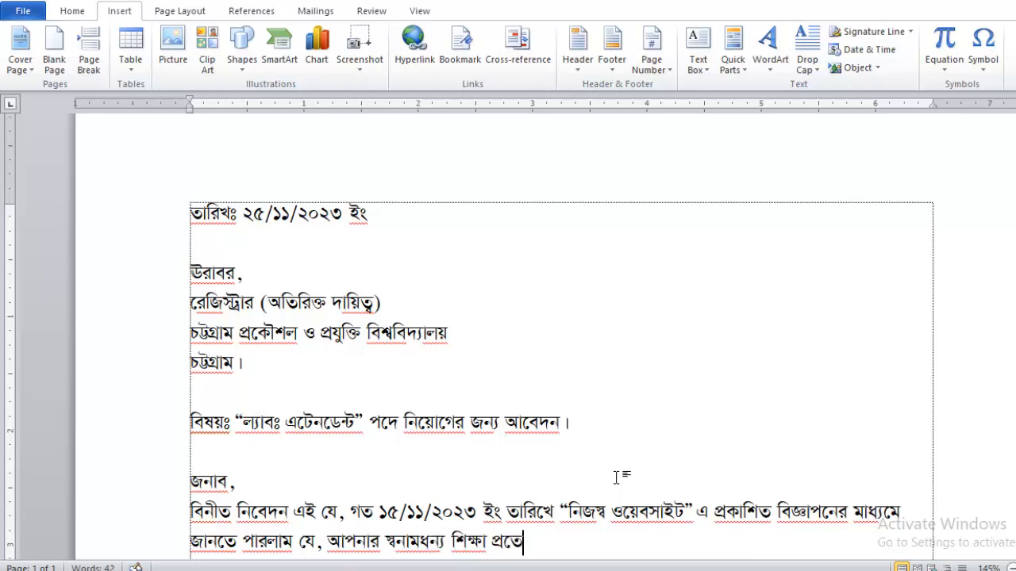
text(ষ্ঠা)
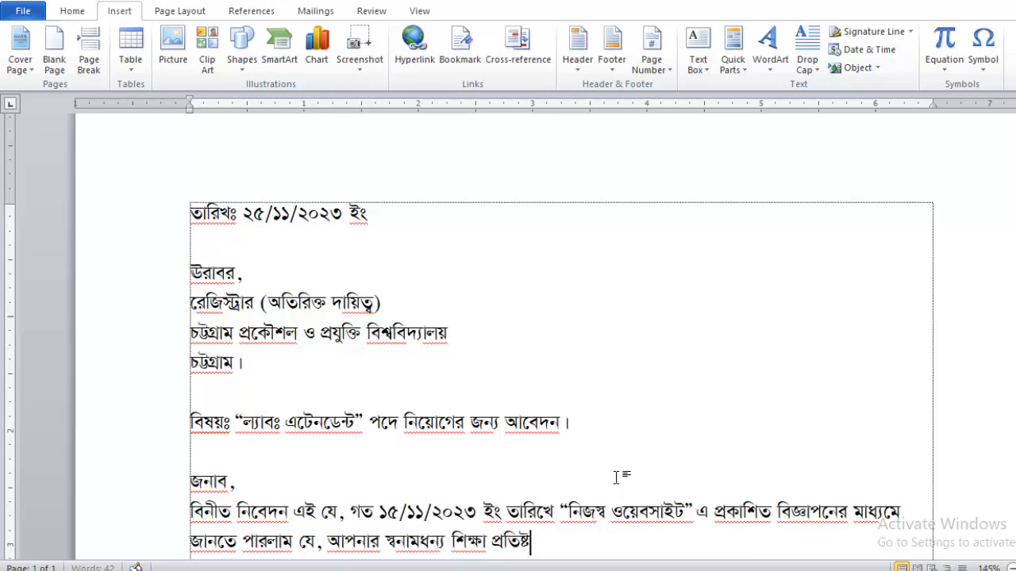
text(নে )
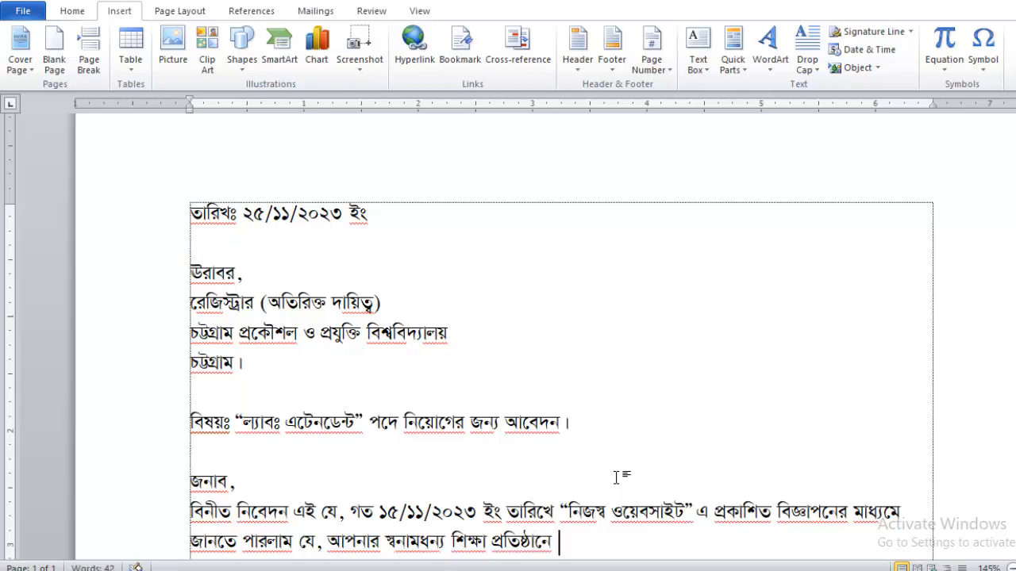
text(ল্যাব )
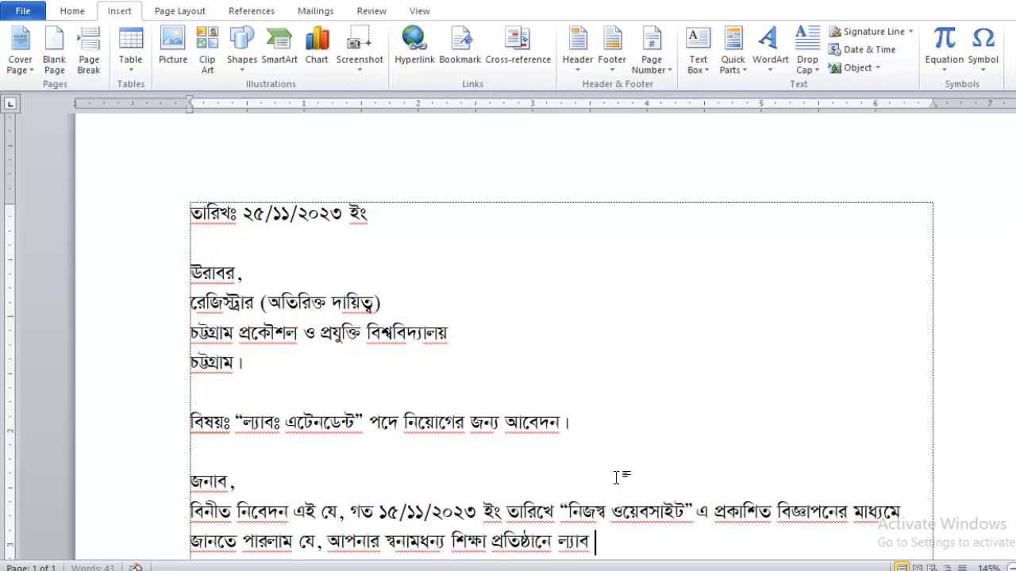
text(এটেনডে)
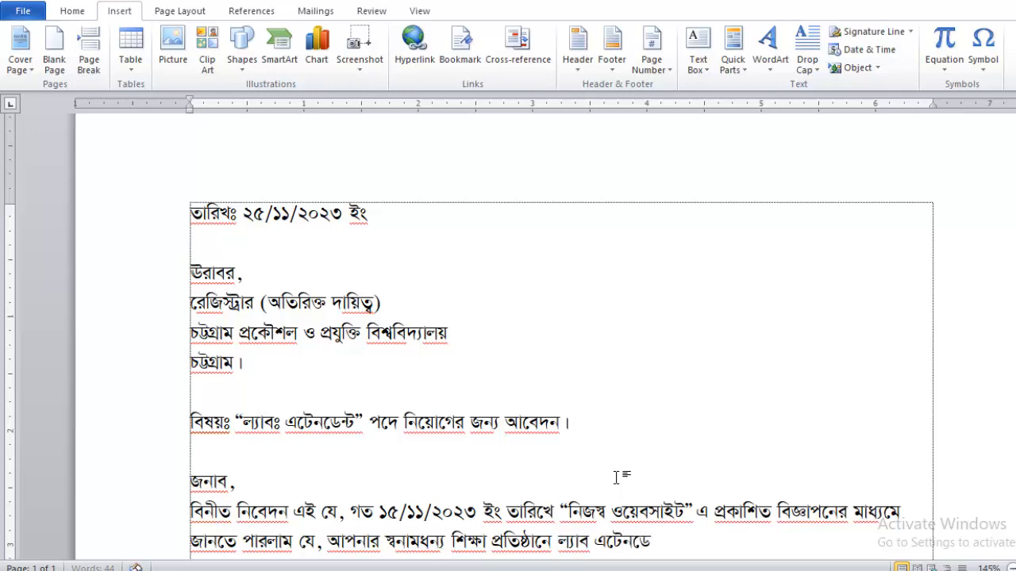
text(ন্ট প)
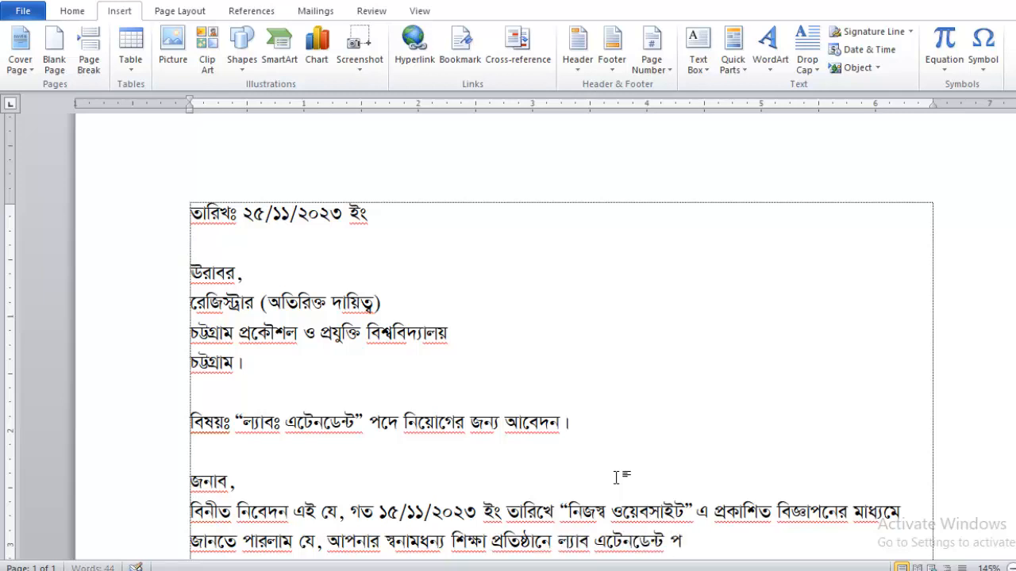
text(দে জনবল নিয়োগ করা)
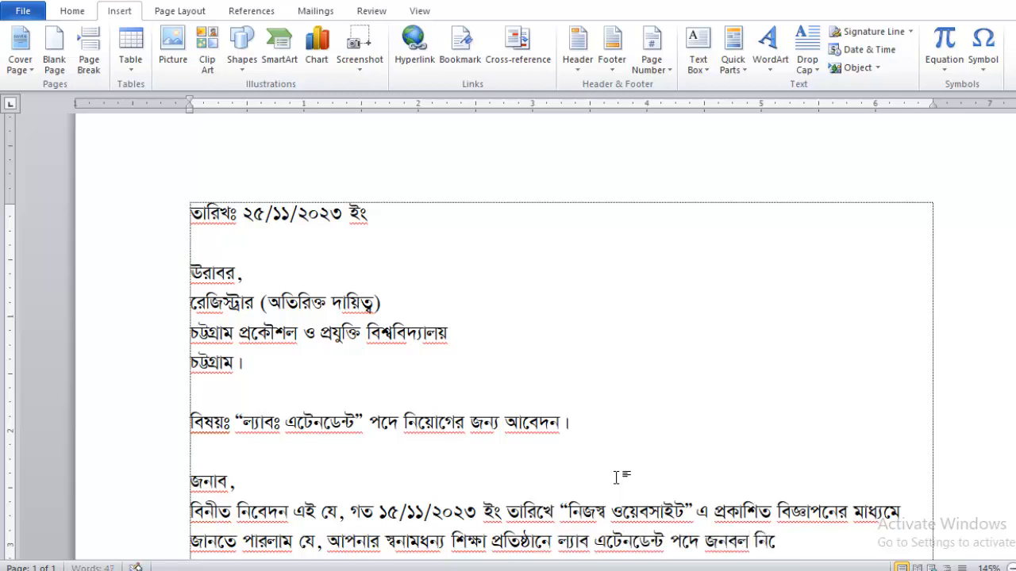
text( হবে। আমি)
Finish the paragraph presenting my qualifications, ending 'নিমে্ন উপস্থাপন করলাম।'.
text(উক্ত)
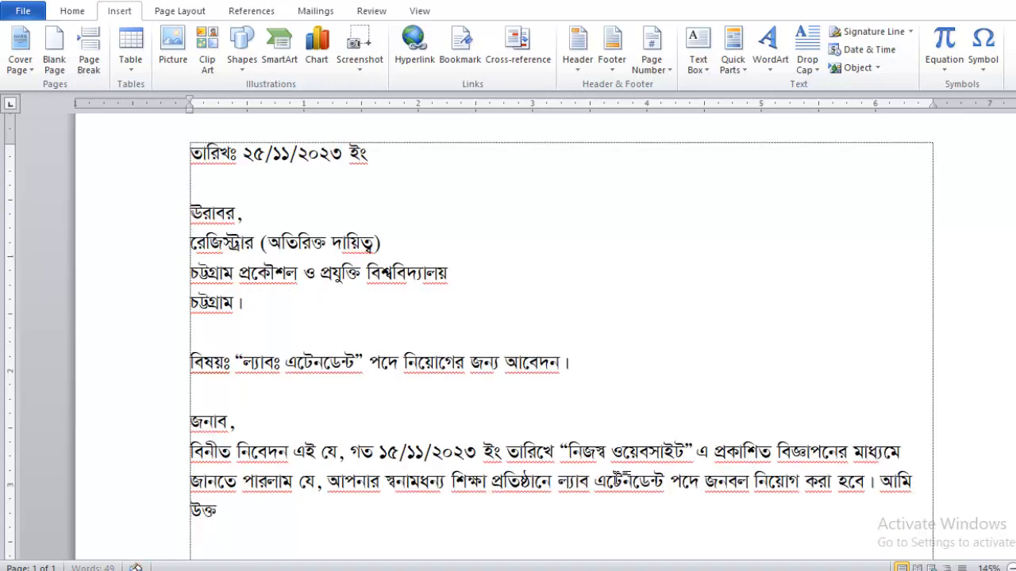
text( পদের জন্য)
key(BackSpace)
key(BackSpace)
key(BackSpace)
key(BackSpace)
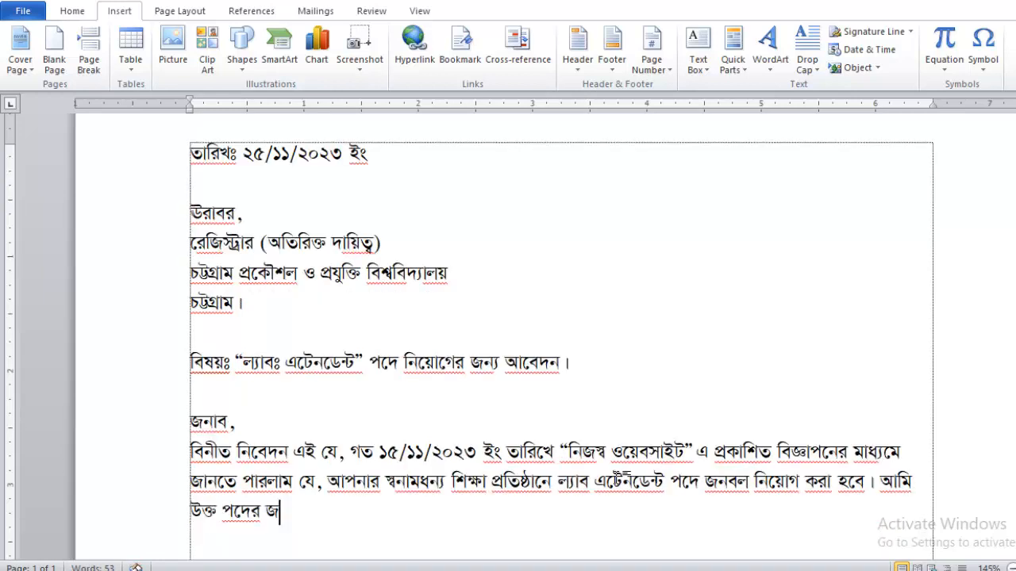
text(একজন প্রার্থী ি)
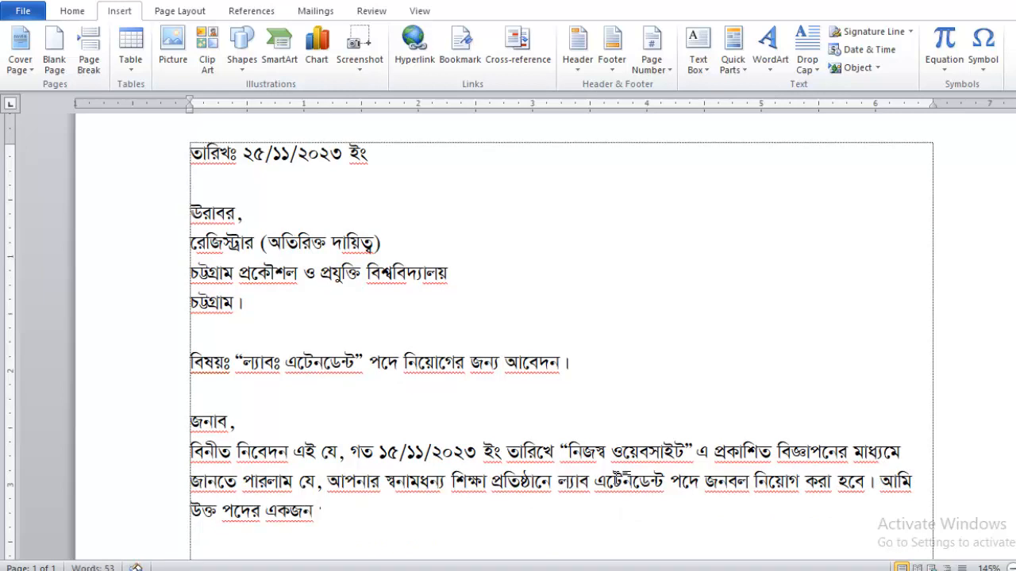
text(হস্য)
key(BackSpace)
key(BackSpace)
key(BackSpace)
text(হসেবে)
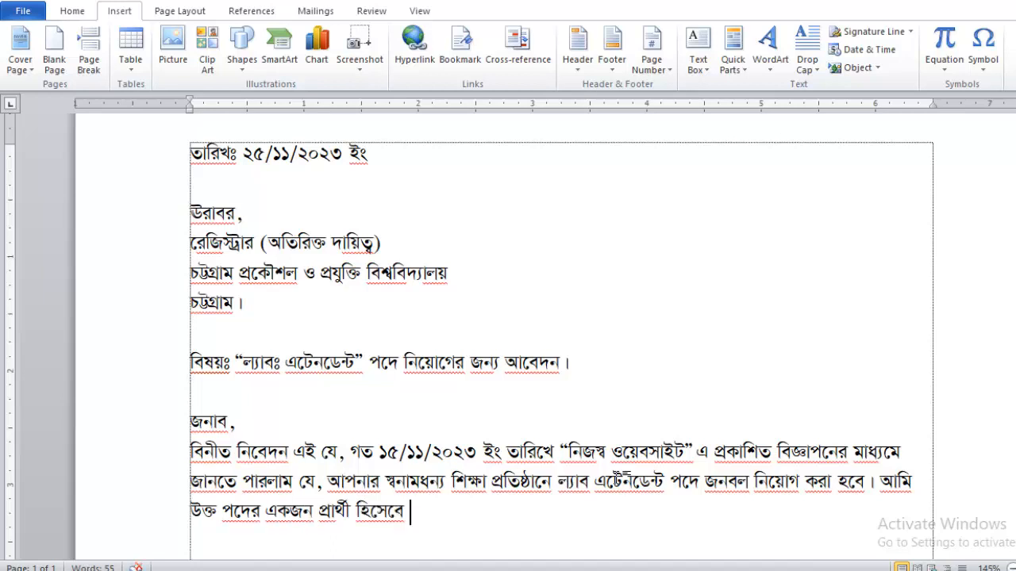
text( সদয় বিবেচনার জন্য )
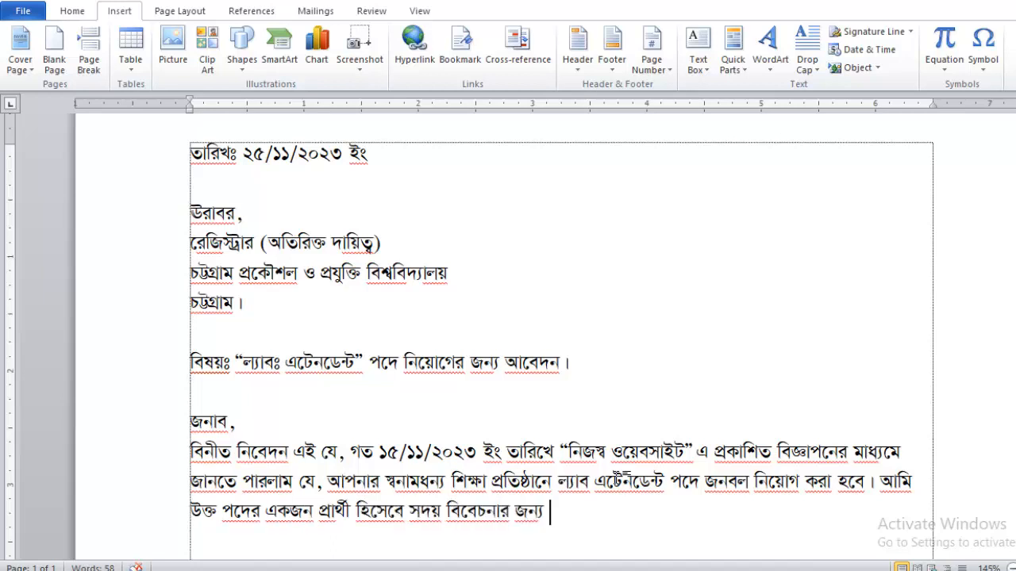
text(আমার যো)
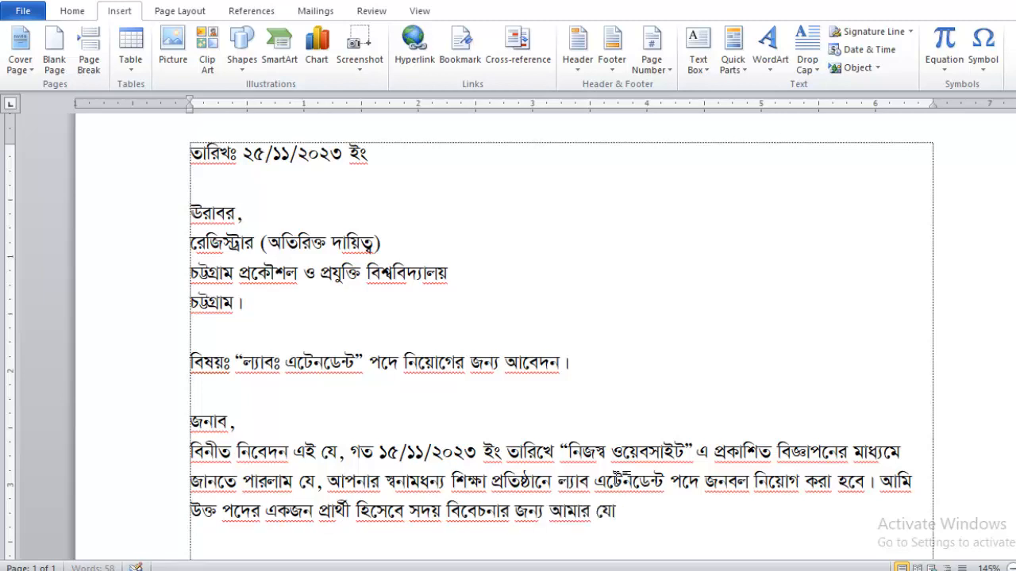
text(গ্যতা সম্প)
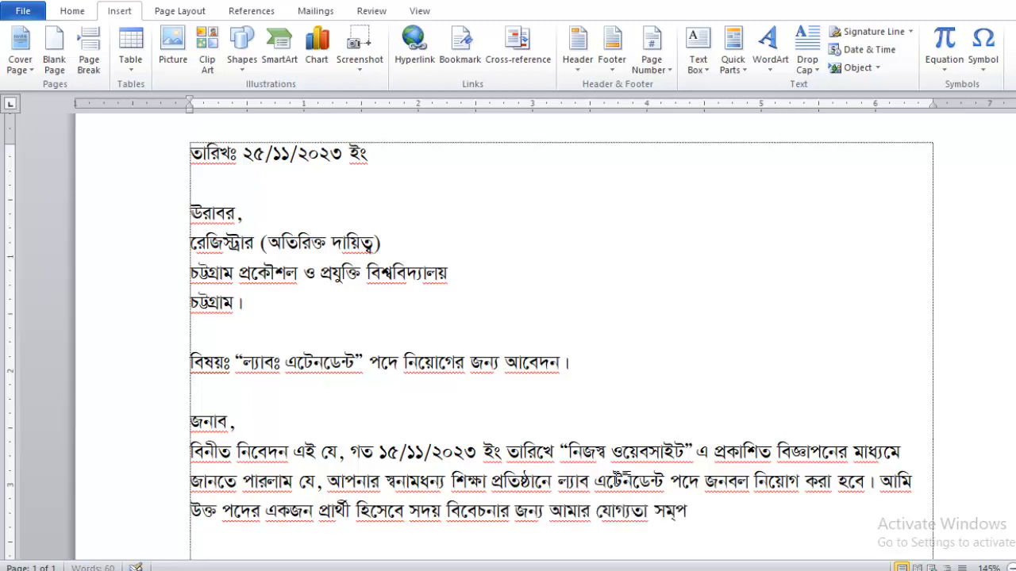
text(র্কিত ত)
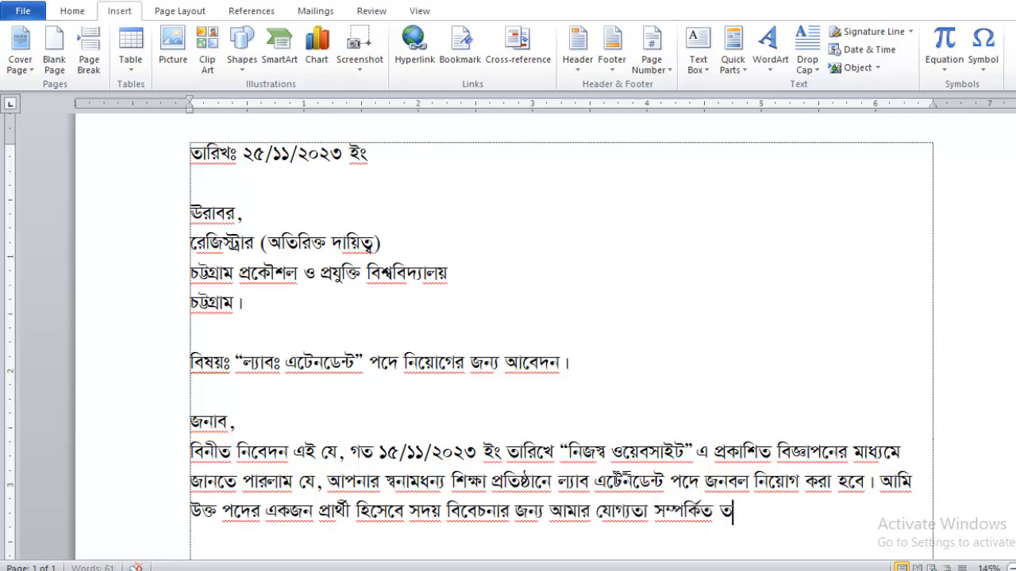
text(থ্যাবলী)
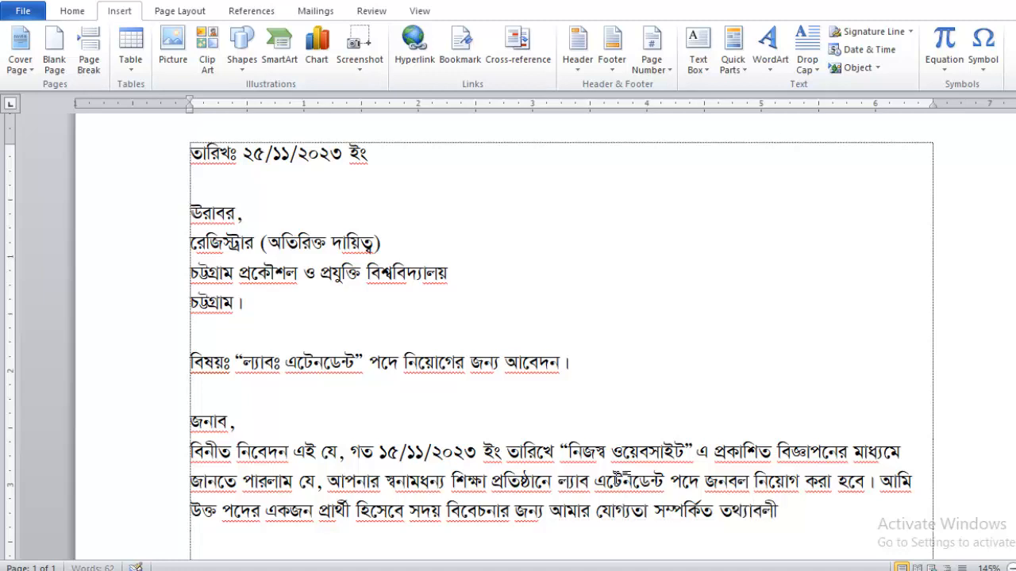
text( নিমে্ন উপস্থাপন)
text( করলাম।)
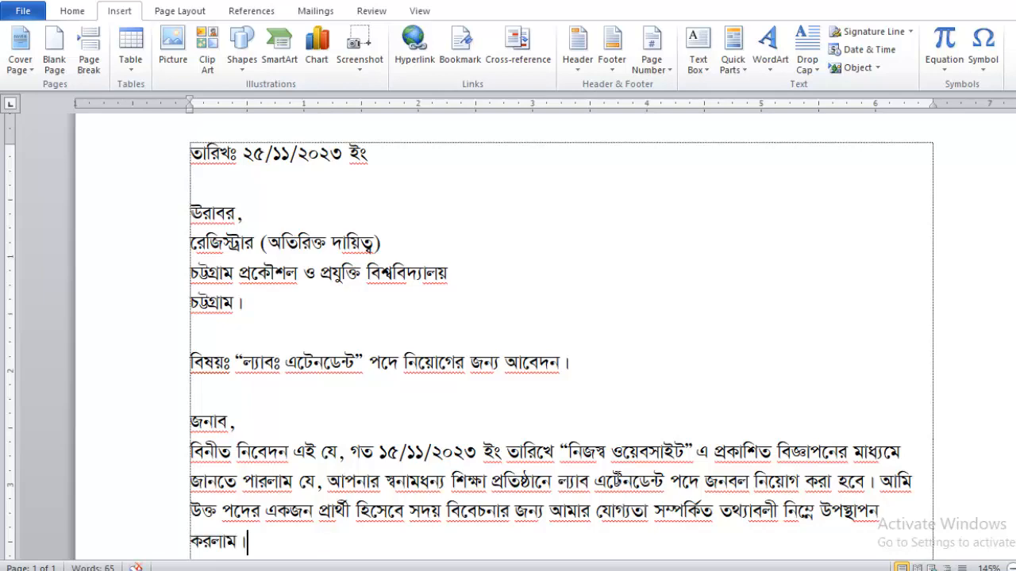
Justify all the letter text and remove the empty last line.
key(ctrl+a)
key(ctrl+j)
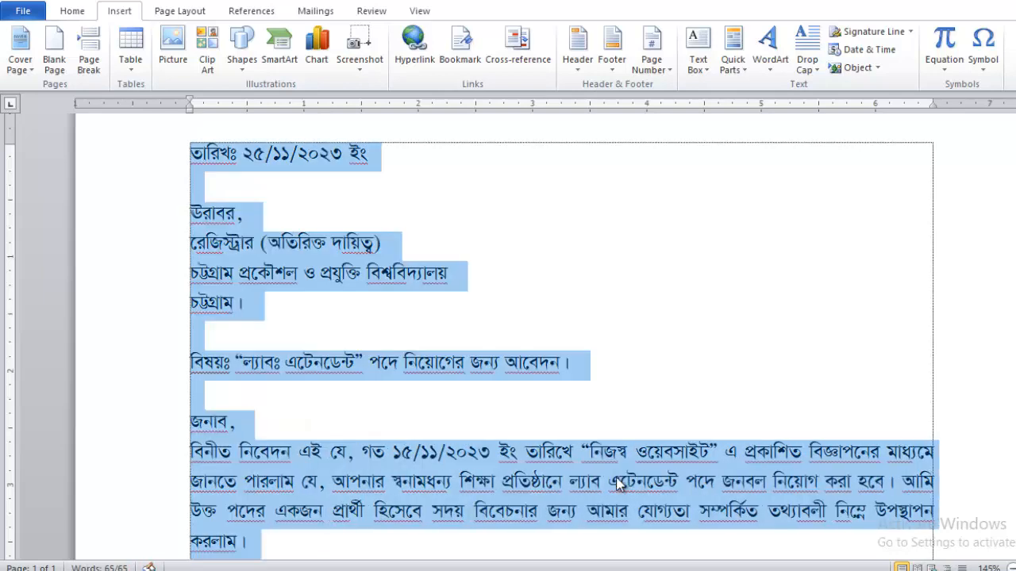
key(ctrl+End)
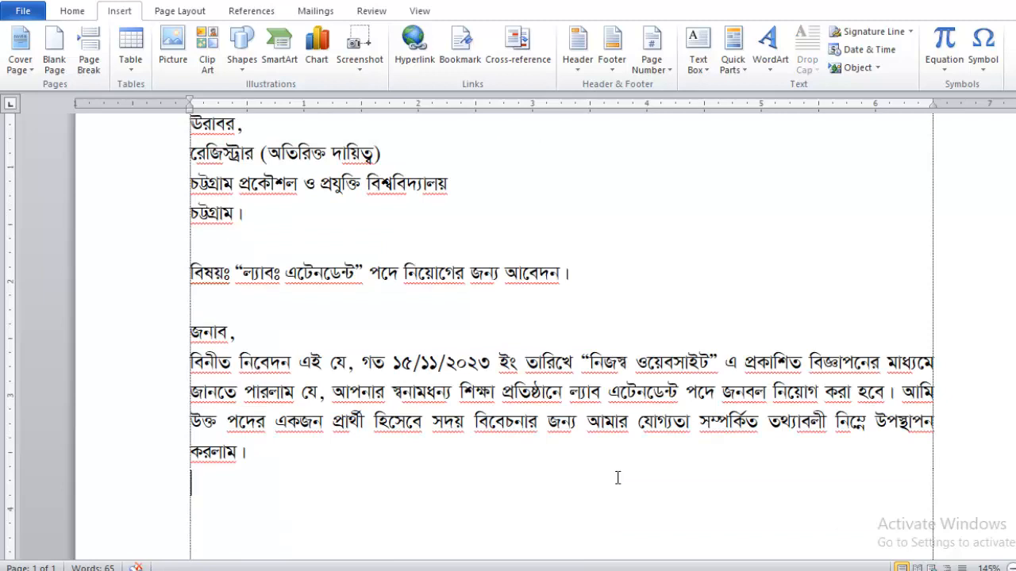
key(BackSpace)
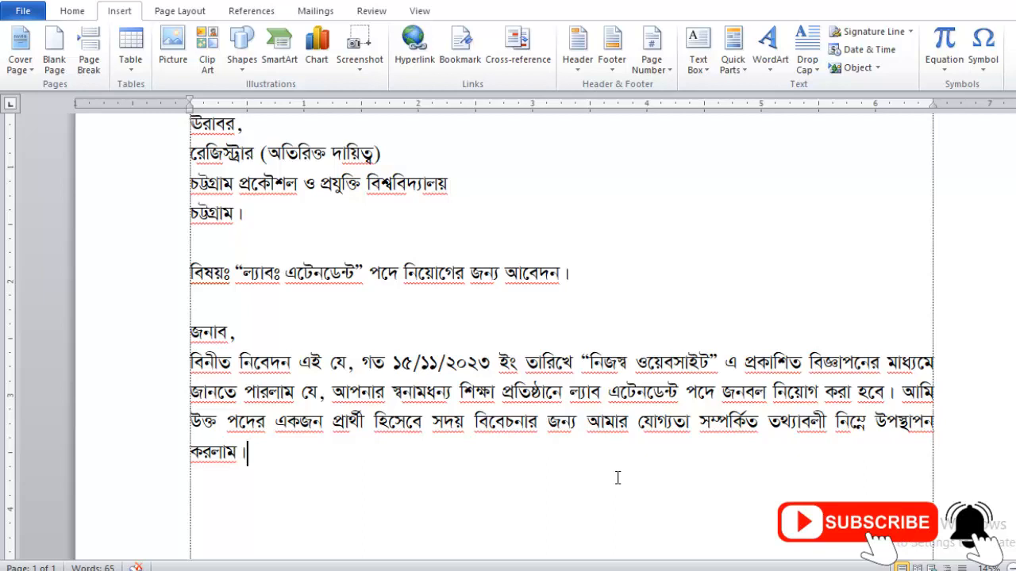
Add the line 'পদের নামঃ ল্যাব এটেনডেন্ট ।' followed by a new paragraph.
key(Return)
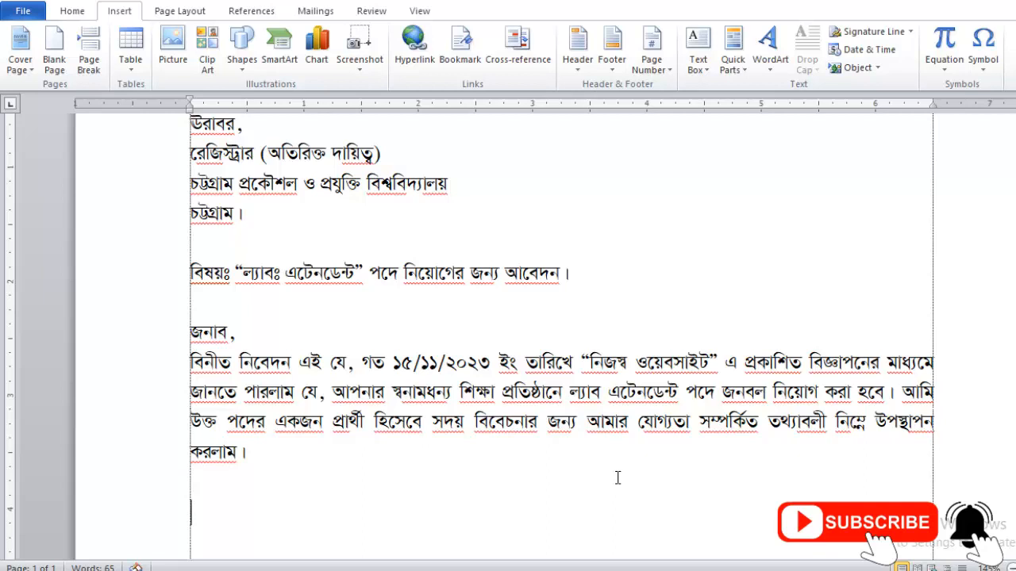
text(পে)
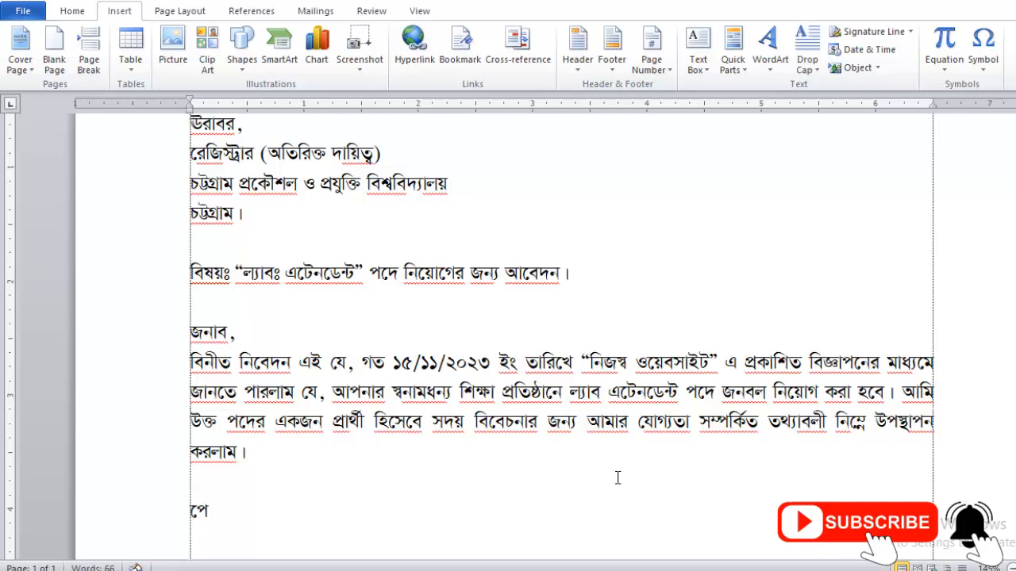
key(BackSpace)
text(দের নামঃ ল্যাব এ)
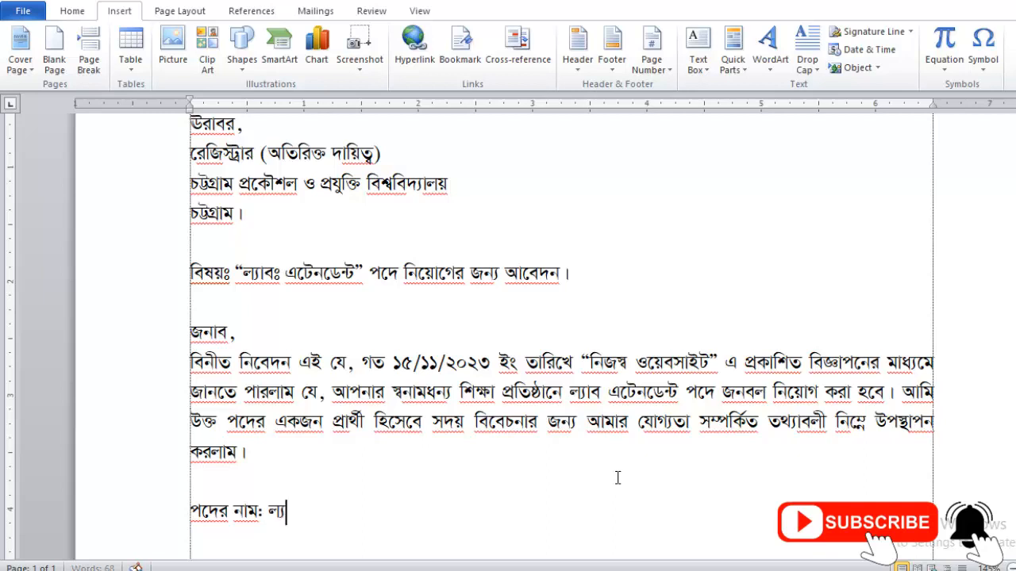
text(টেন)
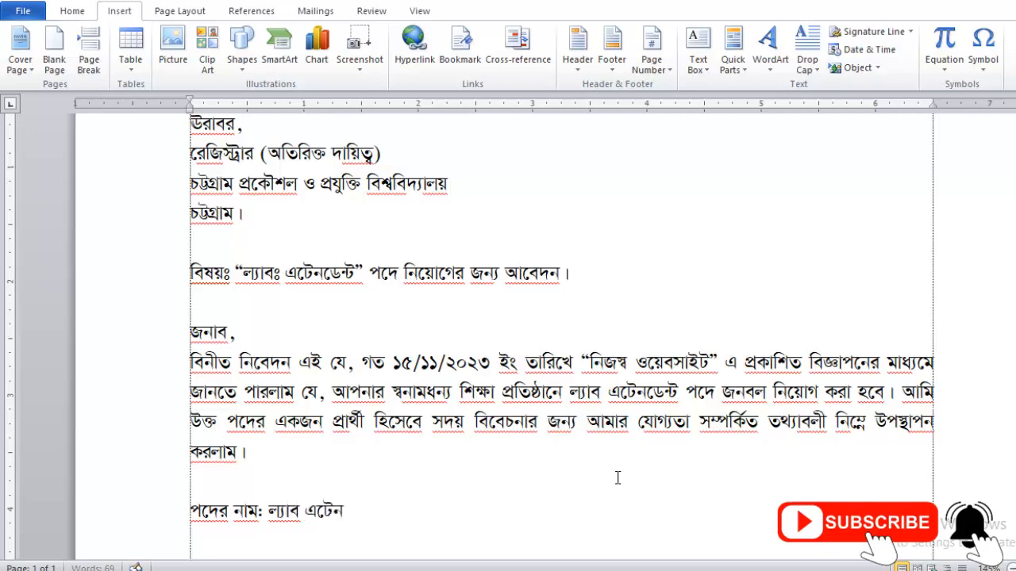
text(ডেন্ট ।)
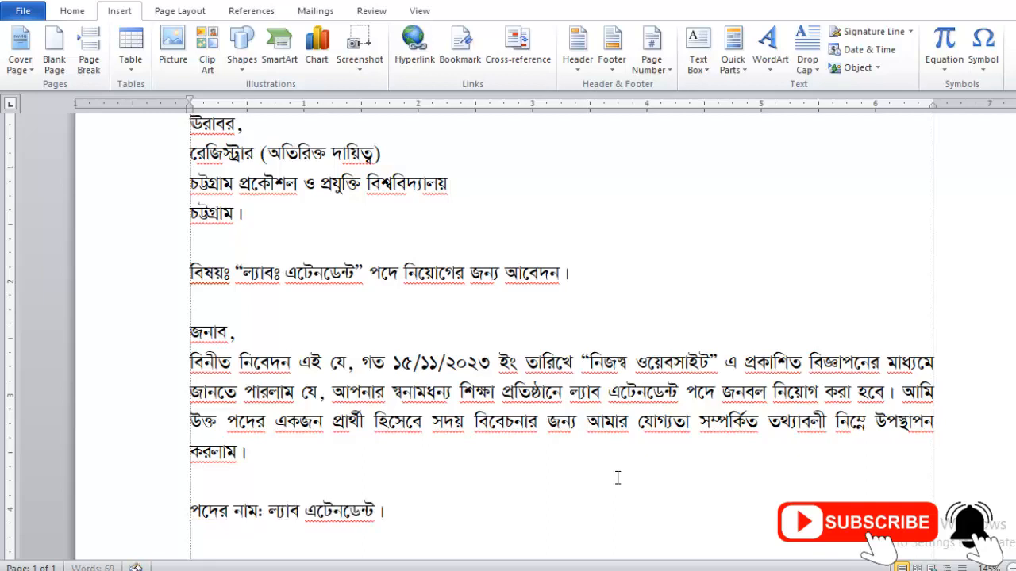
key(Return)
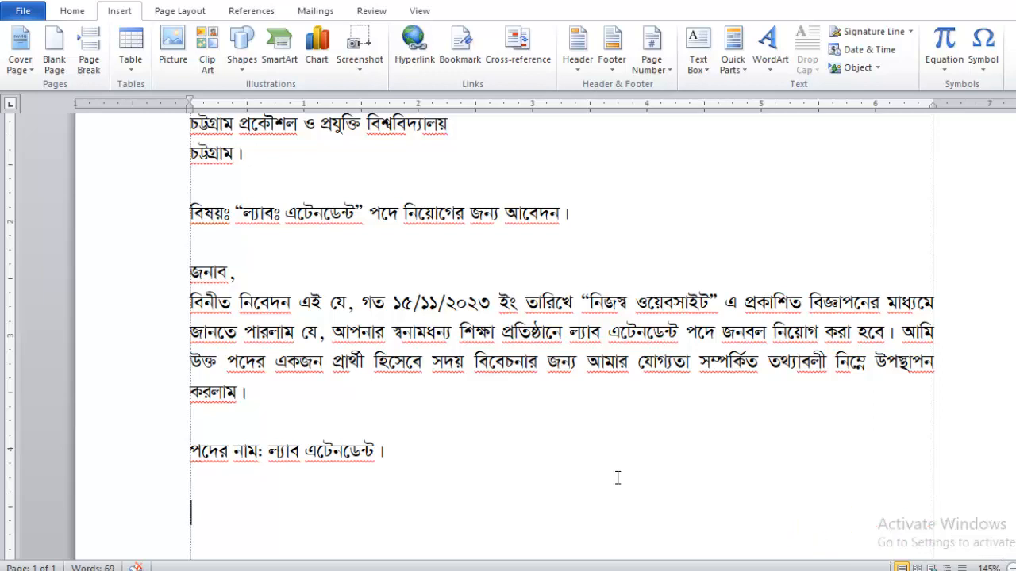
Add item ১ প্রার্থীর নাম (বাংলায়) with the applicant's Bengali name, plus a '(ইংরেজীতে) ঃ' line.
text(১।)
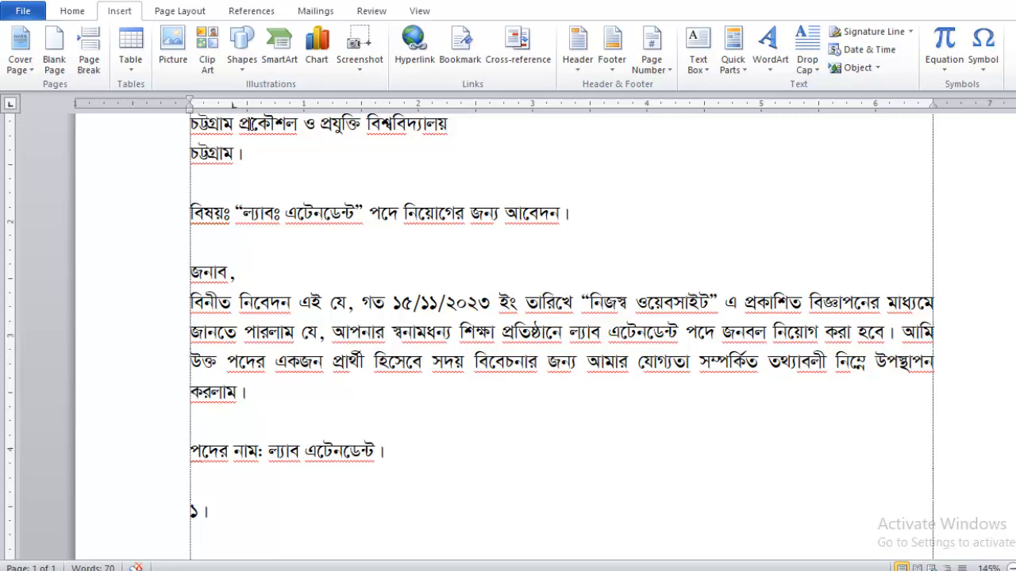
text(প্রার্থী)
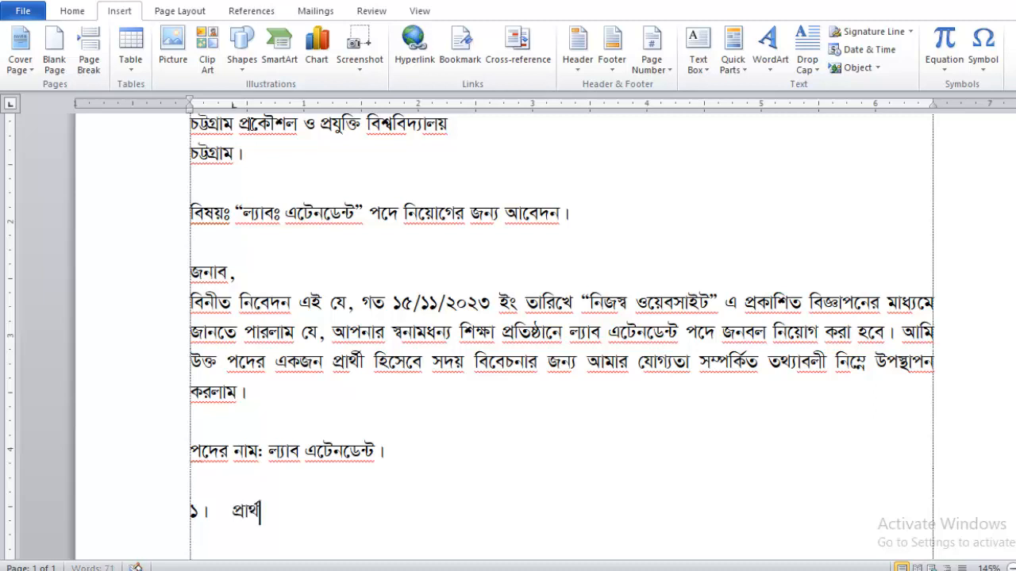
text(র নাম (বাংলা)
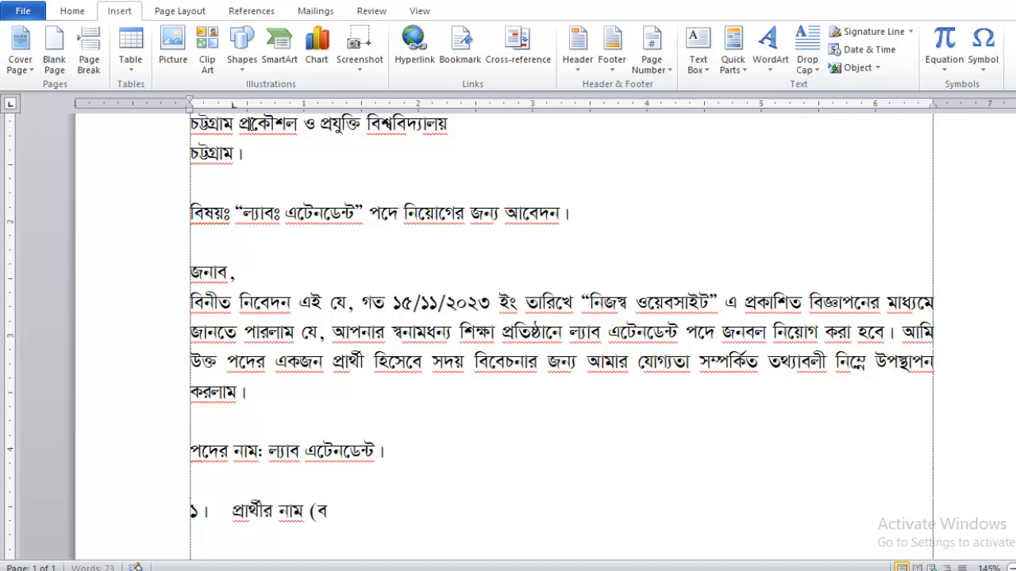
text(য়) ঃ)
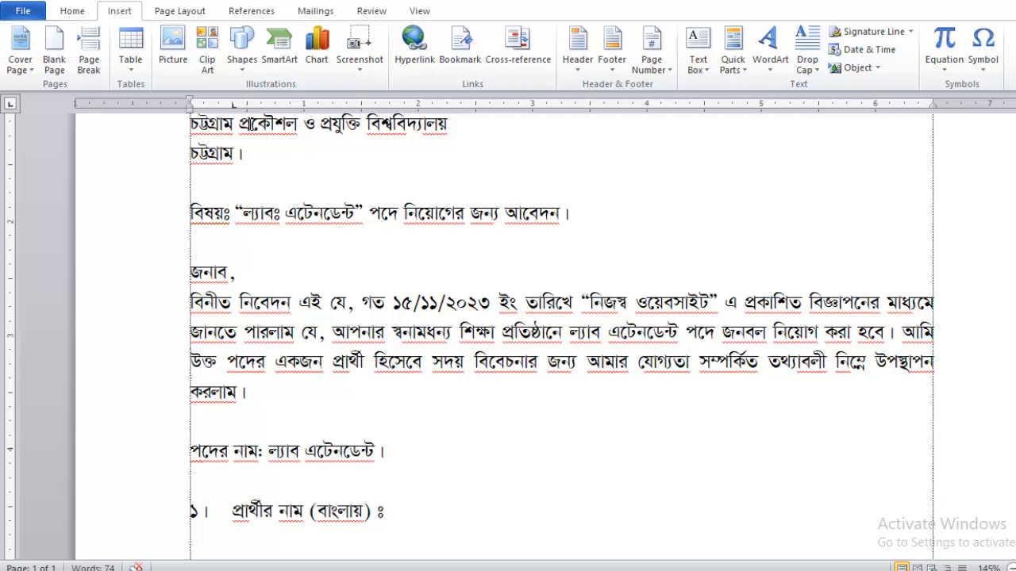
key(Tab)
key(Tab)
text(মো)
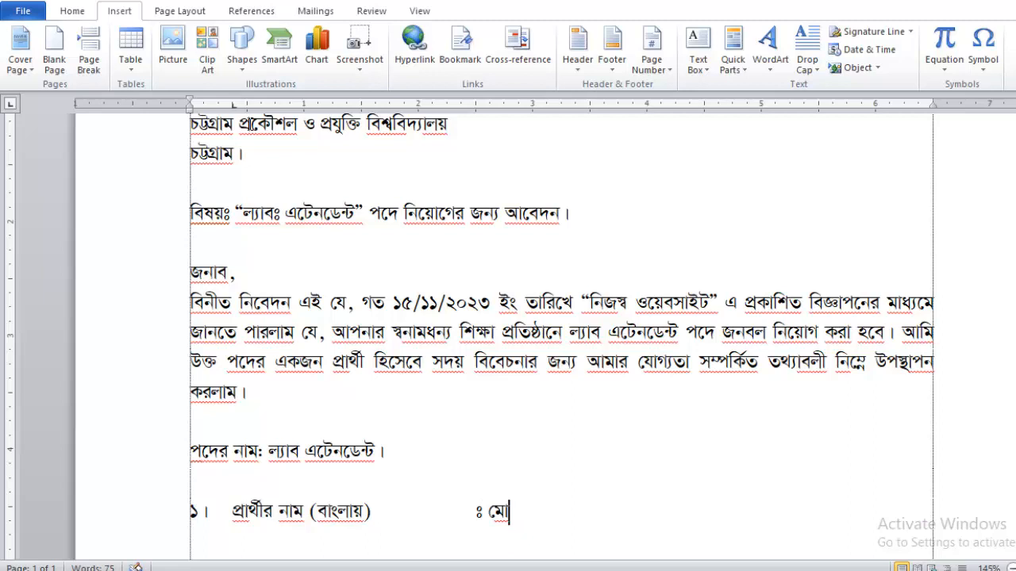
text(ঃ মারুফ)
key(Return)
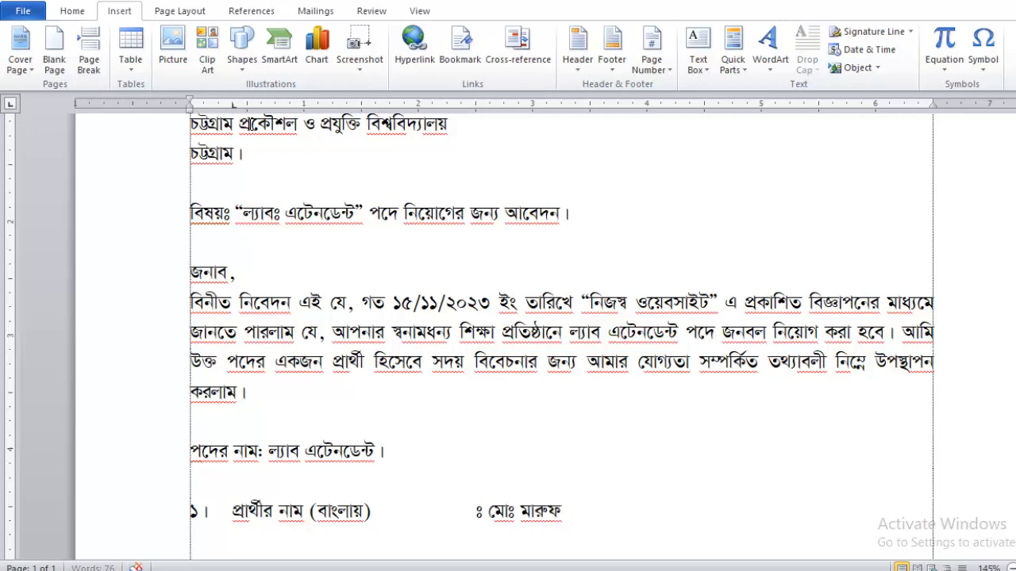
text((ইংরেজীতে))
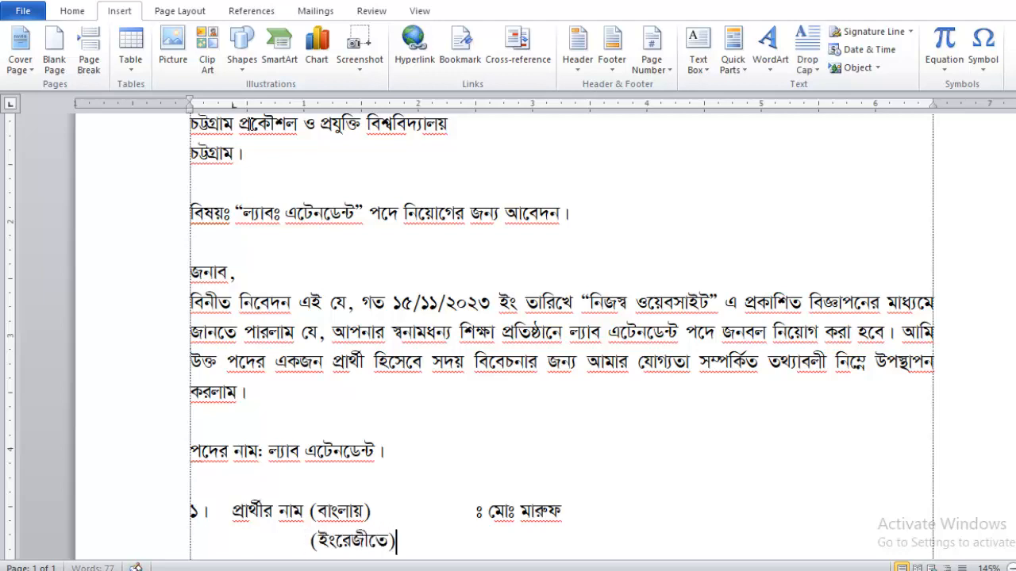
key(Tab)
key(Tab)
text(ঃ)
Switch the font to Times New Roman.
click(72, 13)
click(156, 36)
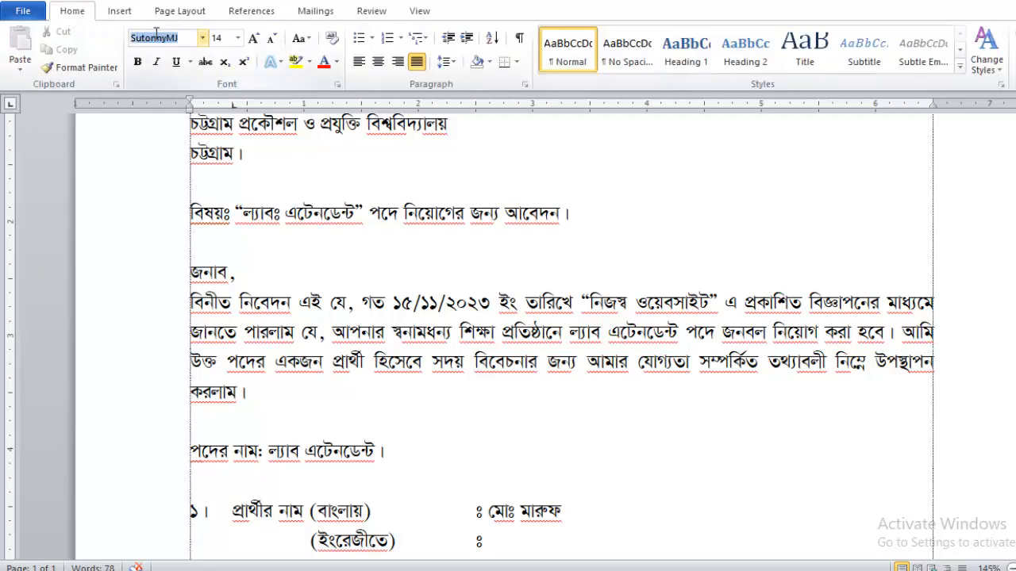
key(BackSpace)
text(Times New Rom)
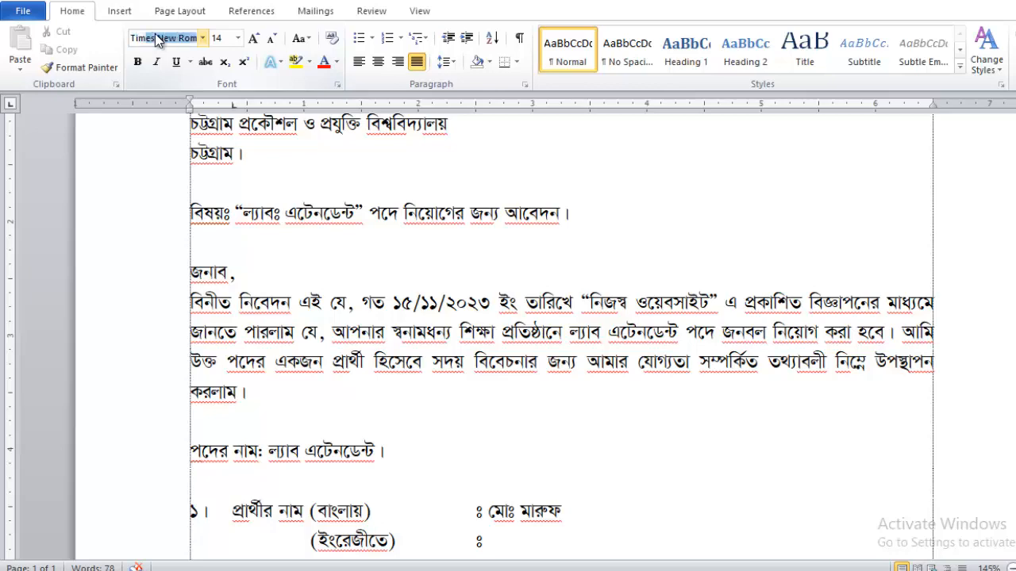
key(Return)
Type the applicant's English name, start a new line, and switch back to SutonnyMJ.
scroll(477, 230, down, 2)
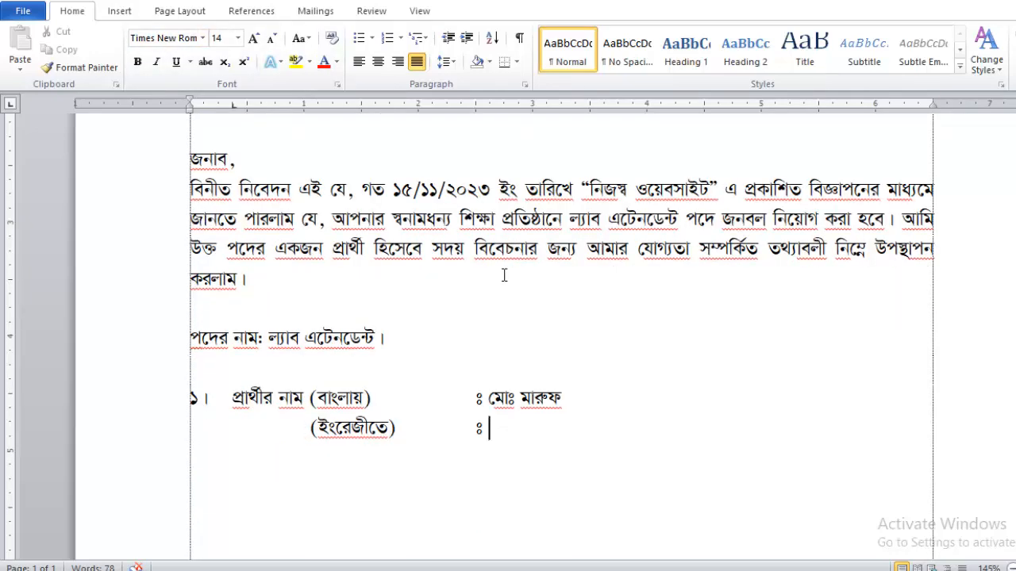
text(Md. Maruf)
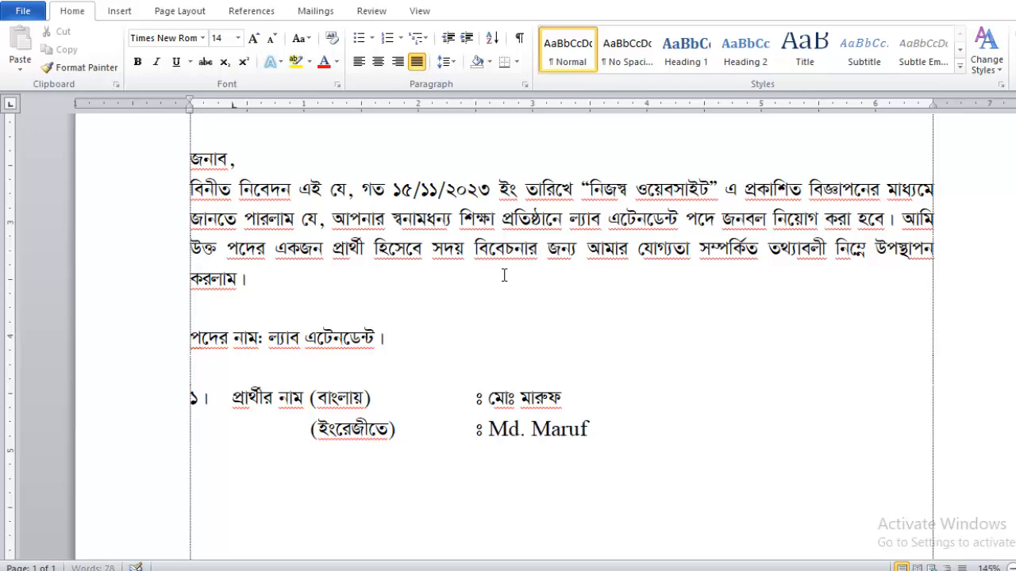
key(Return)
text(2)
key(BackSpace)
key(ctrl+alt+b)
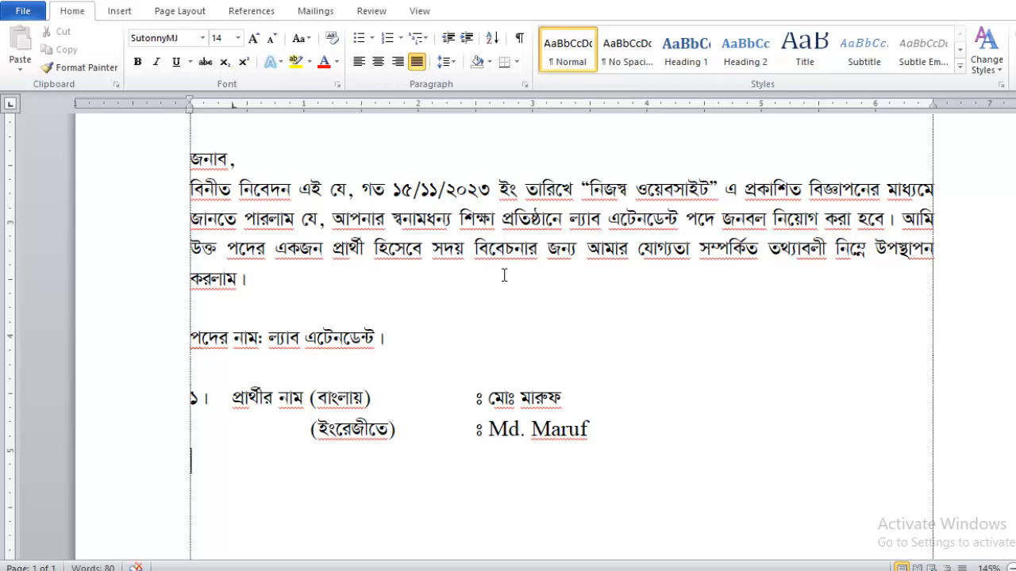
Add item ২ পিতার নাম with a tab-aligned colon and the father's name.
text(2|)
key(Tab)
text(প)
key(BackSpace)
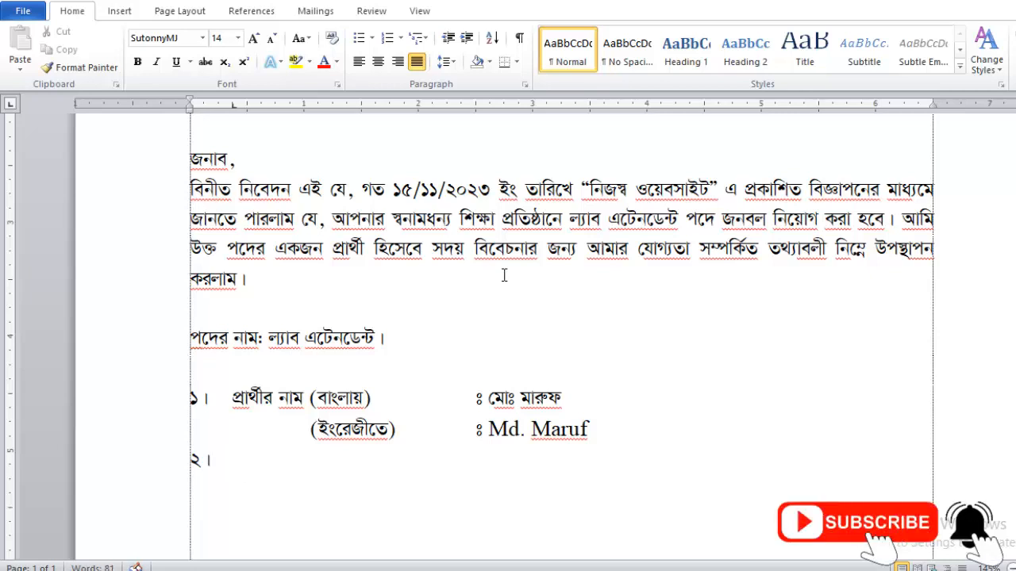
text(পিতার নাম)
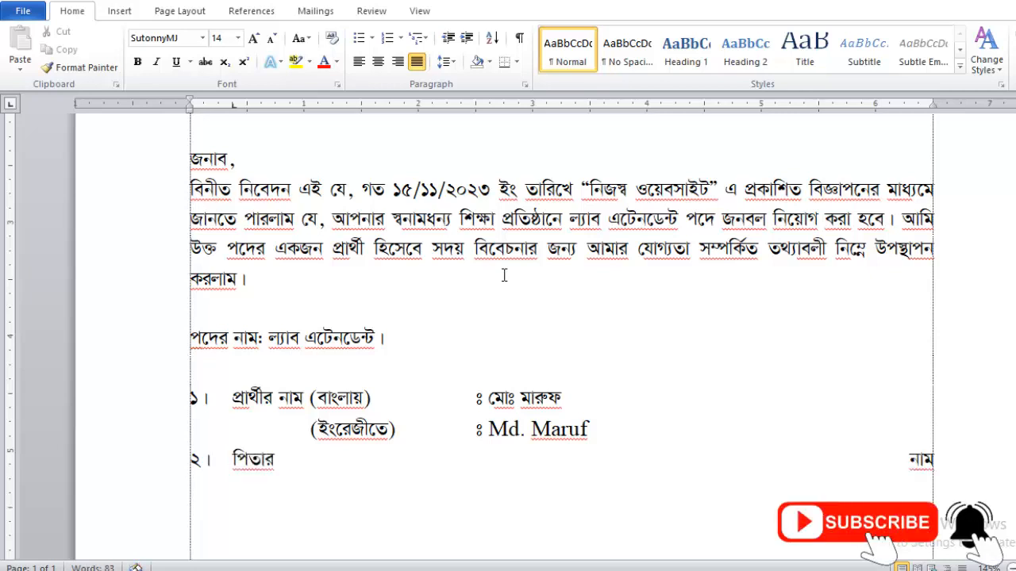
key(Tab)
key(Tab)
key(Tab)
text(ঃ )
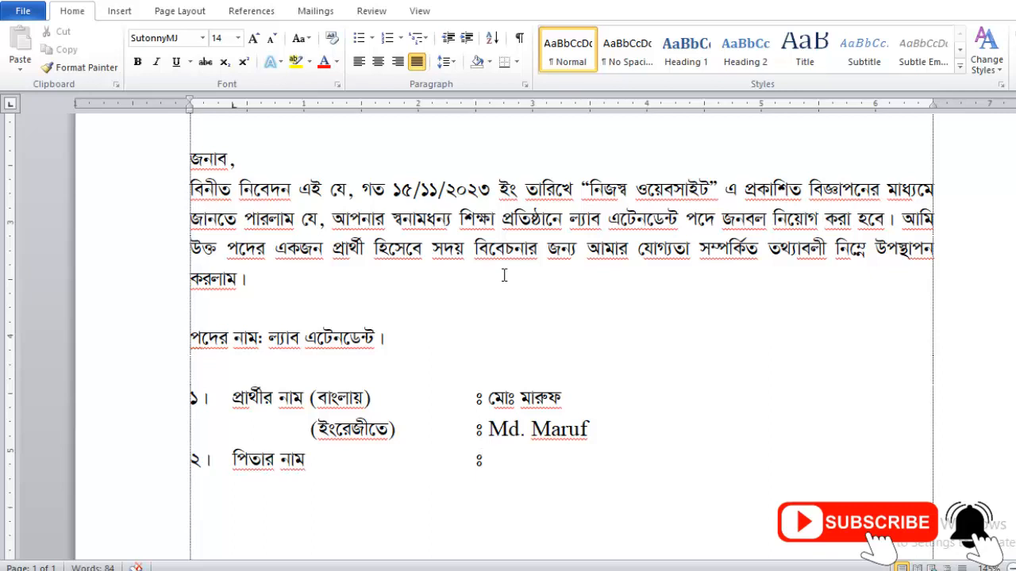
text(মোঃ)
key(Return)
Add item ৩ মাতার নাম with a tab-aligned colon and the mother's name.
text(৩।)
key(Tab)
text(মাতার নাম)
key(Tab)
key(Tab)
key(Tab)
text(ঃ )
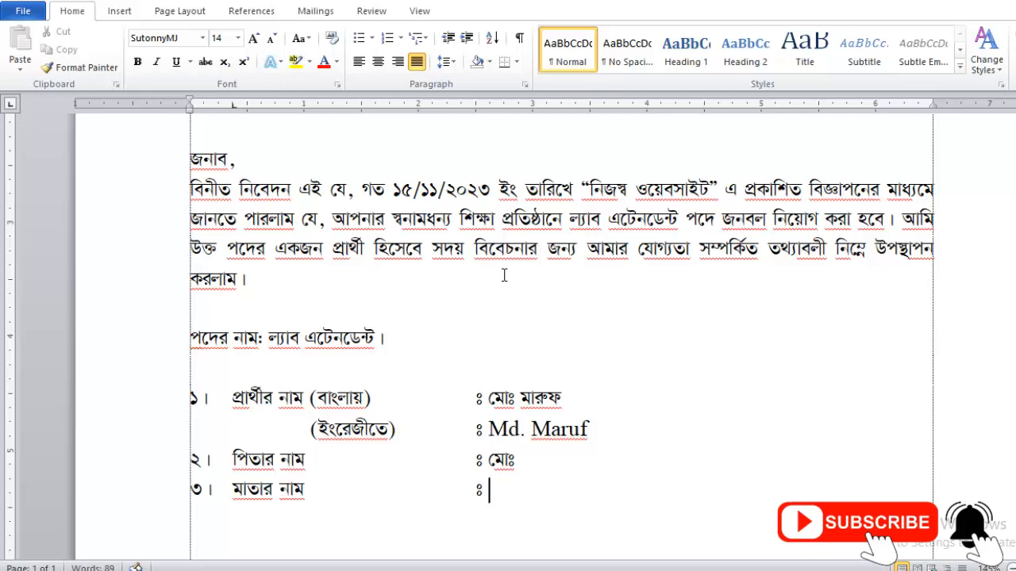
text(মিসেস)
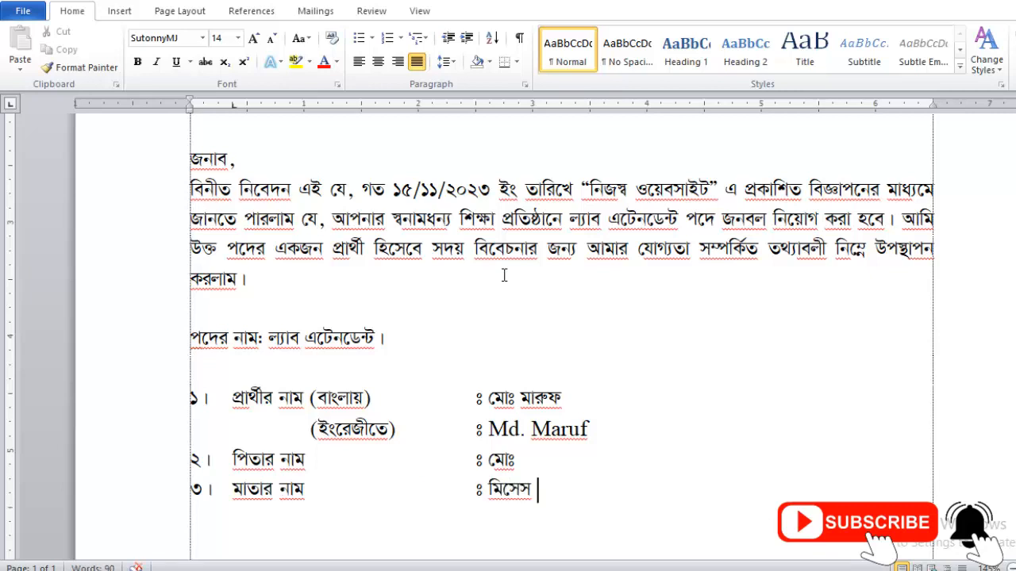
key(Return)
Add item ৪ স্থায়ী ঠিকানা with the care-of name and village (গ্রাম-) line.
text(৪।)
key(Tab)
text(স্থায়ী ঠিকানা)
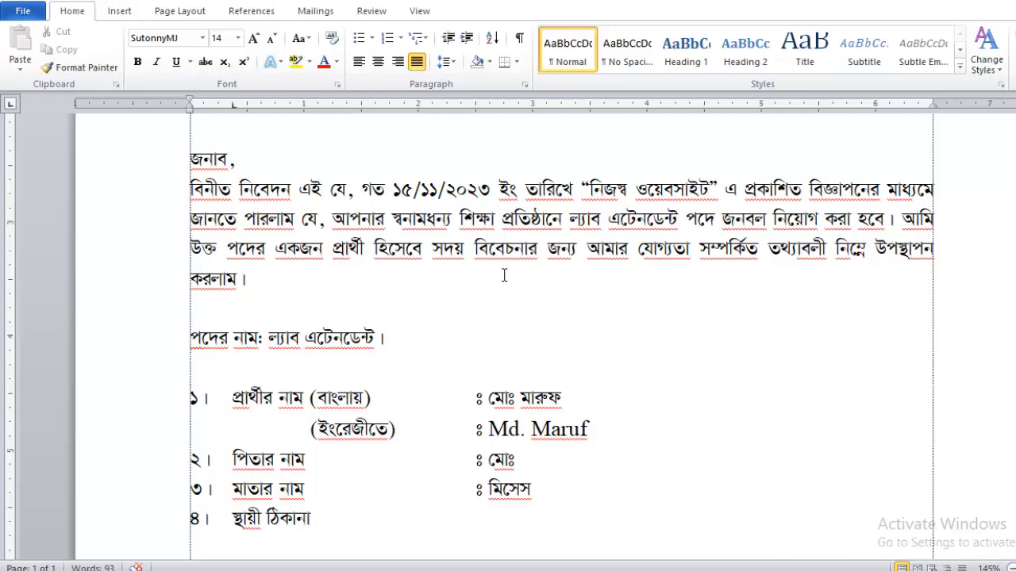
key(Tab)
key(Tab)
key(Tab)
text(ঃ)
text(প্রযতে)
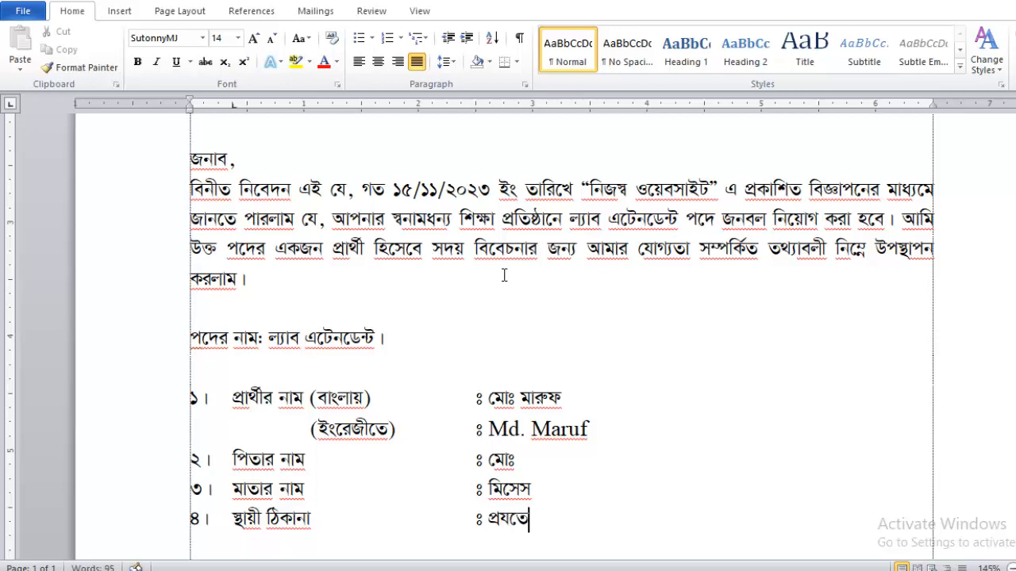
key(BackSpace)
text(্নেঃ)
text( রি)
key(BackSpace)
key(BackSpace)
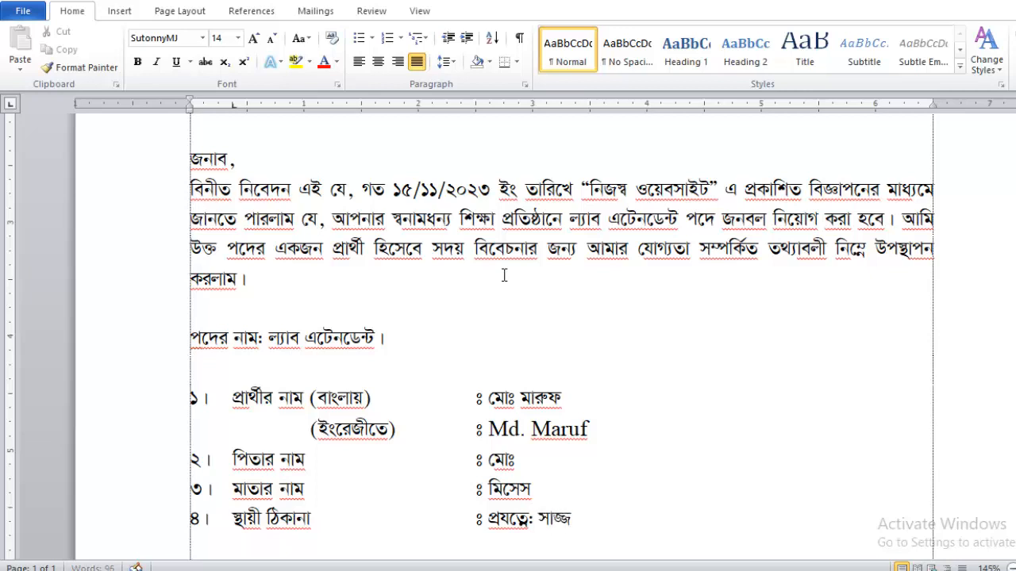
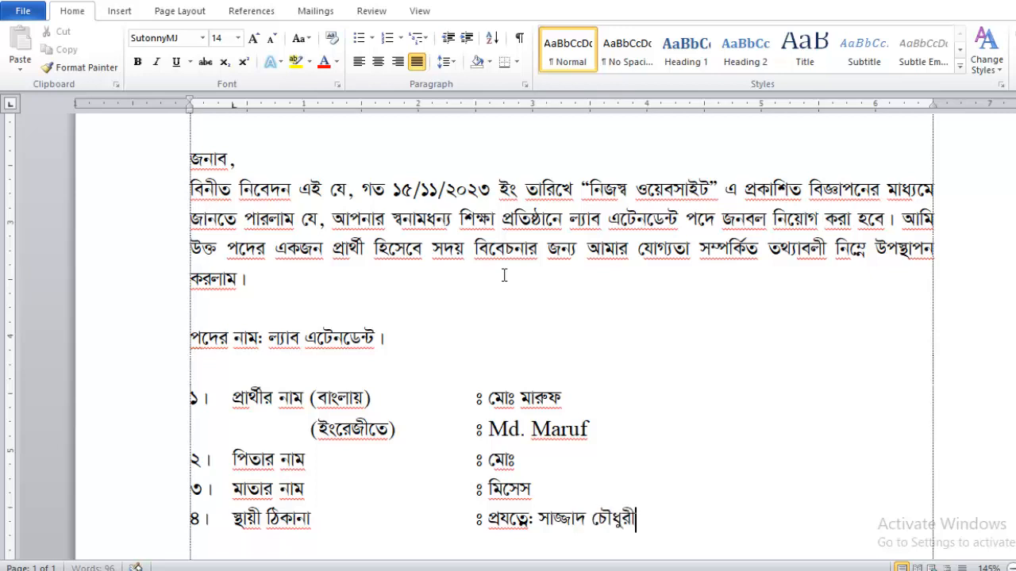
text( বাড়ী, গ্রাম)
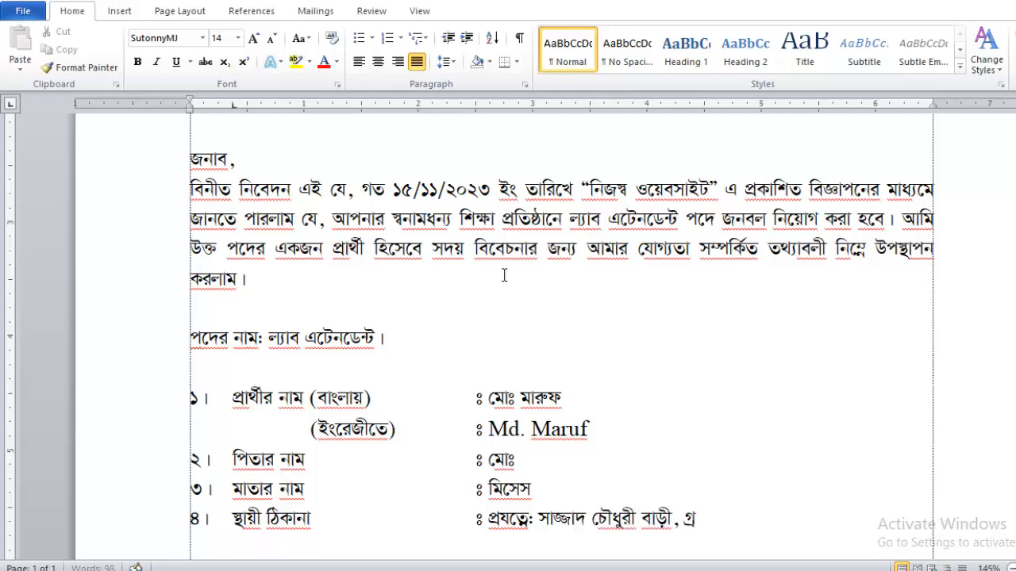
text(-)
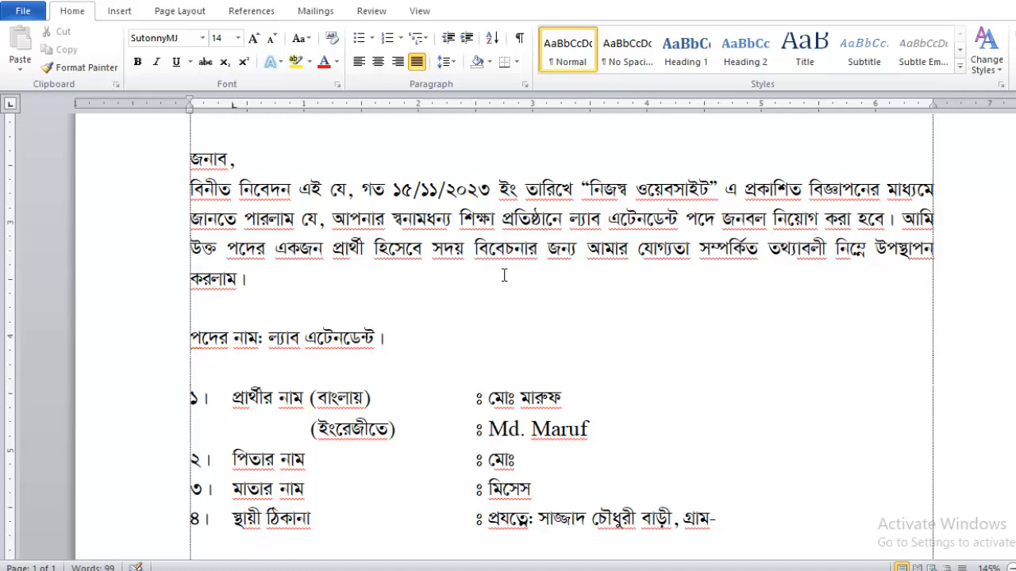
Add dotted ডাকঘর, থানা and জেলা lines aligned under the permanent address.
key(Tab)
key(Tab)
key(BackSpace)
key(Tab)
key(Tab)
key(Tab)
key(Tab)
text(ডাকঘর:)
key(BackSpace)
text(-)
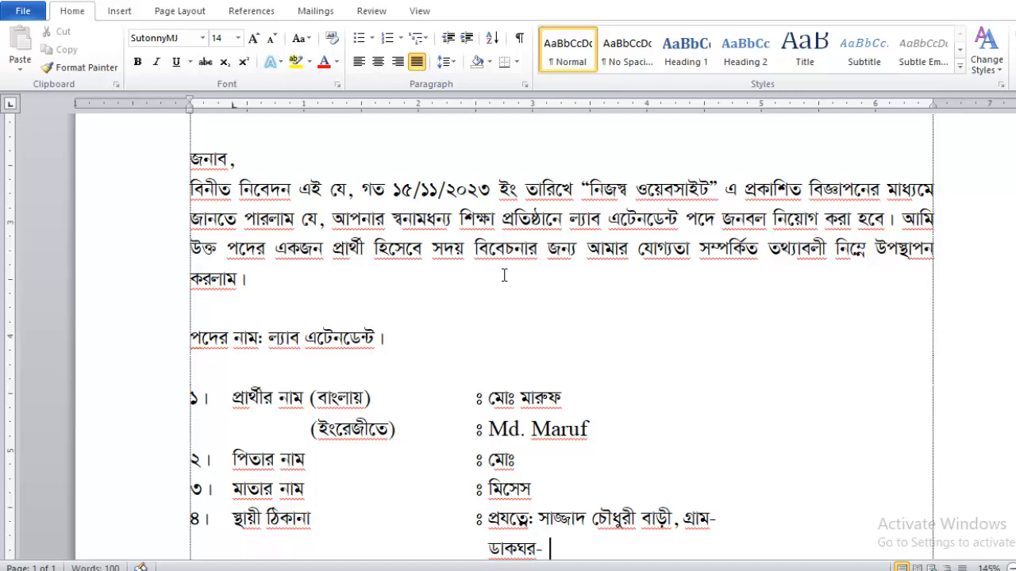
text( ..................., থা)
text(......................)
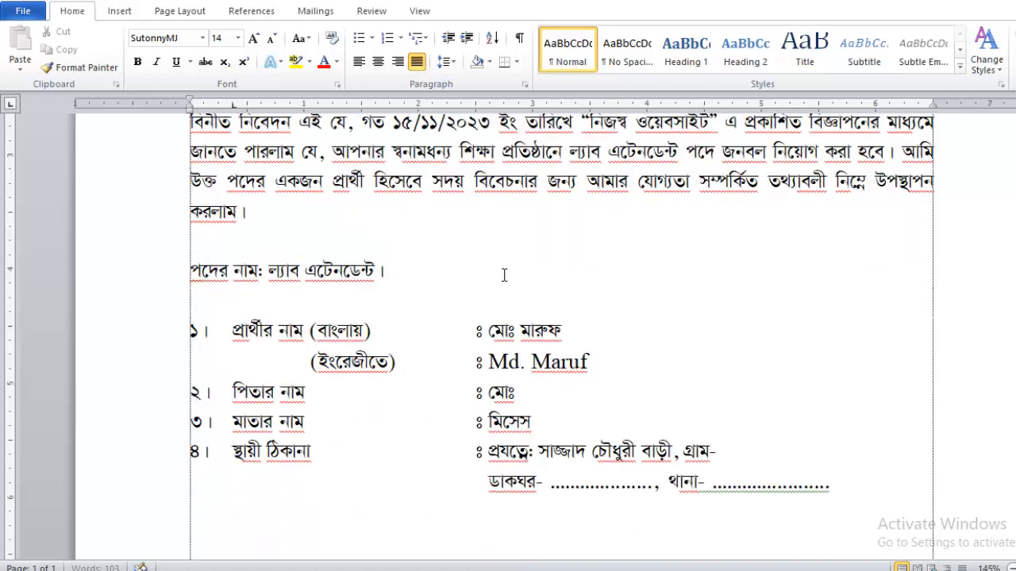
key(Tab)
key(Tab)
key(Tab)
key(Tab)
key(Tab)
key(Tab)
text(জেলা: .......................)
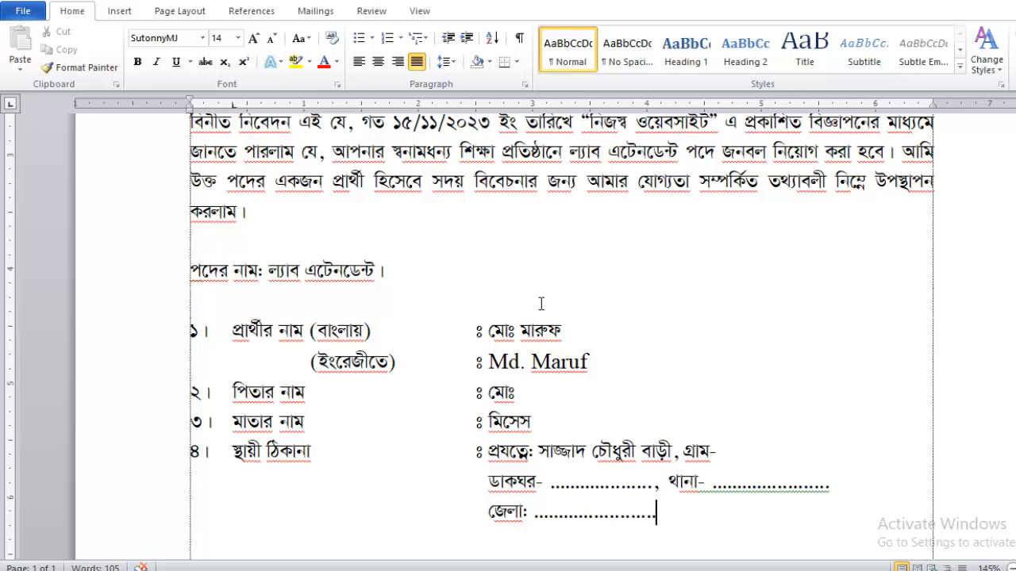
text(৫।)
Start item ৫ বর্তমান ঠিকানা with its tab-aligned colon.
key(Tab)
text(বর্তমান ঠিকানাঃ)
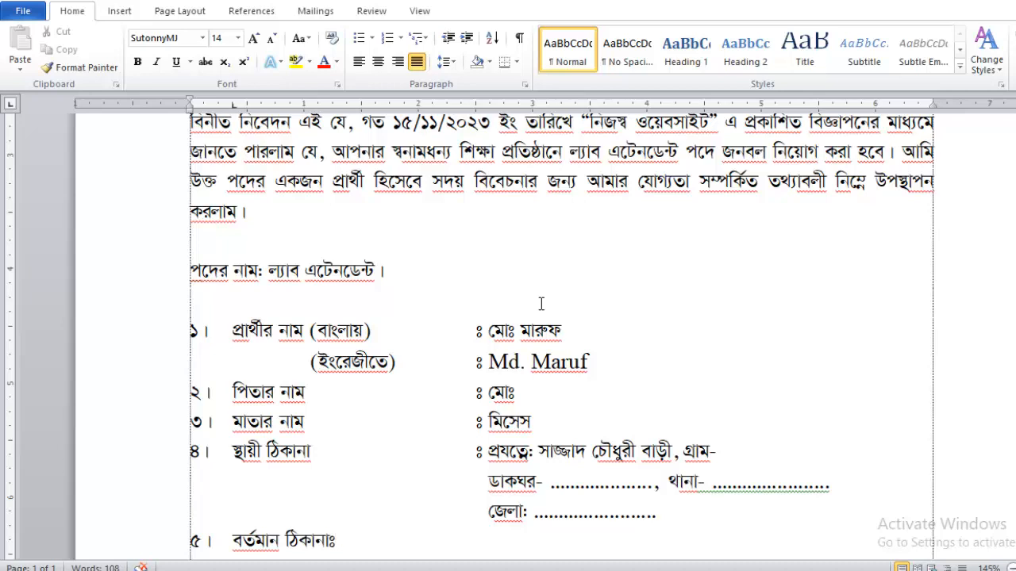
key(BackSpace)
key(Tab)
key(Tab)
text(ঃ)
scroll(664, 447, down, 2)
Copy item ৪'s address lines into item ৫ বর্তমান ঠিকানা.
drag(664, 406, 488, 339)
key(ctrl+c)
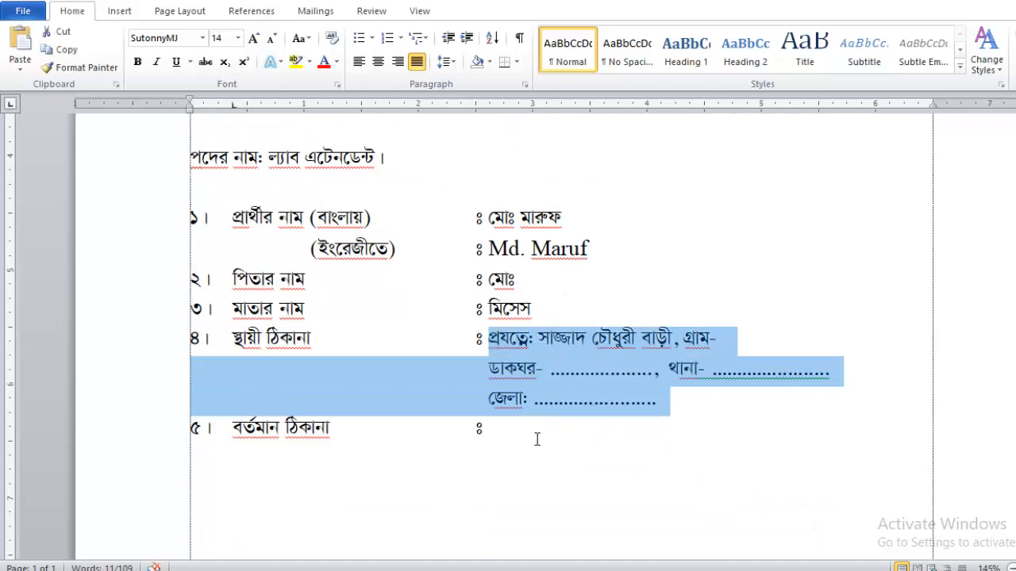
click(530, 439)
key(ctrl+v)
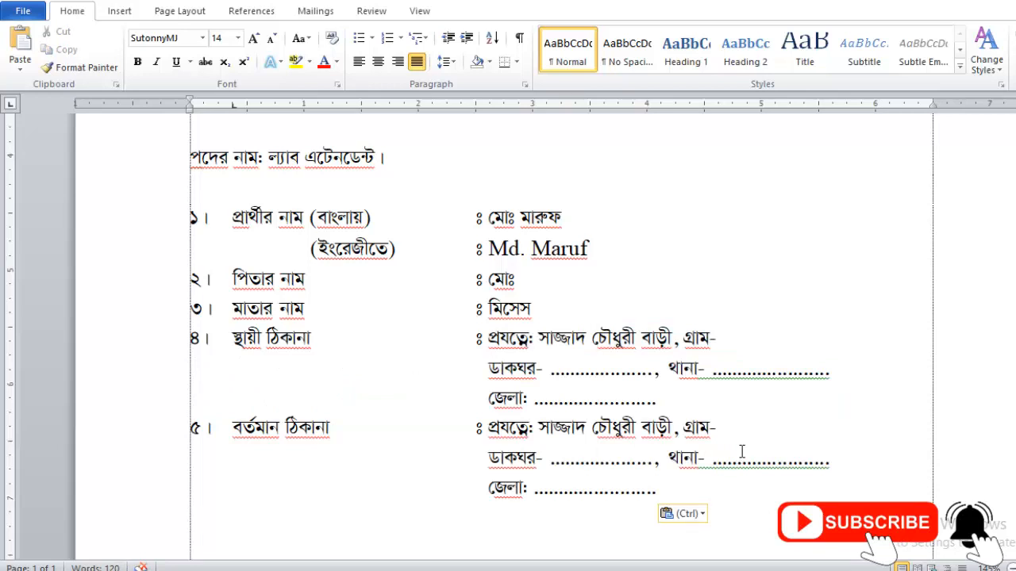
Add item ৬ জন্ম তারিখ with the date ০১/০১/১৯৯৭.
key(Return)
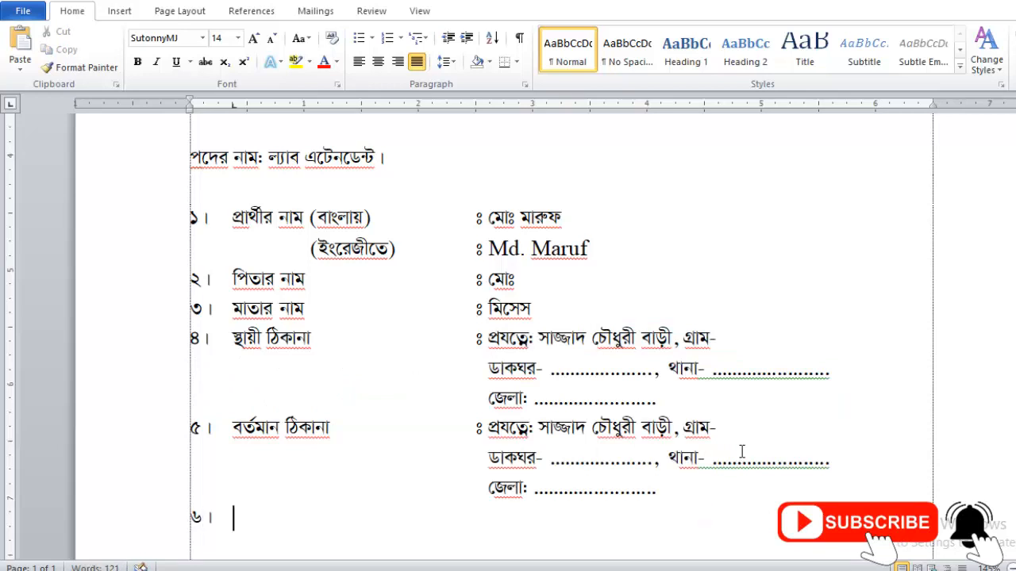
text(জন্ম তারিখ)
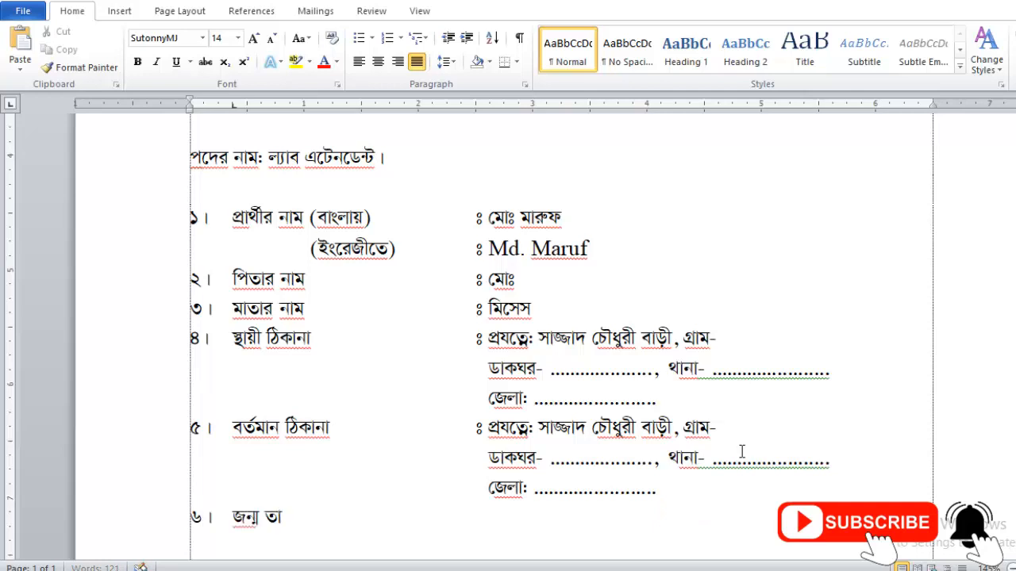
key(Tab)
key(Tab)
text(ঃ)
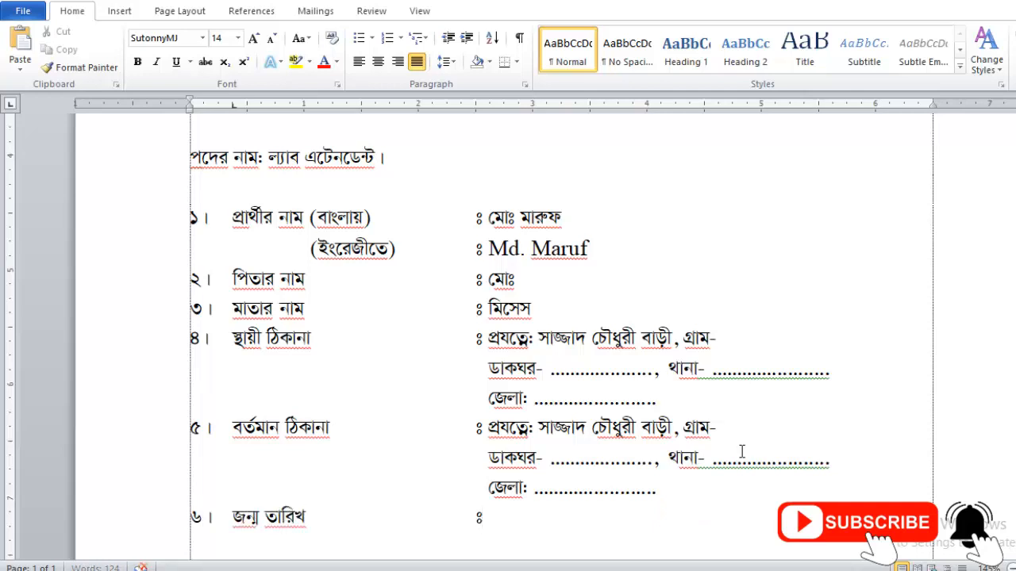
text( ০১/০১/১৯৭)
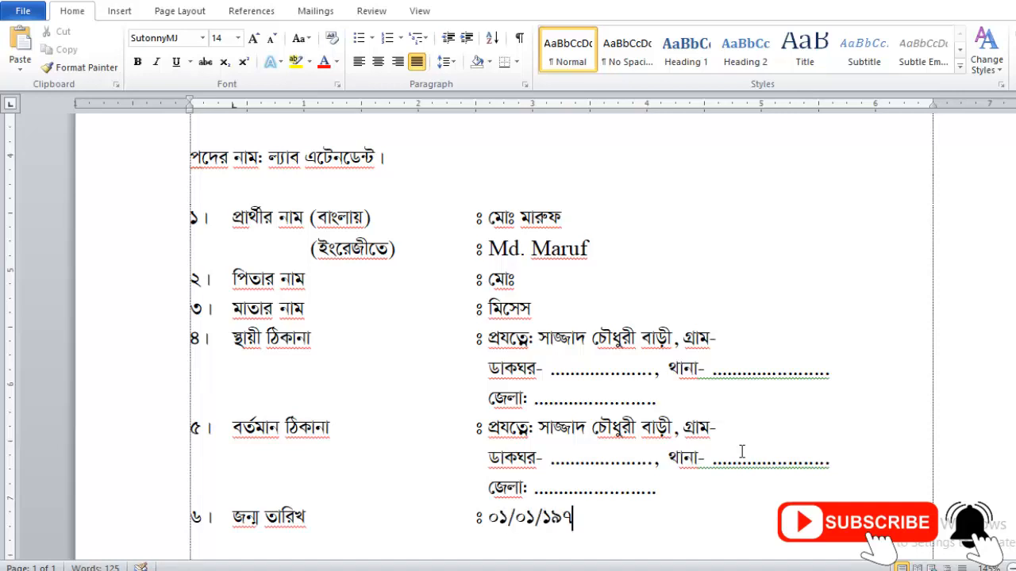
key(BackSpace)
text(৯৭)
Add items ৭ ধর্ম ইসলাম and ৮ জাতীয়তা বাংলাদেশী, then begin item ৯ নিজ জেলা.
key(Return)
text(৭।)
key(Tab)
text(ধর্ম)
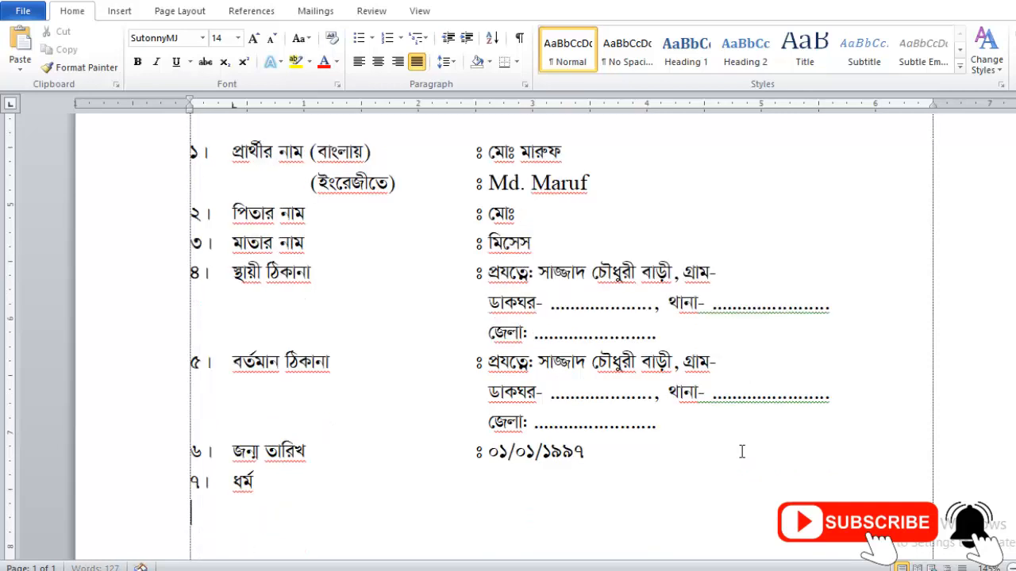
key(Tab)
key(Tab)
text(ঃ)
text( ইসলাম )
text(৮। )
text(জাতীয়)
text(তাঃ)
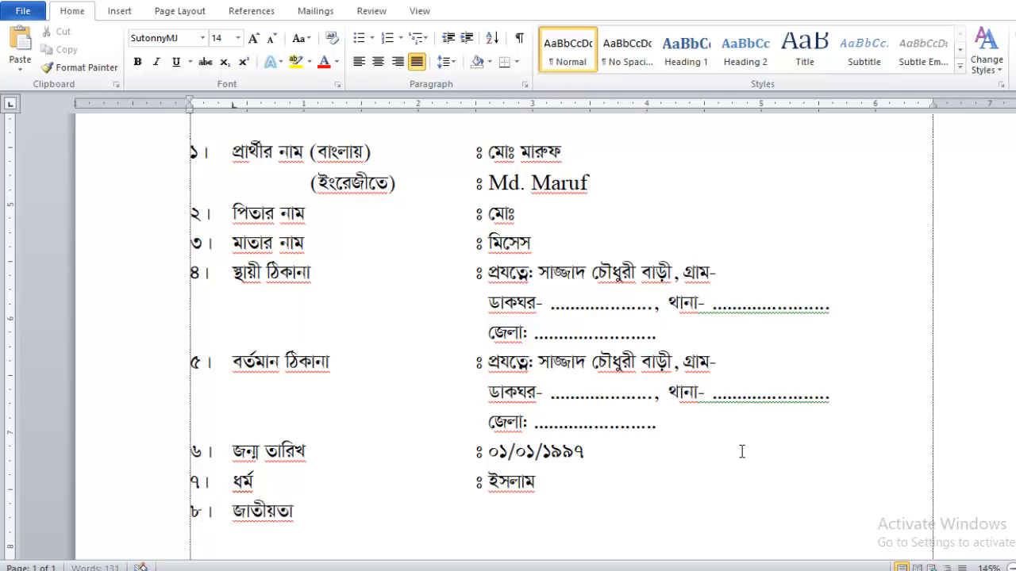
key(BackSpace)
key(Tab)
key(Tab)
text(ঃ বাংলাদেশী )
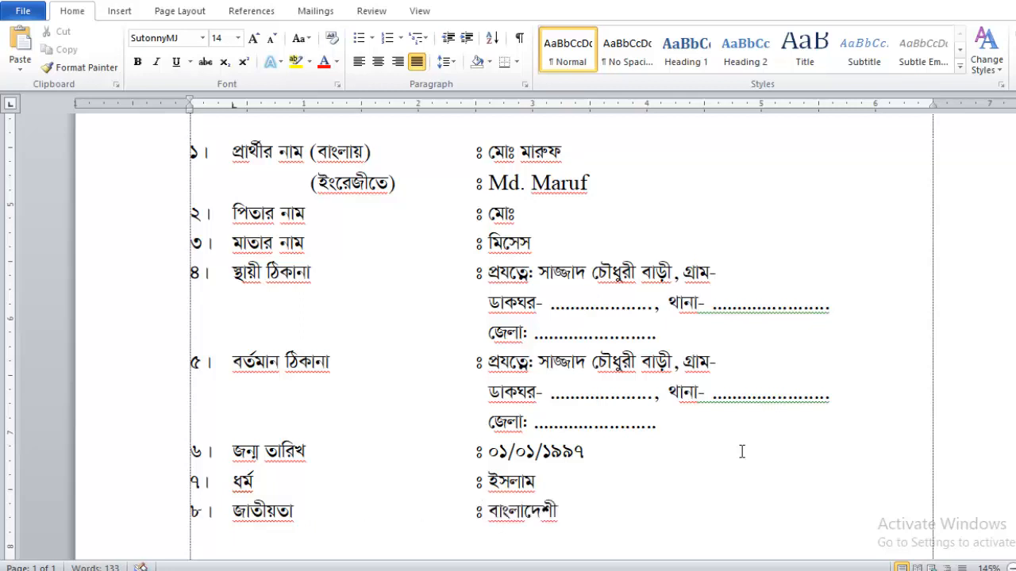
text(৯।)
key(Tab)
text(নিজ)
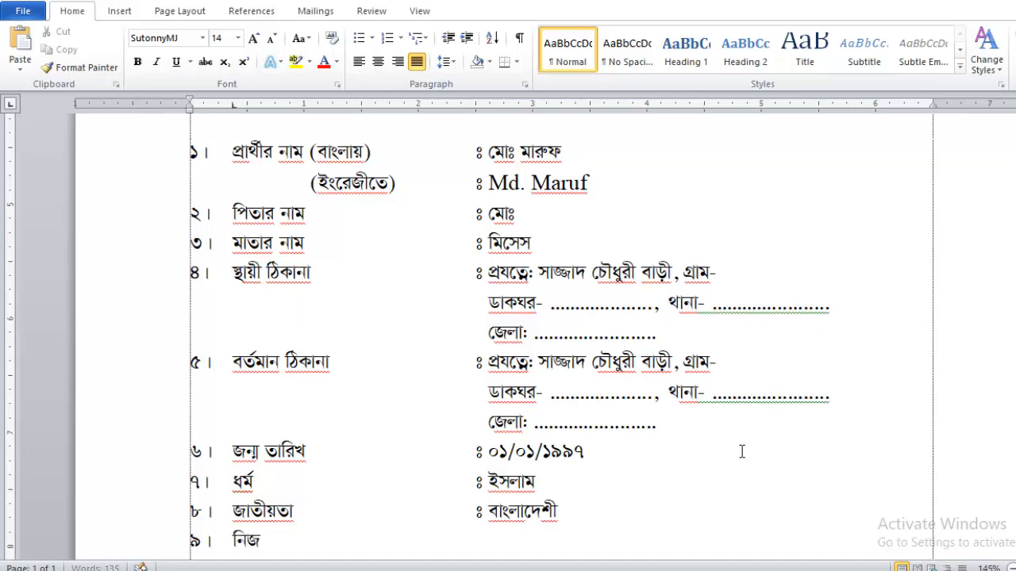
text( জেলা	ঃ)
Align item ৯'s colon with the others and complete its value as চট্টগ্রাম।.
key(Left)
key(Tab)
key(Tab)
key(Tab)
key(Tab)
key(Right)
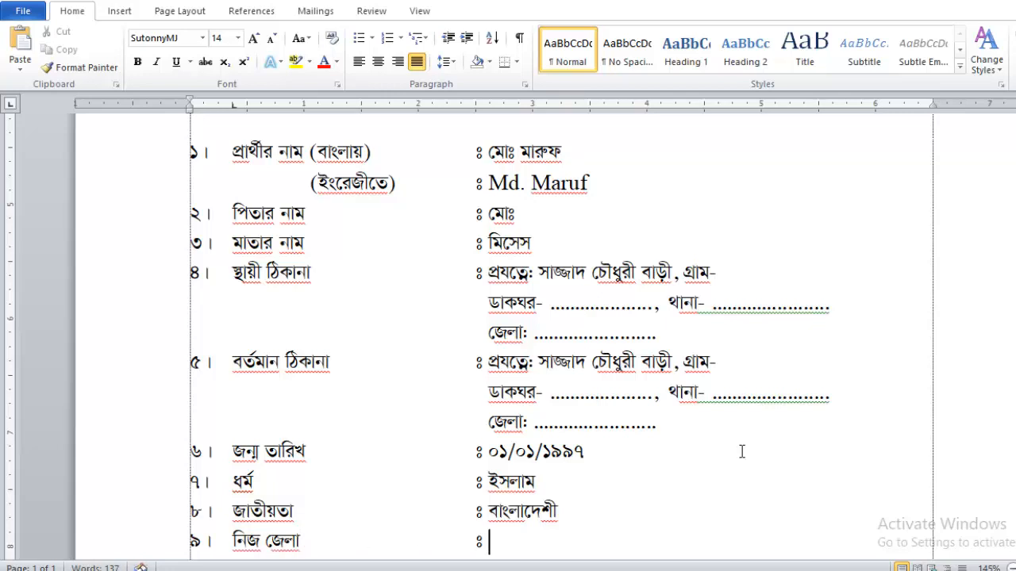
text(চট্টগ্রাম ।)
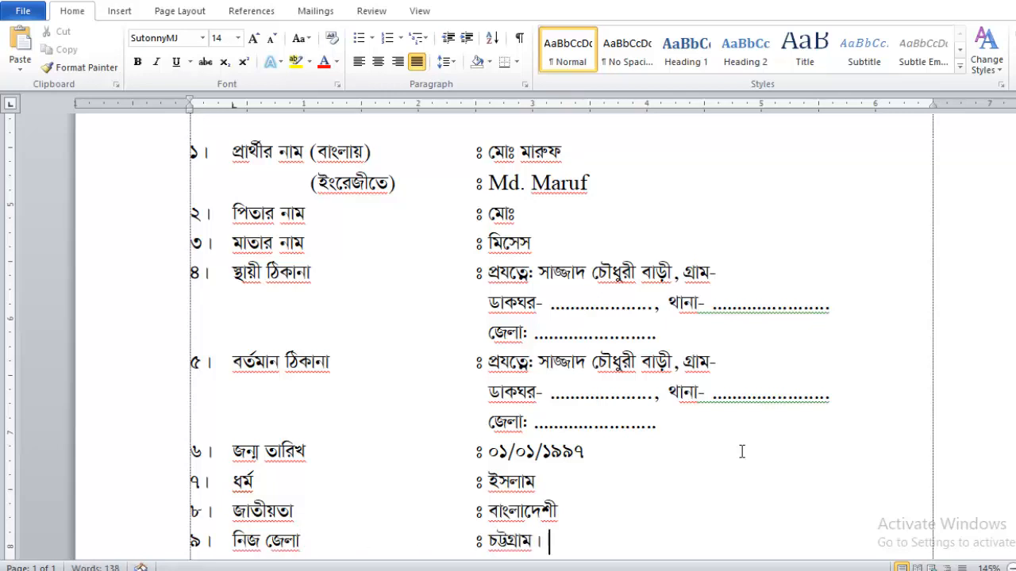
key(Return)
Add item ১০ মোবাইল with a Tab-aligned colon followed by the mobile number.
text(১০।)
key(Tab)
text(মোবাইলঃ)
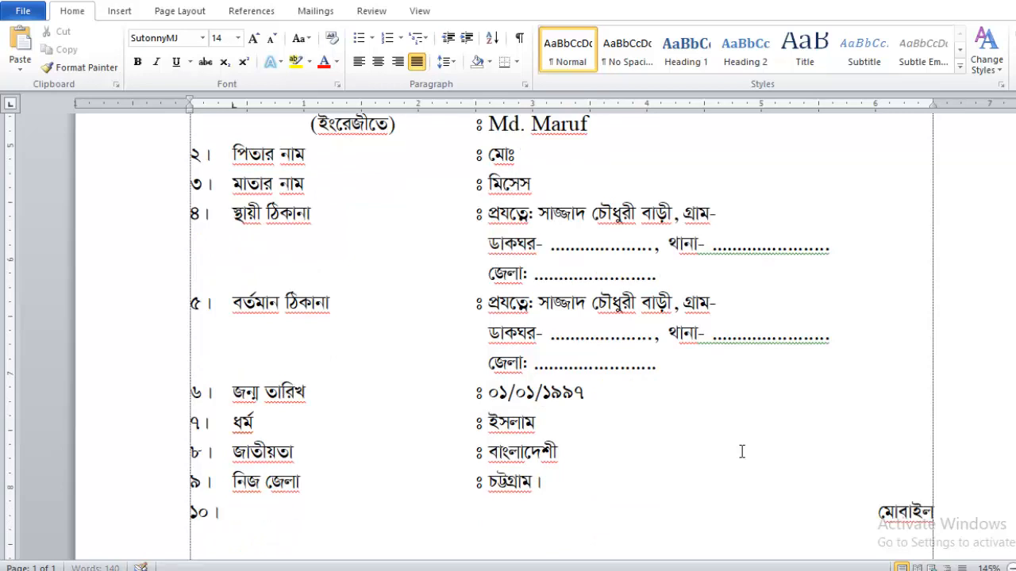
key(BackSpace)
key(Tab)
key(Tab)
key(Tab)
key(Tab)
text(ঃ)
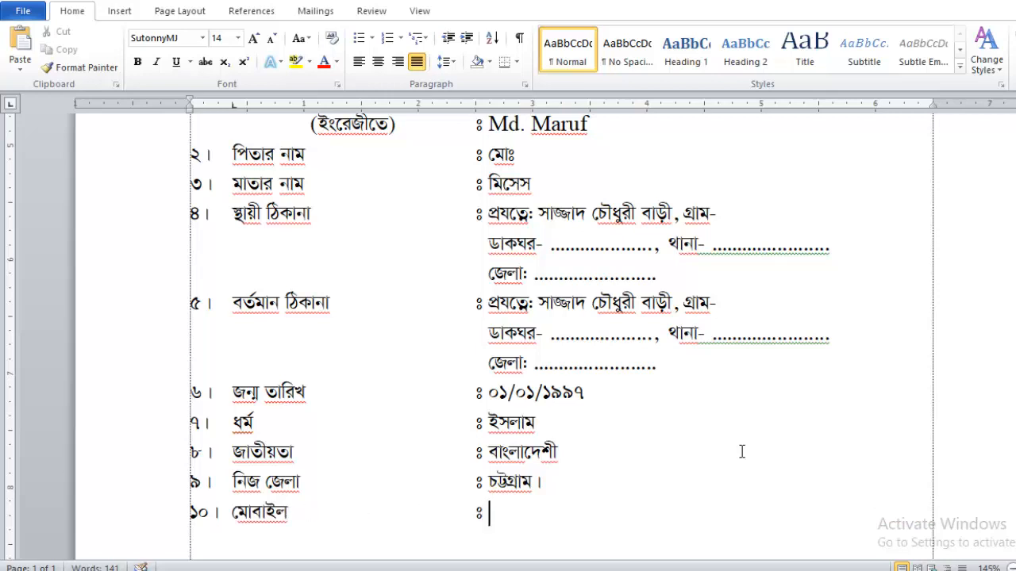
text( ০১৮১৮৮-)
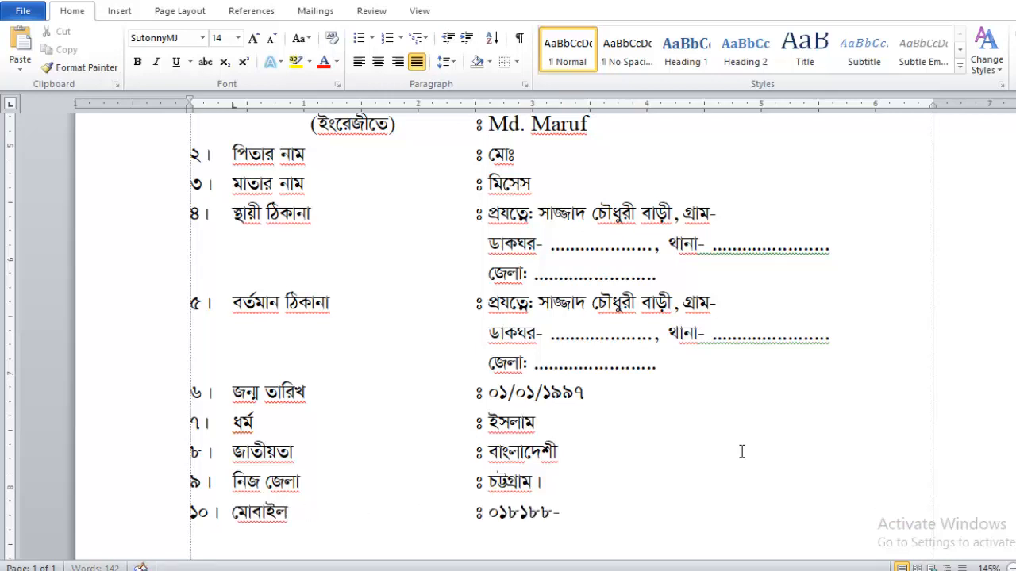
text(৫৫৫)
key(Return)
Add item ১১ বৈবাহিক অবস্থা with the value অবিবাহিত.
text(১১।)
key(Tab)
text(বৈবাহিক অবস্থা:)
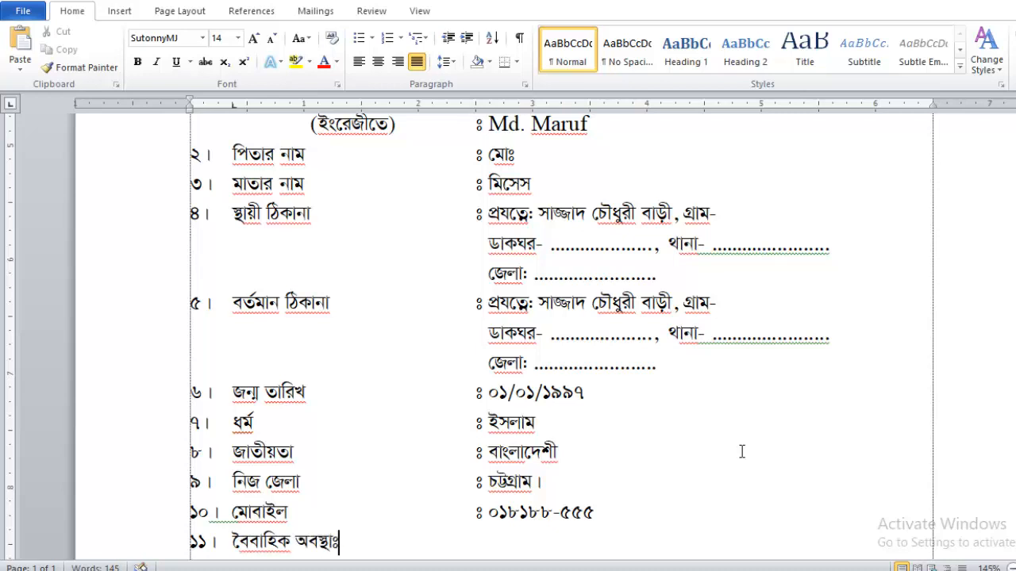
key(Tab)
text(ঃ অবিবাহি)
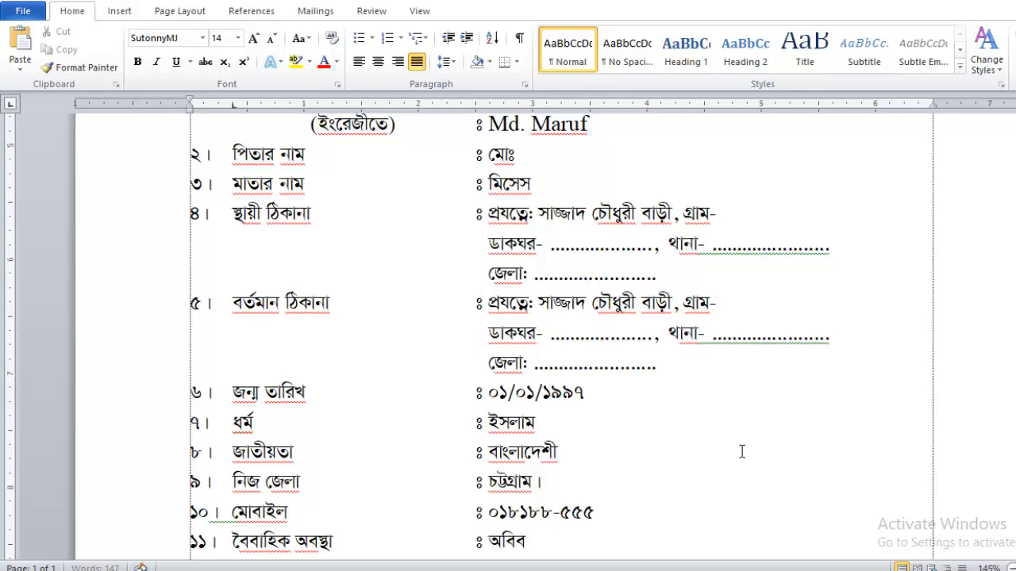
text(ত)
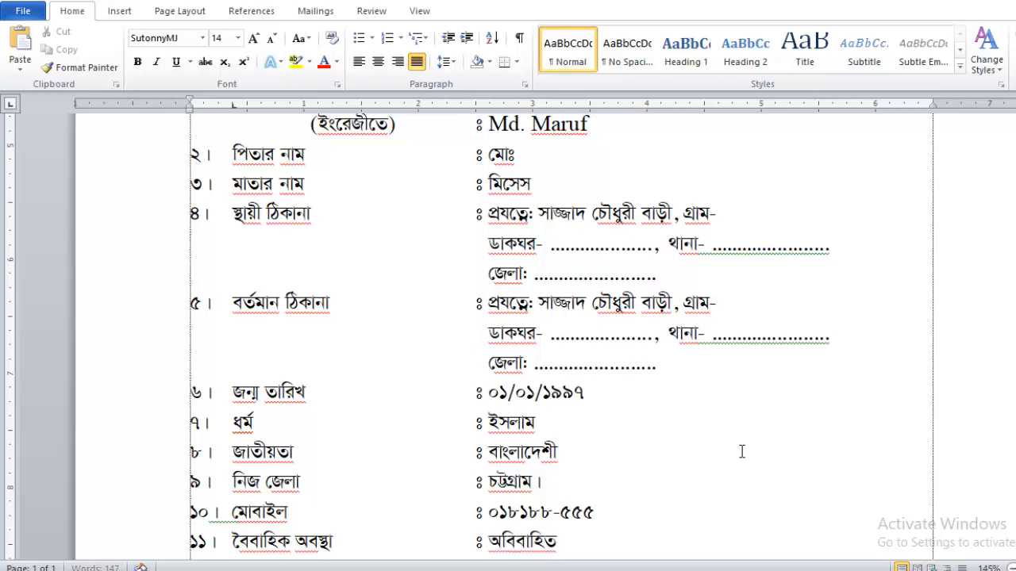
key(Return)
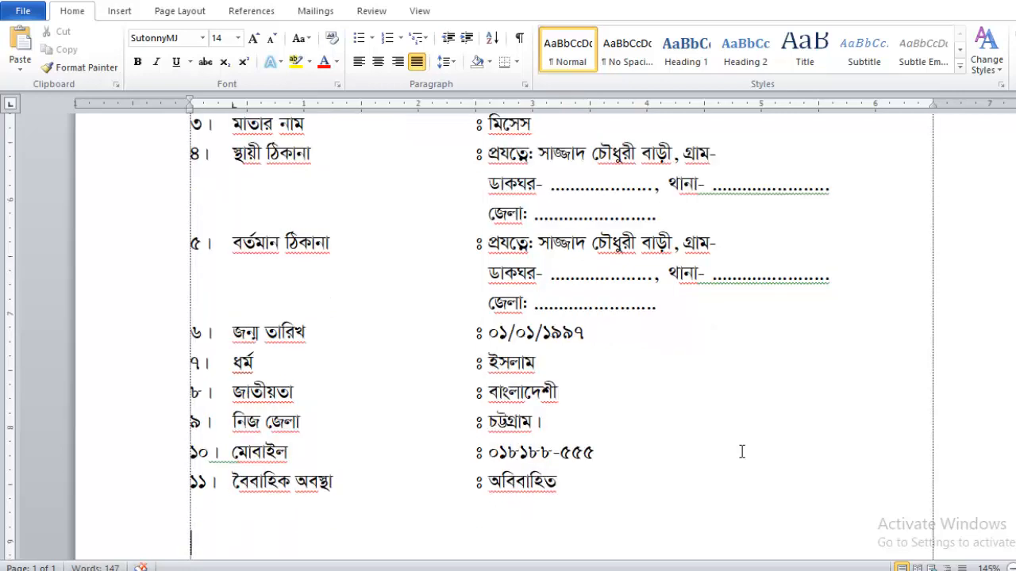
Add item ১২ শিক্ষাগত যোগ্যতাঃ, remove the stray character after the colon, and begin a new line.
text(১২)
text(শিক্ষাগত)
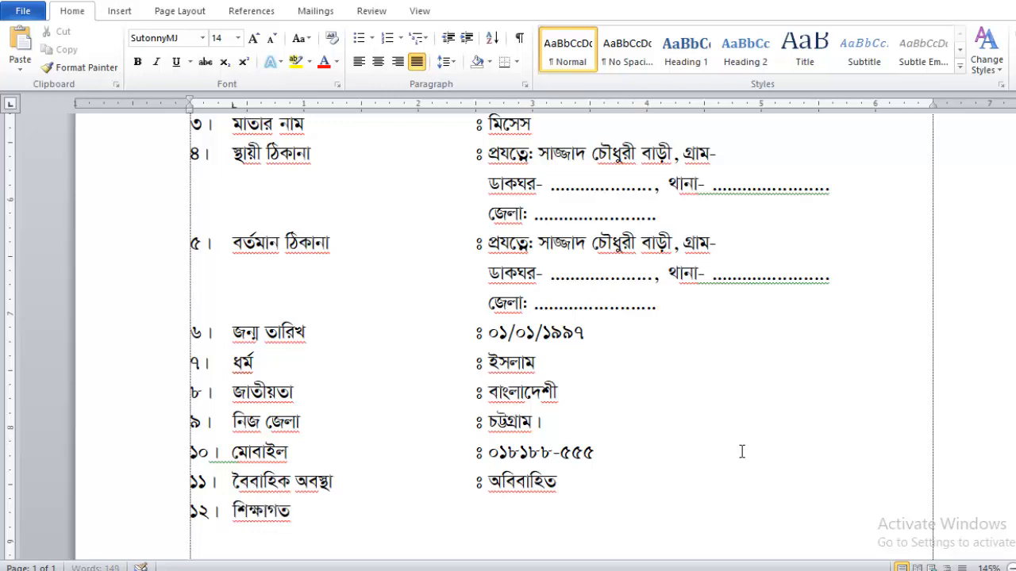
text( যোগ্যতা)
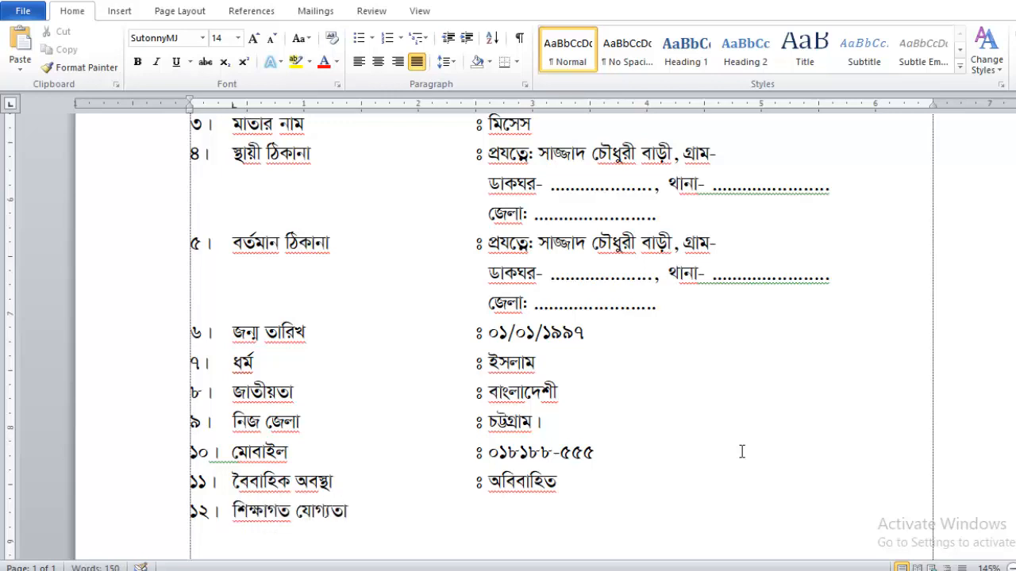
text(ঃ)
key(Left)
key(Right)
text(-)
key(BackSpace)
key(Return)
Insert a six-column, one-row table below item ১২.
scroll(368, 333, down, 1)
click(119, 12)
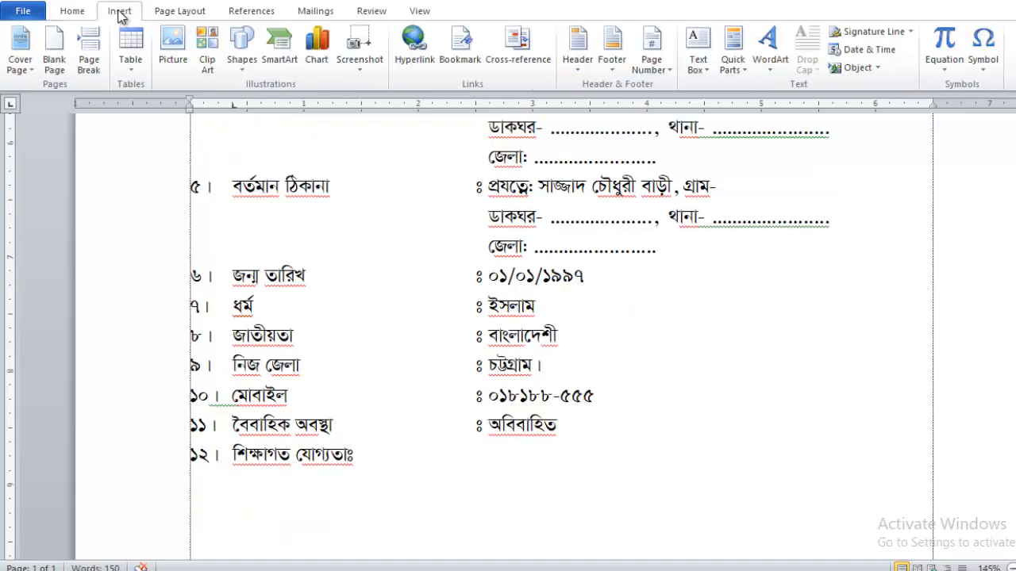
click(132, 48)
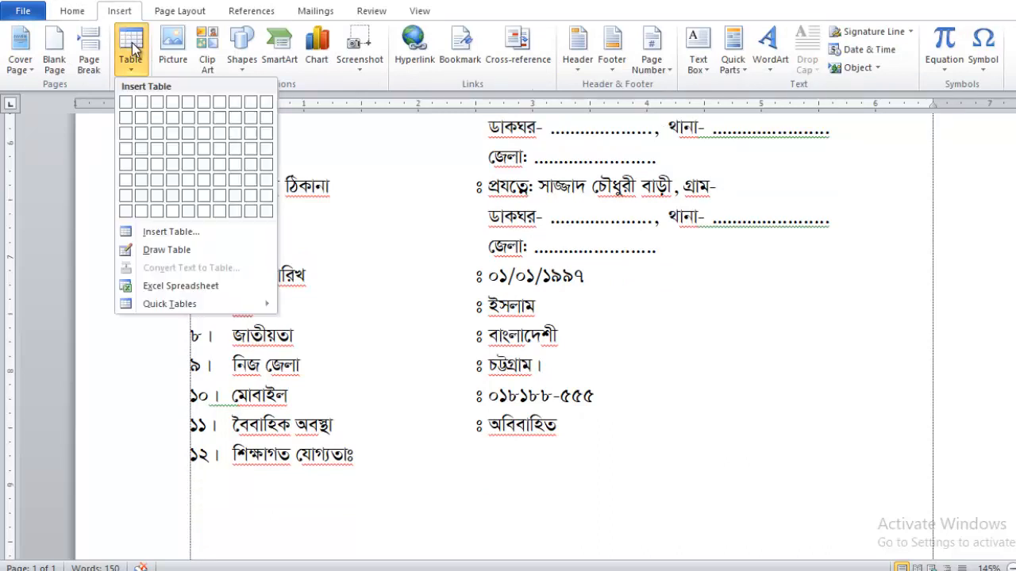
click(202, 109)
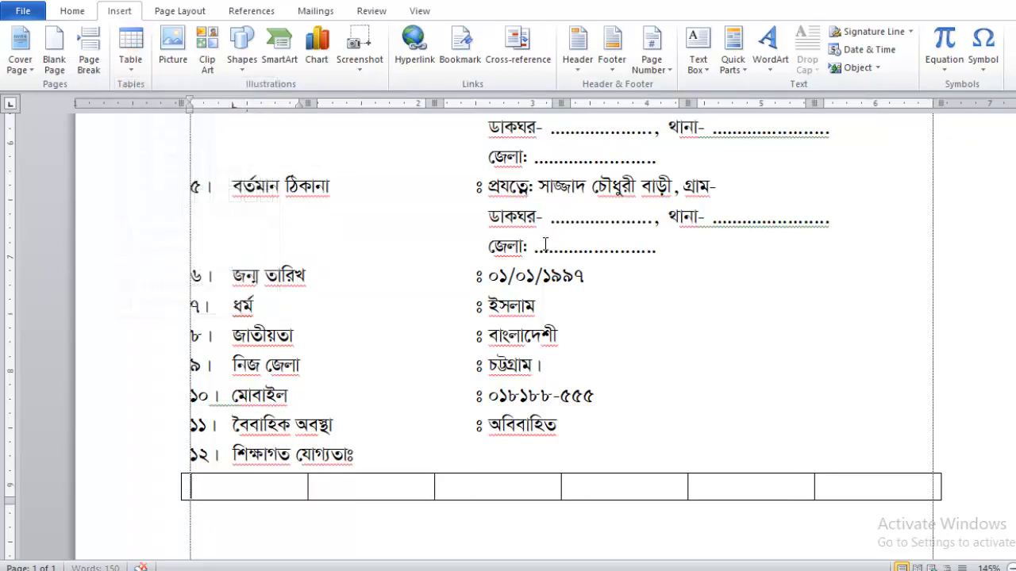
scroll(545, 260, down, 3)
Enter headers ক্রমিক নং, পরীক্ষার নাম, বিভাগ/ বিষয়, প্রাপ্ত বিভাগ/ সি.জি.পি.এ, পাশের সন, বোর্ড, then add a row.
text(ক্রমিক নং)
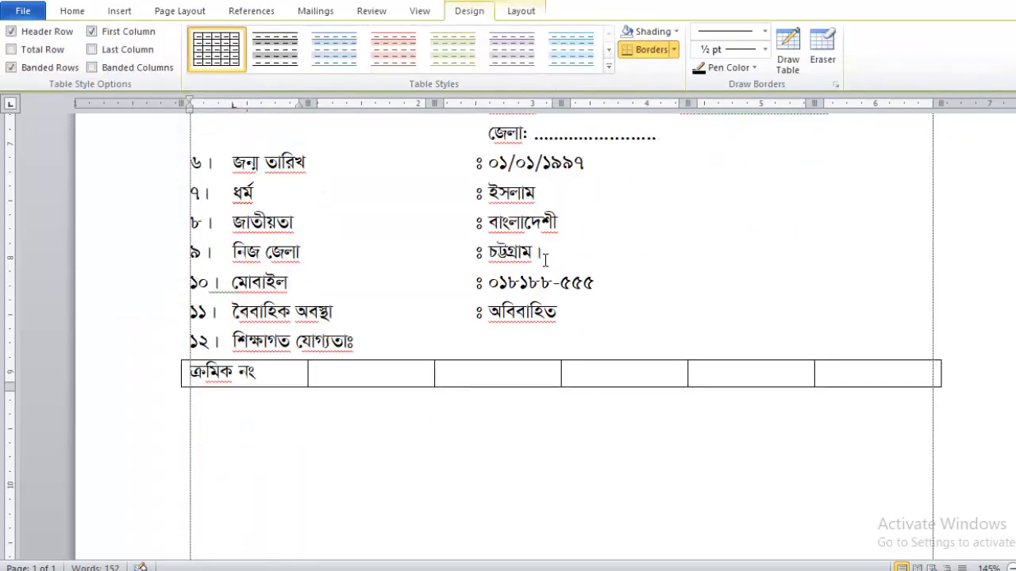
key(Tab)
text(পরীক্ষার নাম)
key(Tab)
text(বিভাগ)
text(/ ি)
text(বষয়)
key(Tab)
text(প্রাপ্ত)
key(BackSpace)
key(BackSpace)
key(BackSpace)
key(BackSpace)
key(BackSpace)
text(াপ্ত বি)
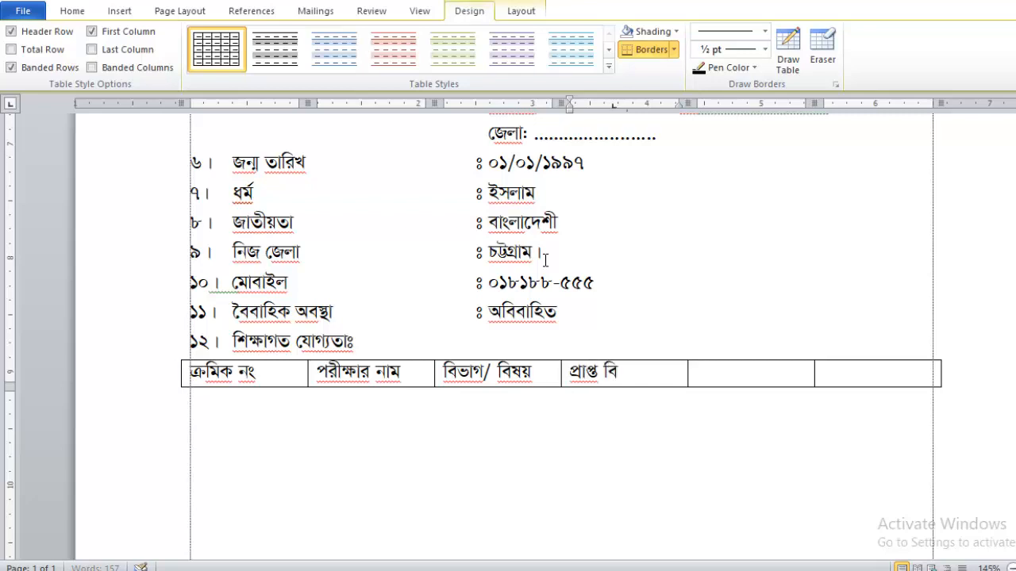
text(ভাগ/ সি.জি.পি.এ)
key(Tab)
text(পা)
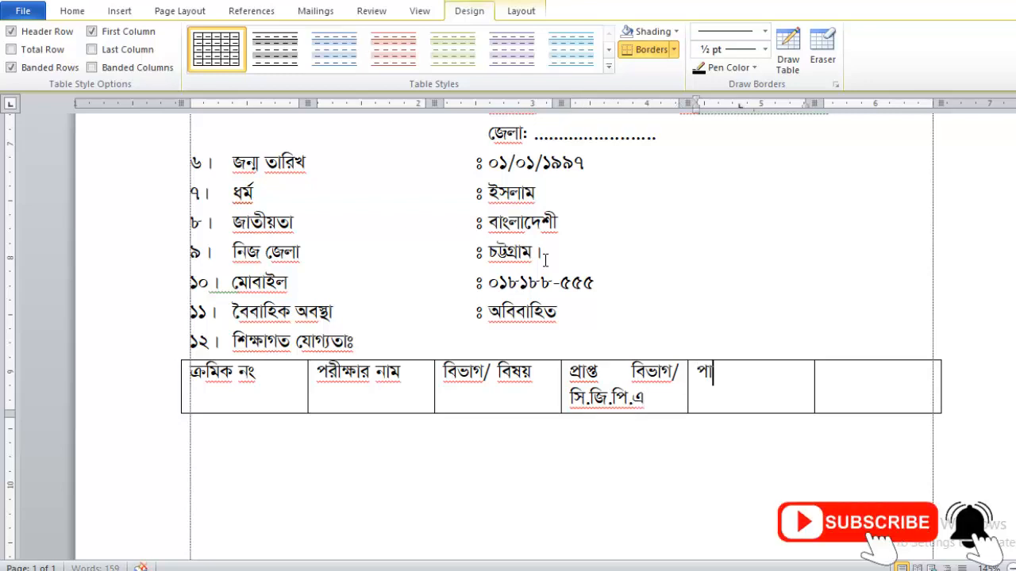
text(শের সন)
key(Tab)
text(বোড)
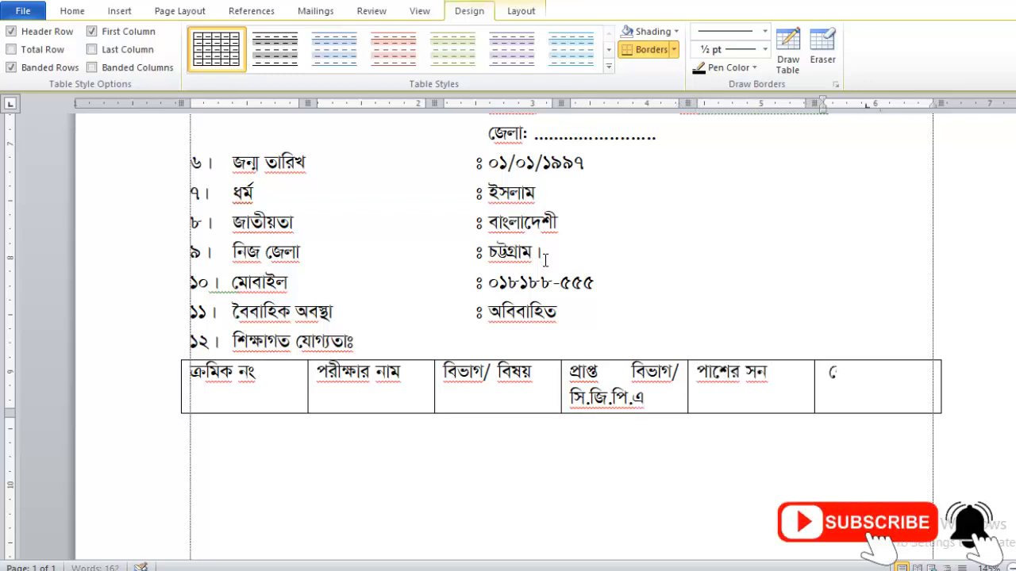
text(র্ড)
key(Tab)
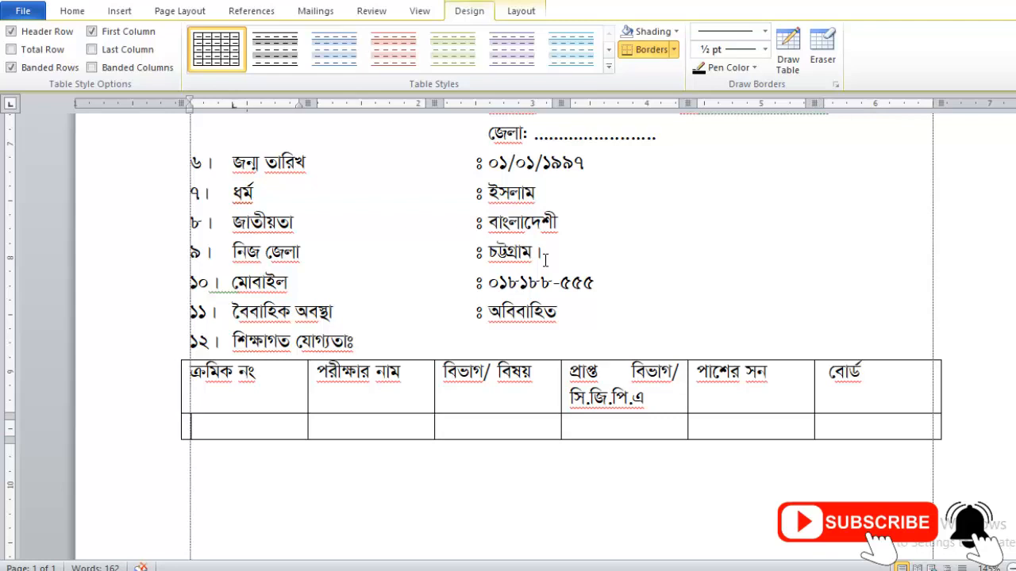
Fill row ০১: এস.এস.সি, বিজ্ঞান, ৩.৬৭, ২০১৪, চট্টগ্রাম, and add the next row.
text(০১।)
key(Tab)
text(এস.এস.সি)
key(Tab)
text(বিজ্ঞান)
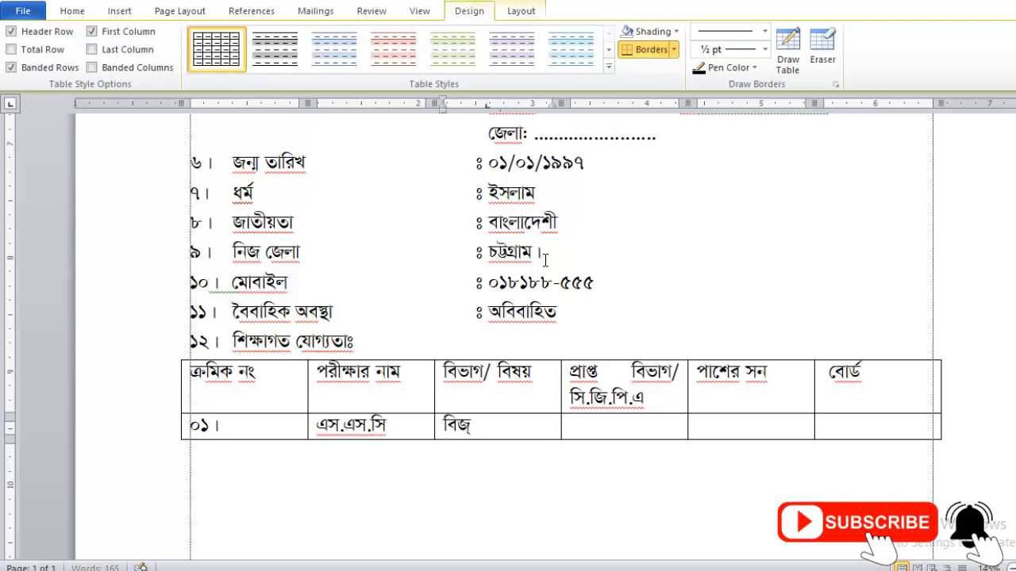
key(Tab)
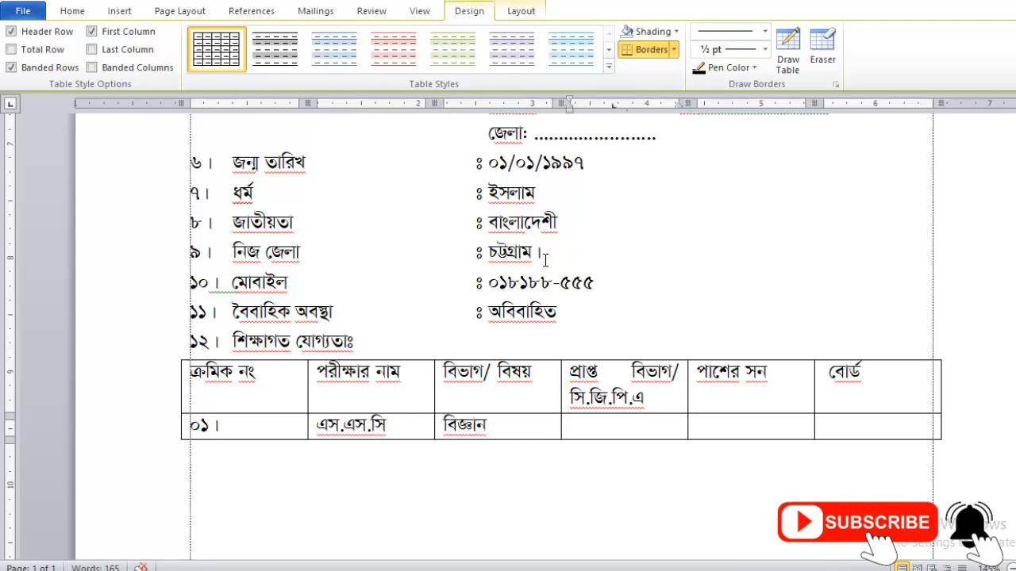
text(৩.৬৭)
key(Tab)
text(২০১৪)
key(Tab)
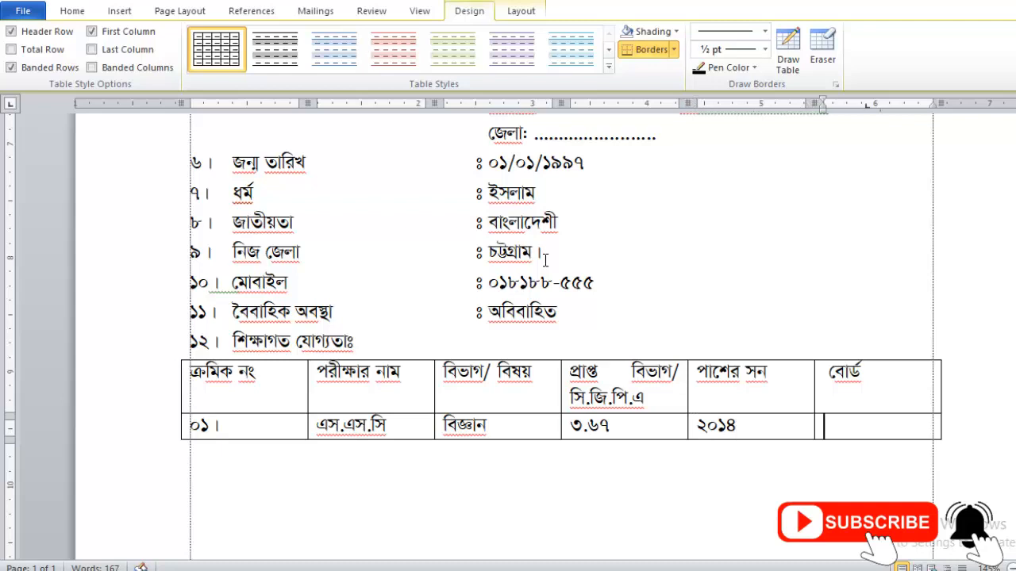
text(চট্টগ্রাম।)
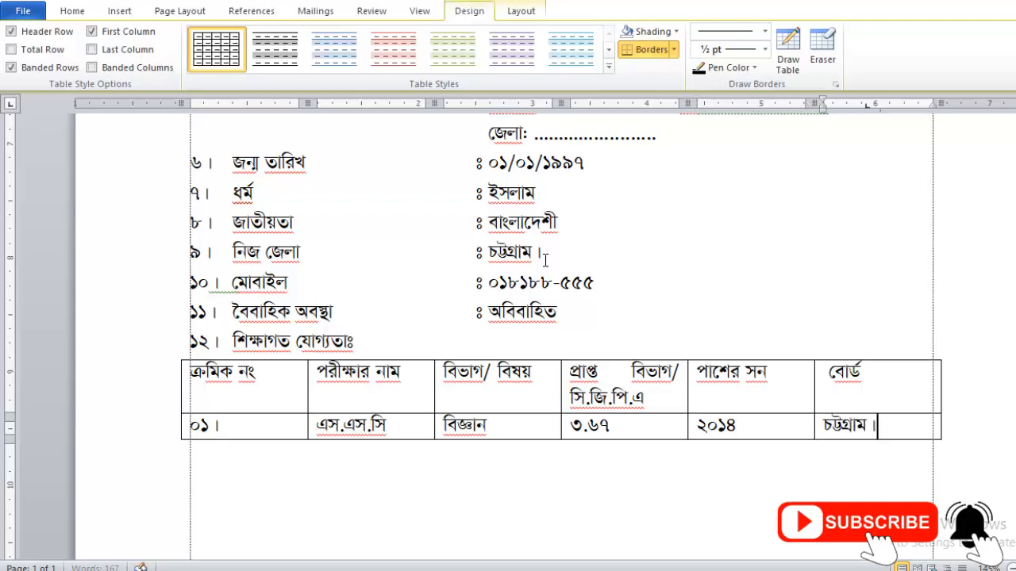
key(BackSpace)
key(Tab)
Fill row ০২: এইচ.এস.সি, বিজ্ঞান, ৩.৯৭, ২০১৬, চট্টগ্রাম, and add the next row.
text(০২।)
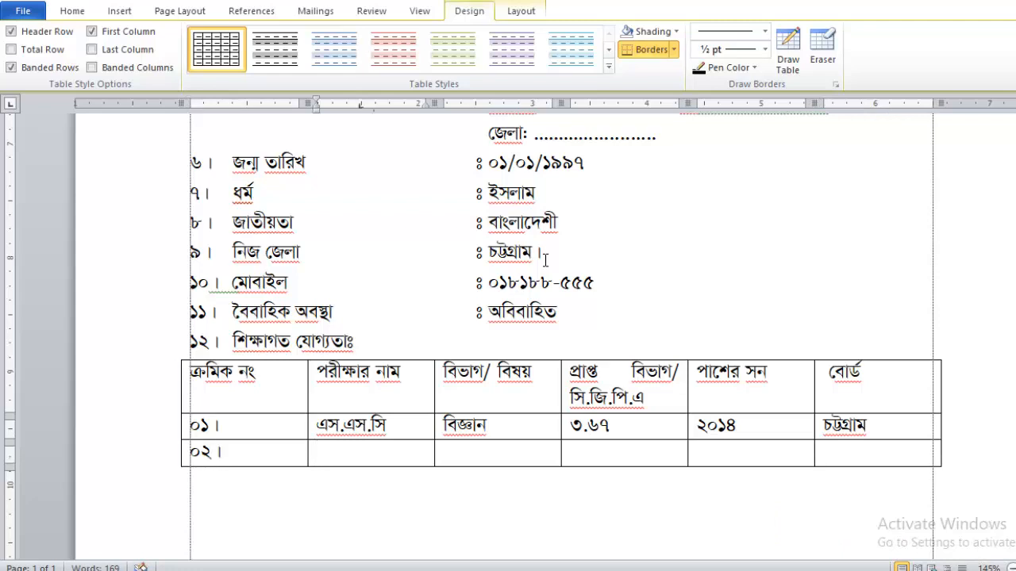
key(Tab)
text(এইচ.এস.সি)
key(Tab)
text(বিজ্ঞান)
key(Tab)
text(৩.৯৭)
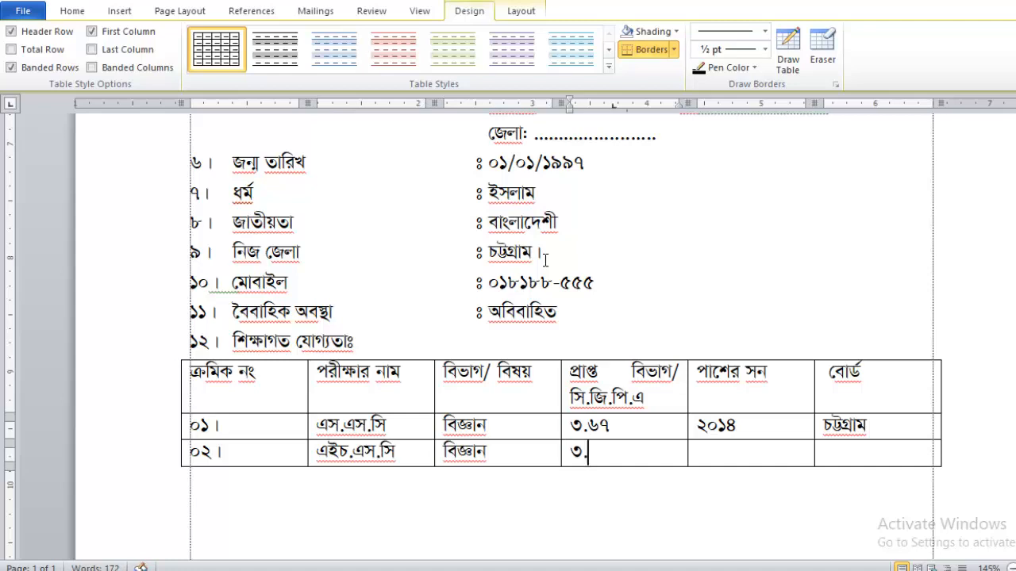
key(Tab)
text(২০১৬)
key(Tab)
text(চট্টগ্রাম)
key(Tab)
Fill row ০৩: বি.এস.সি, রসায়ন, ৩.১৫, ২০২০, জাতীয় বিশ্ববিদ্যালয়.
text(০৩।)
key(Tab)
text(এস.)
key(BackSpace)
text(বি.এস.সি)
key(Tab)
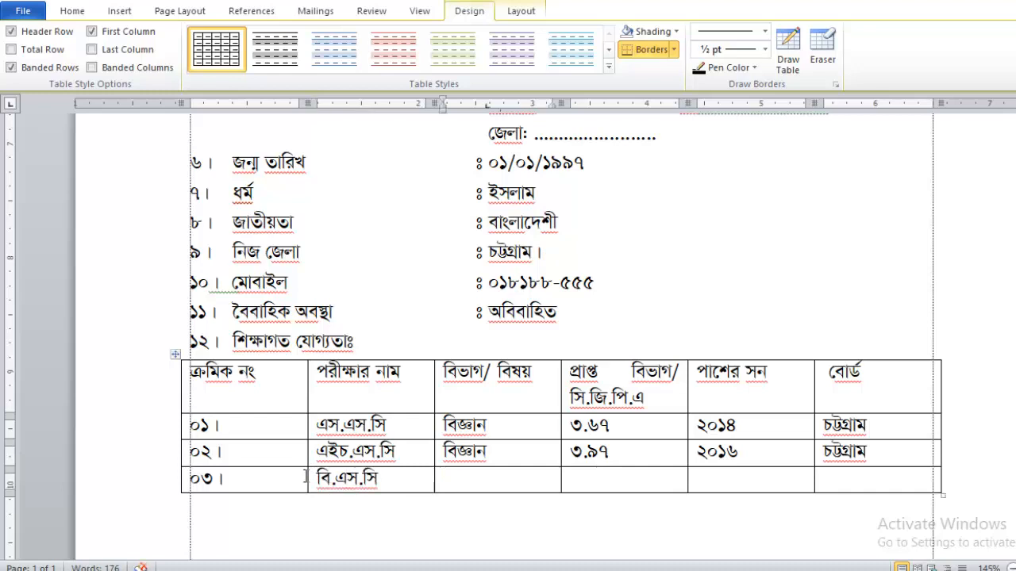
text(রসায়ন	)
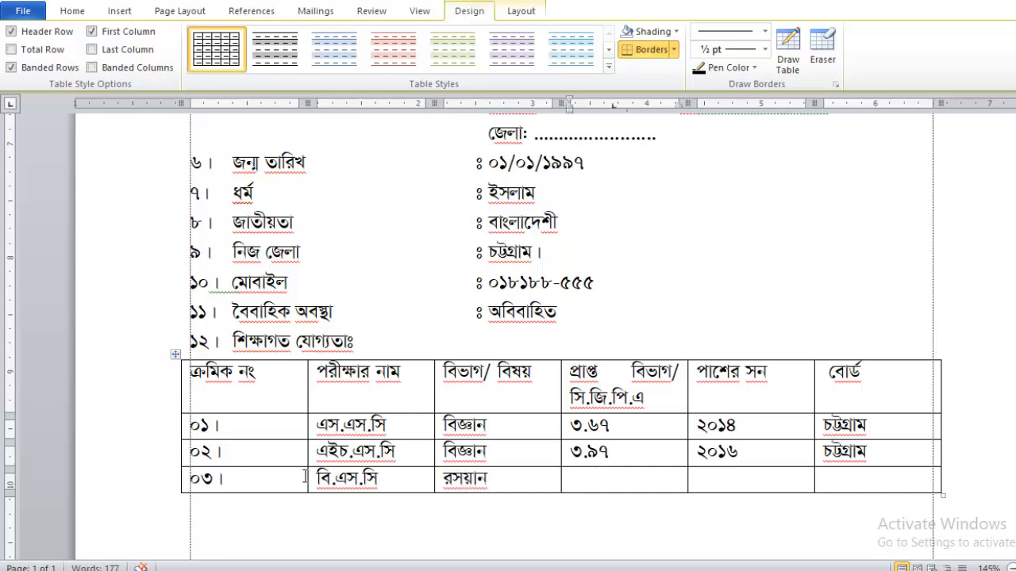
text(৩.১৫	)
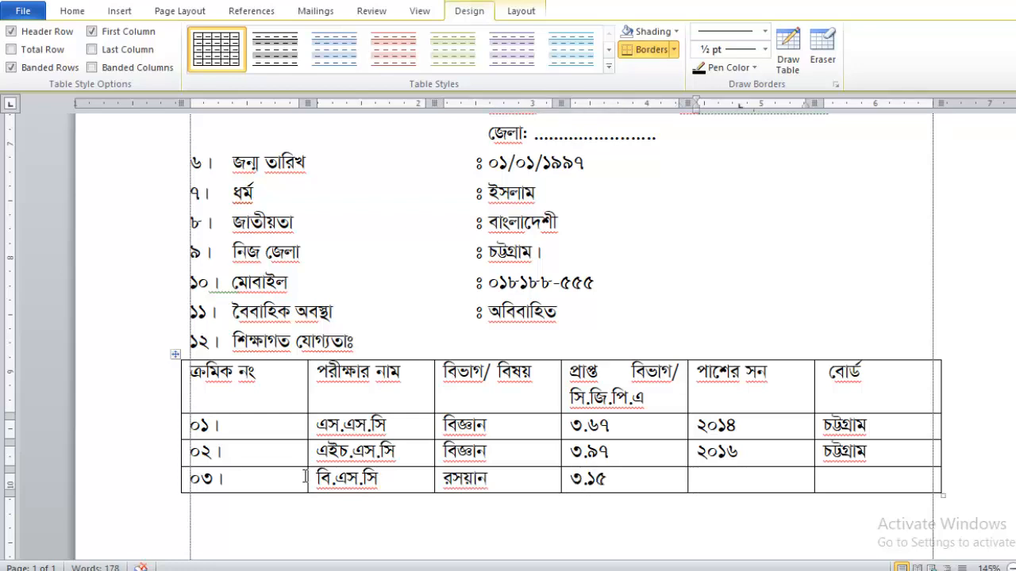
text(২০২০)
key(Tab)
text(জা)
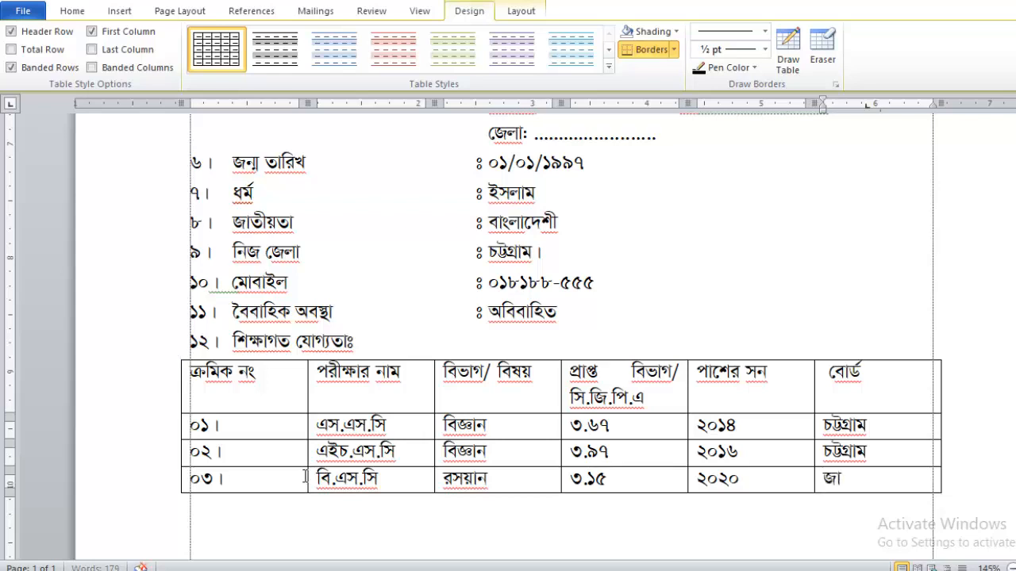
text(তীয় বি)
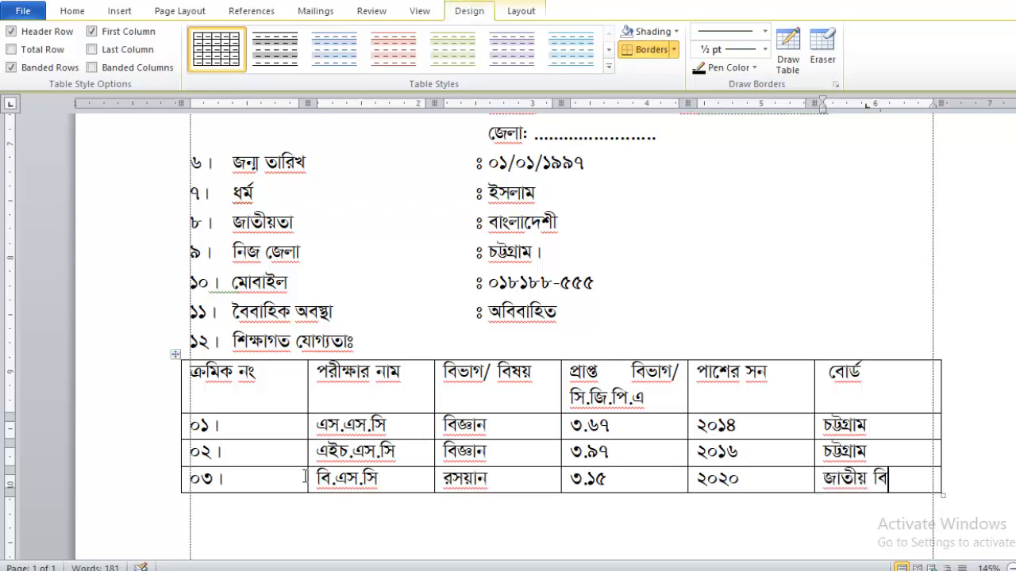
text(শ্ববিদ্যালয়)
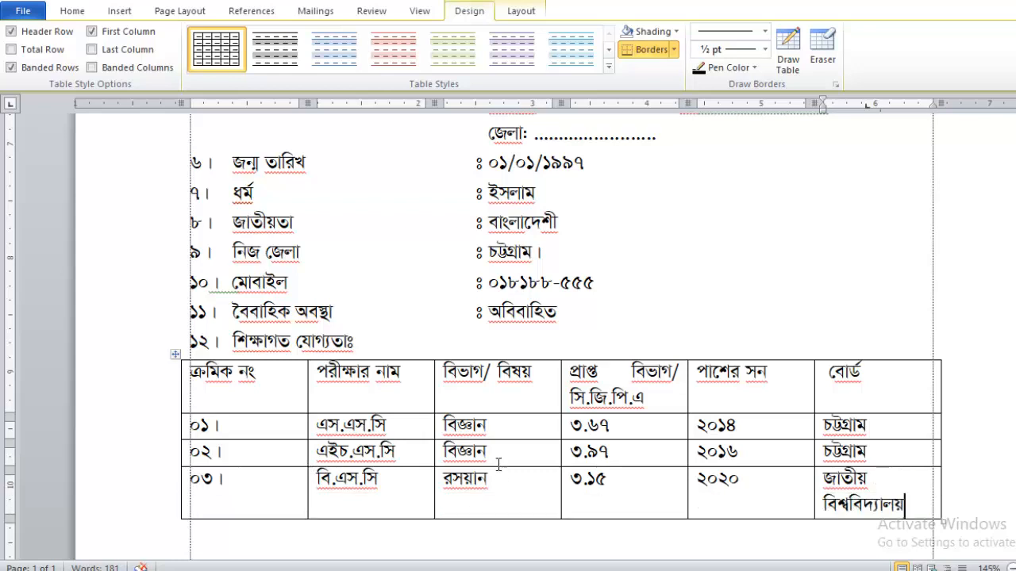
Narrow the first four columns and widen বোর্ড so জাতীয় বিশ্ববিদ্যালয় fits on one line.
click(858, 380)
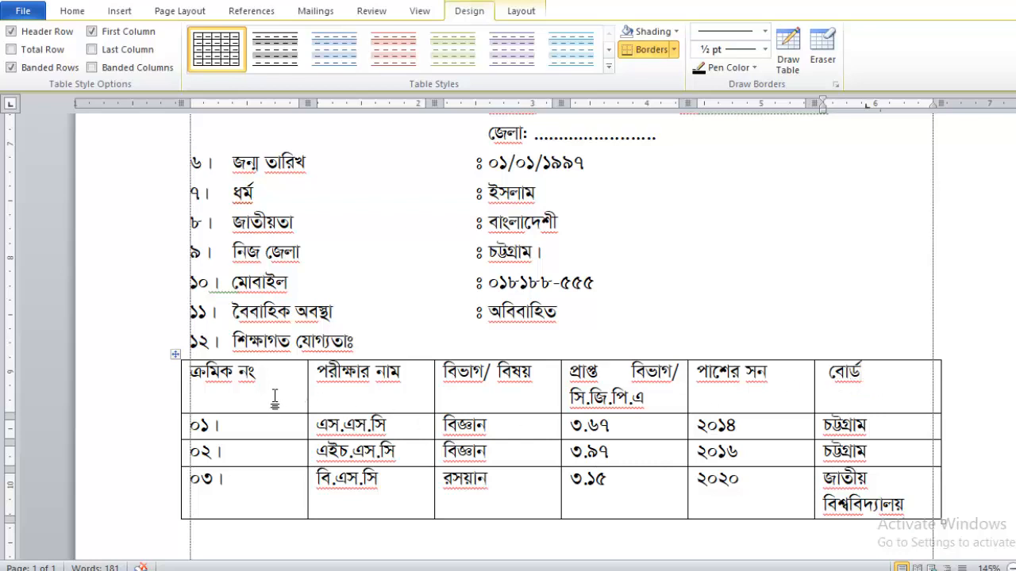
drag(306, 395, 274, 401)
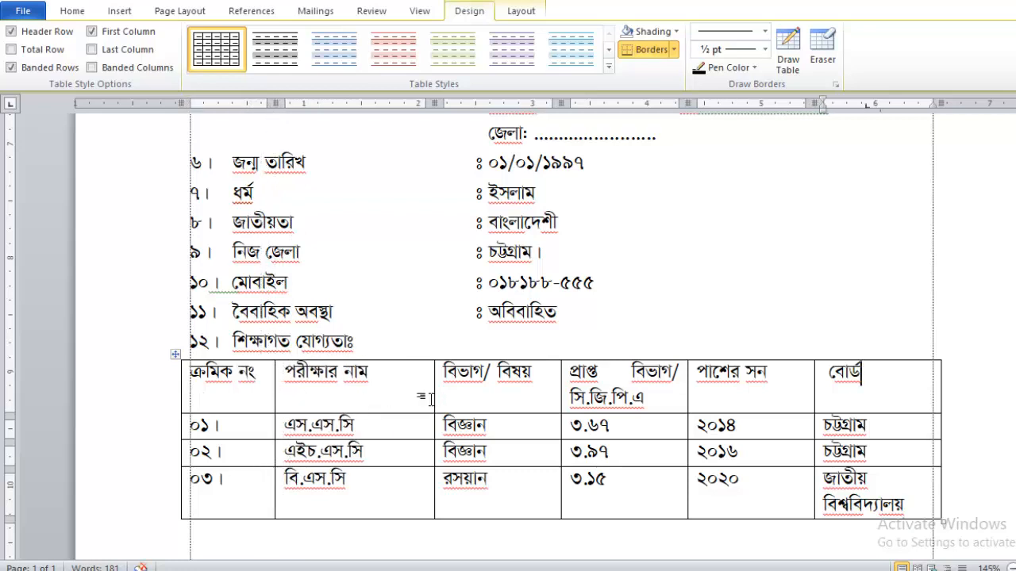
drag(435, 399, 397, 401)
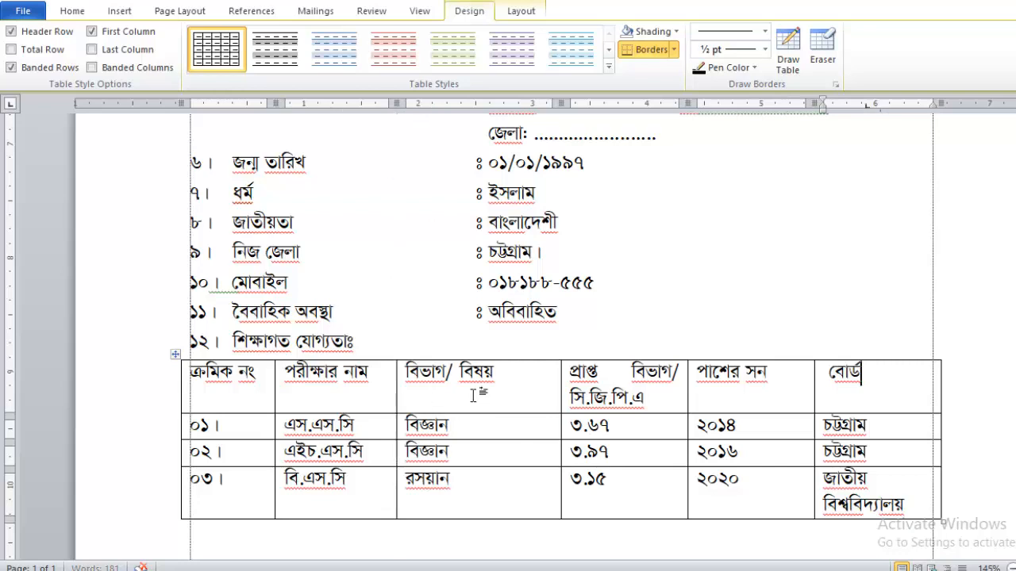
drag(561, 403, 511, 403)
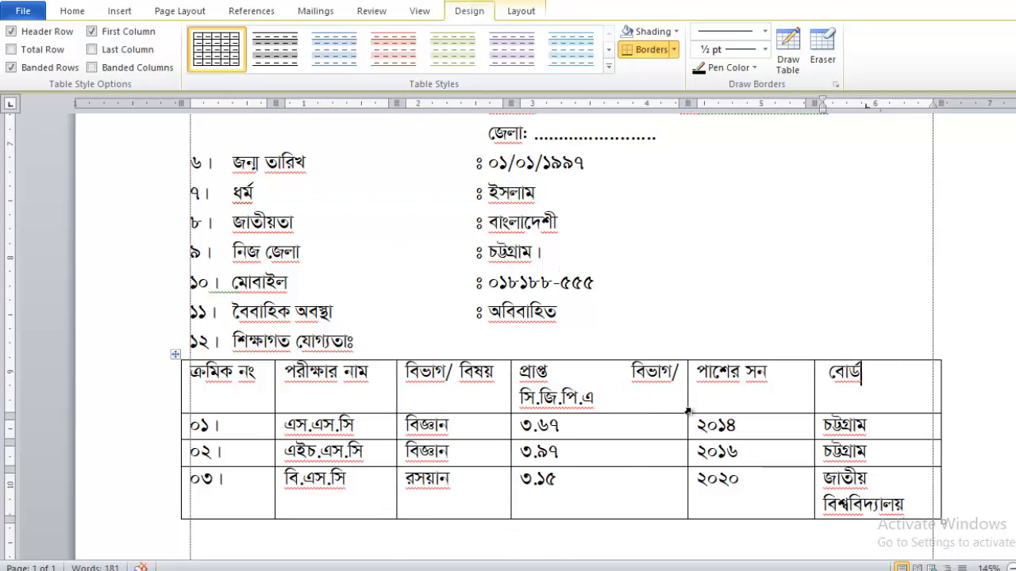
drag(688, 411, 639, 404)
drag(814, 397, 205, 381)
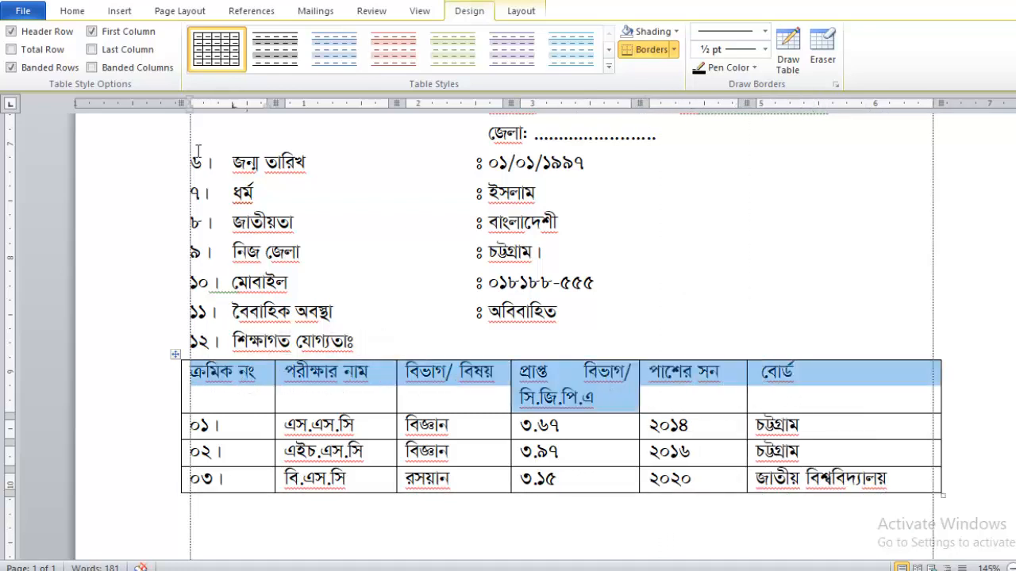
click(69, 10)
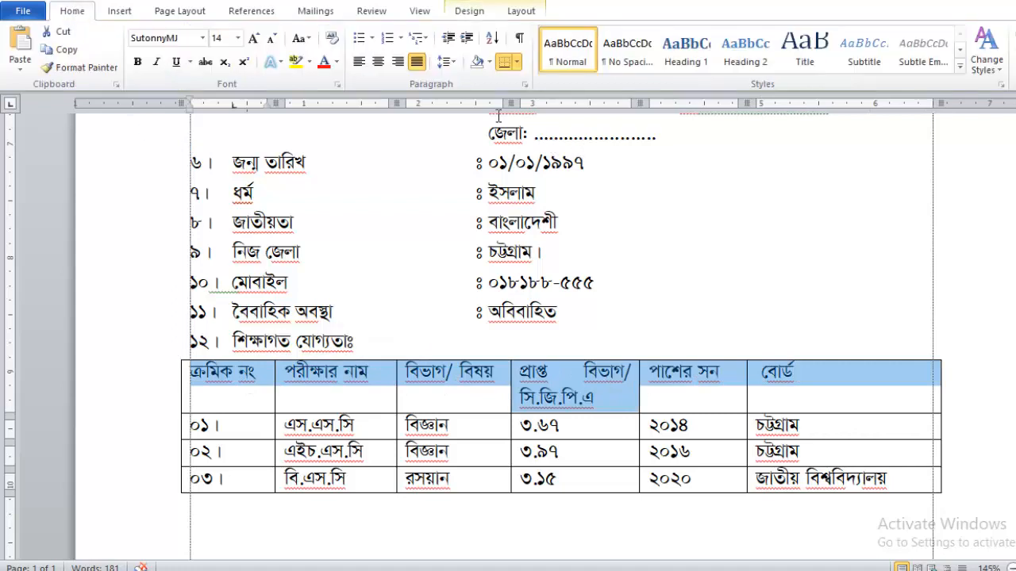
Center and bold the table's header row, then center the three data rows.
click(378, 62)
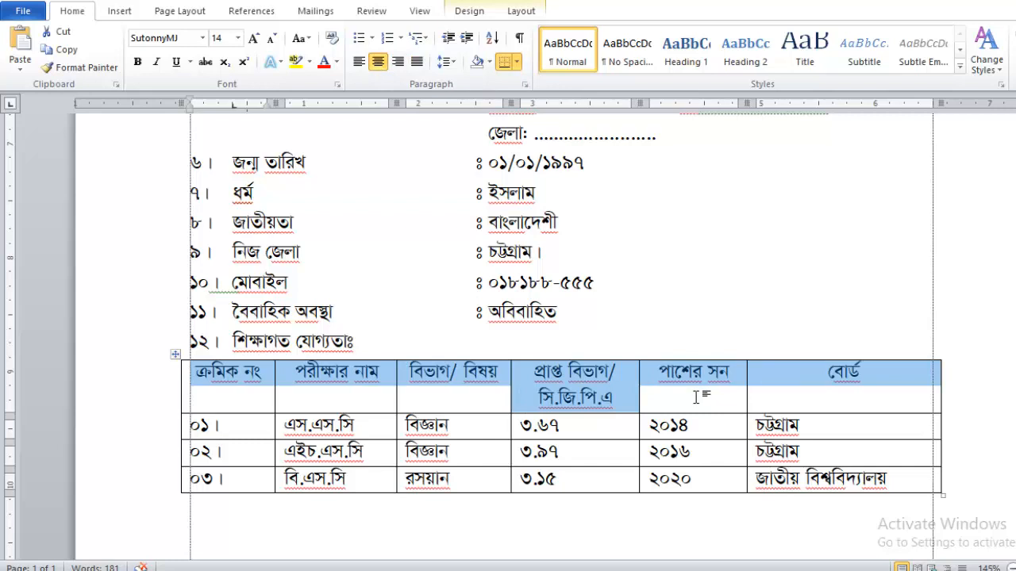
click(138, 62)
drag(818, 488, 240, 440)
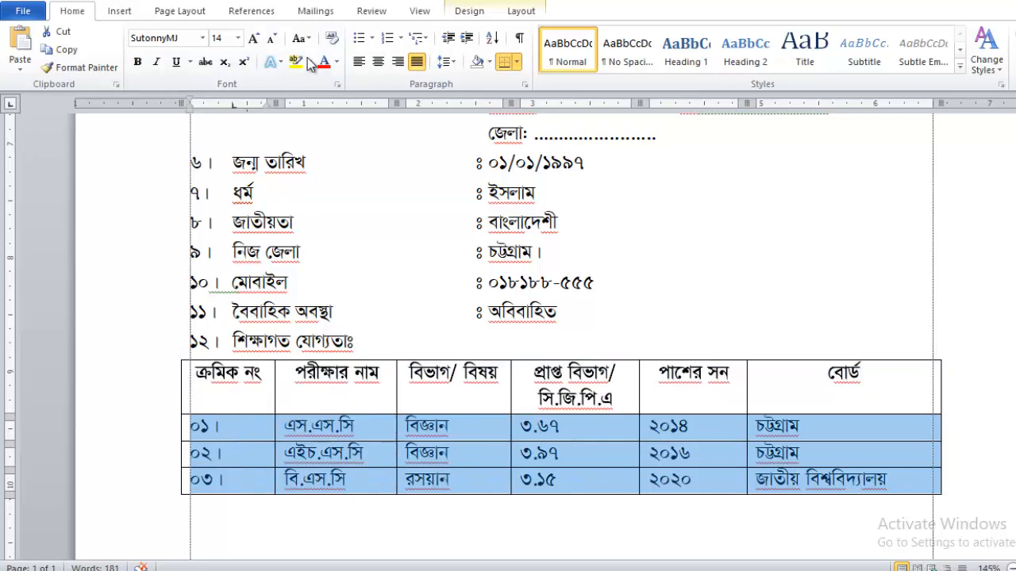
click(378, 62)
click(565, 381)
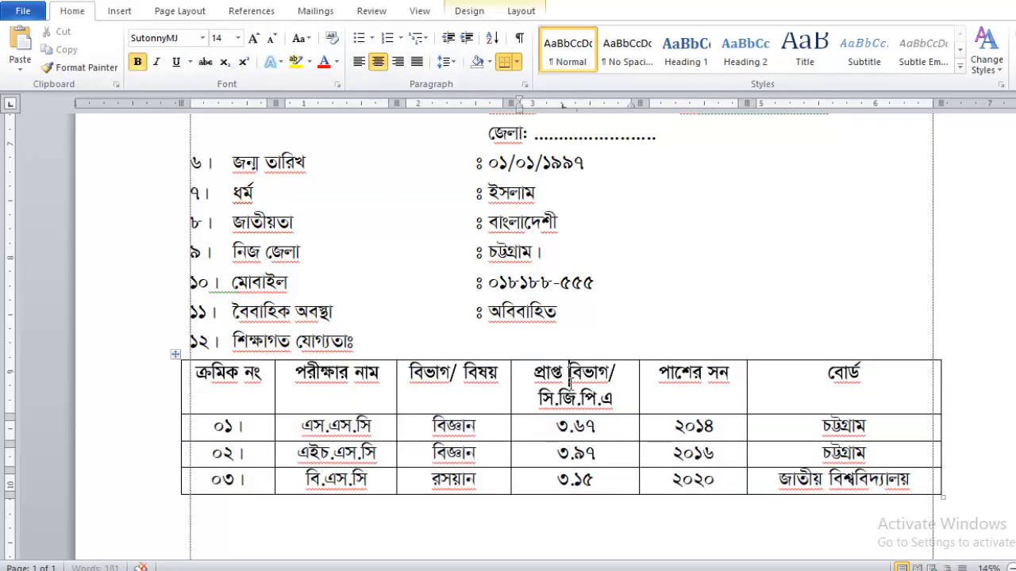
scroll(403, 397, down, 3)
click(333, 349)
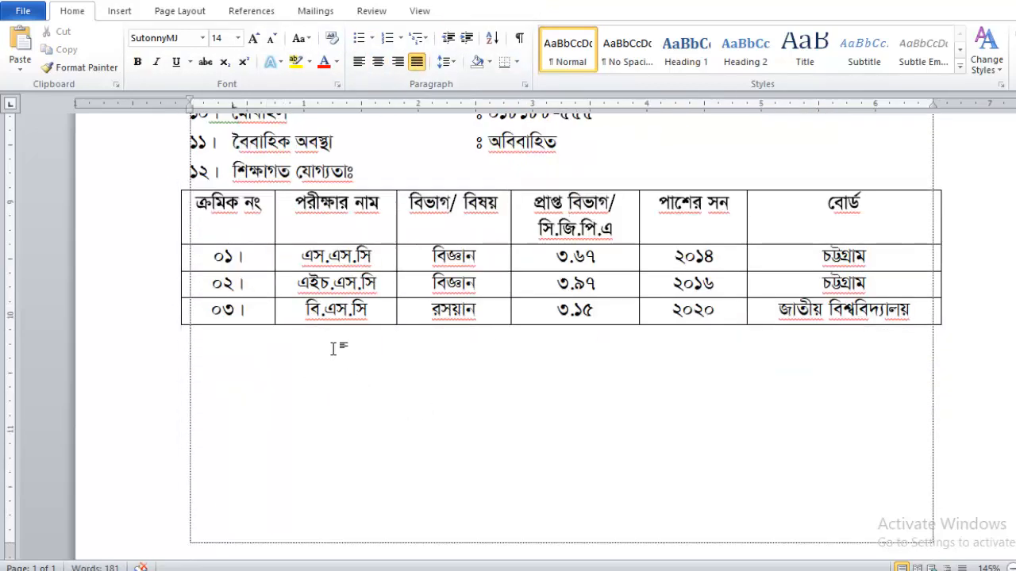
Apply 1.0 line spacing to the whole letter, then place the cursor below the table.
ctrl+scroll(333, 349, down, 5)
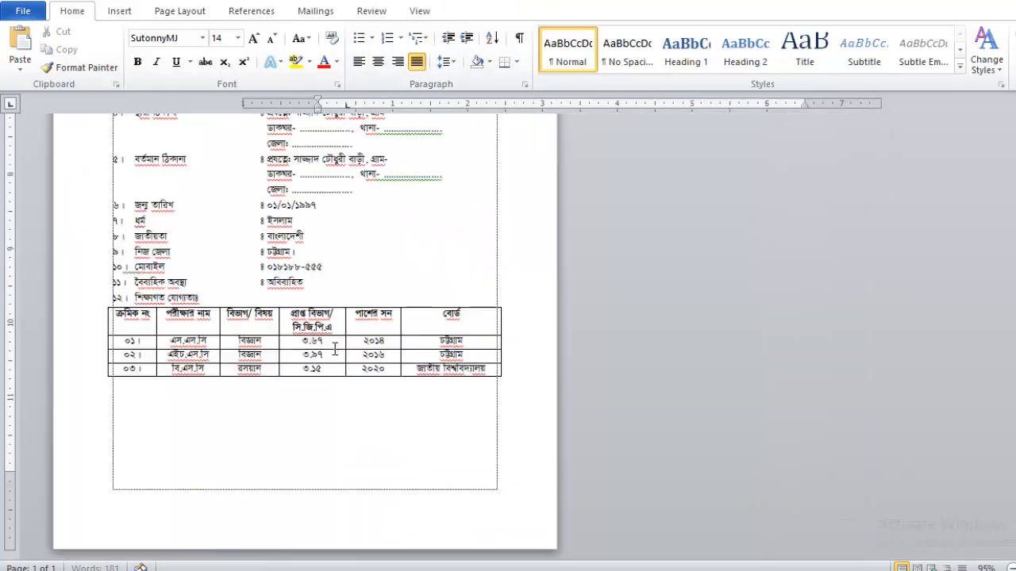
ctrl+scroll(335, 349, down, 2)
scroll(335, 349, up, 10)
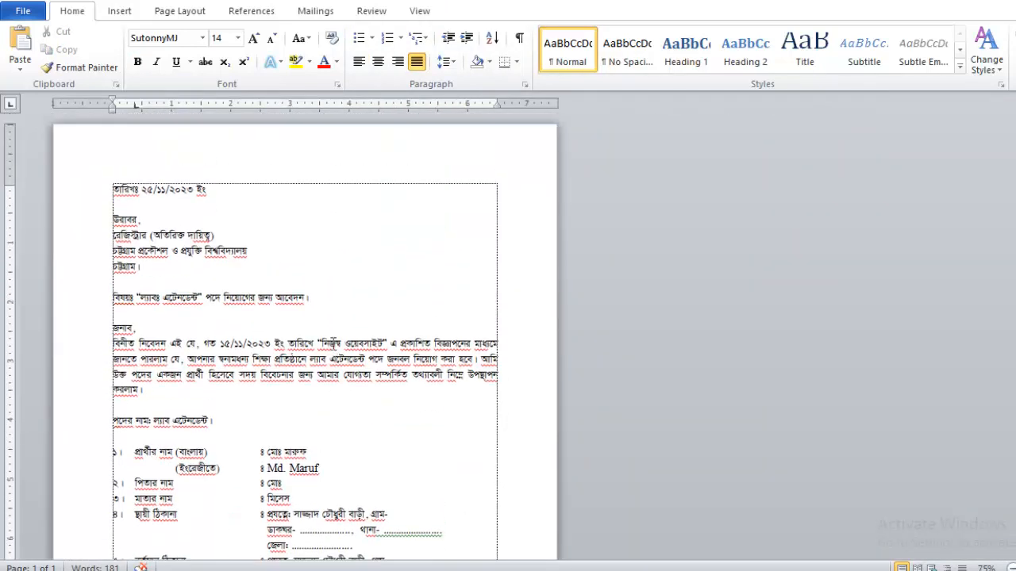
scroll(349, 301, down, 8)
scroll(381, 301, up, 9)
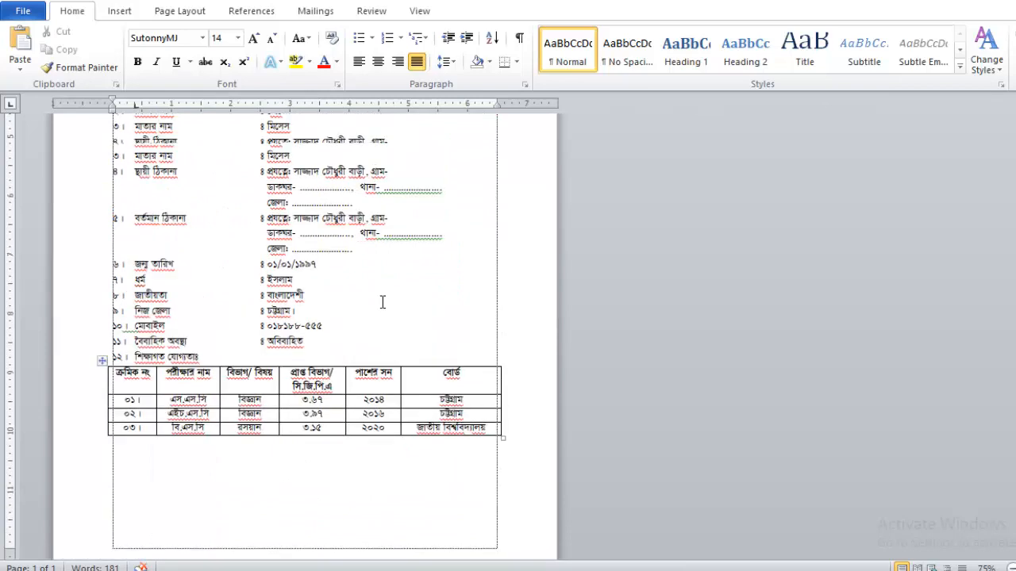
scroll(380, 295, up, 1)
key(ctrl+a)
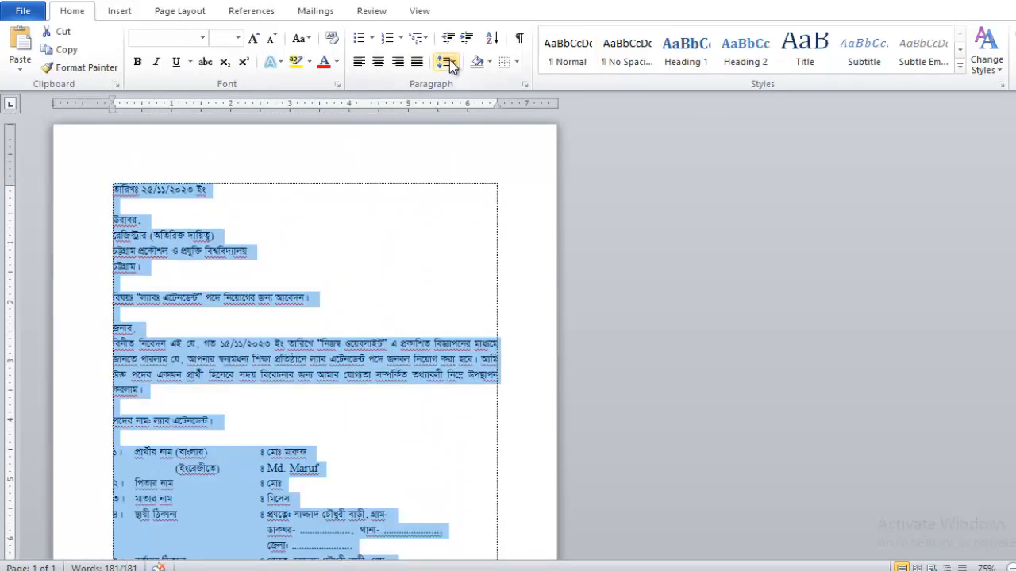
click(446, 62)
click(466, 84)
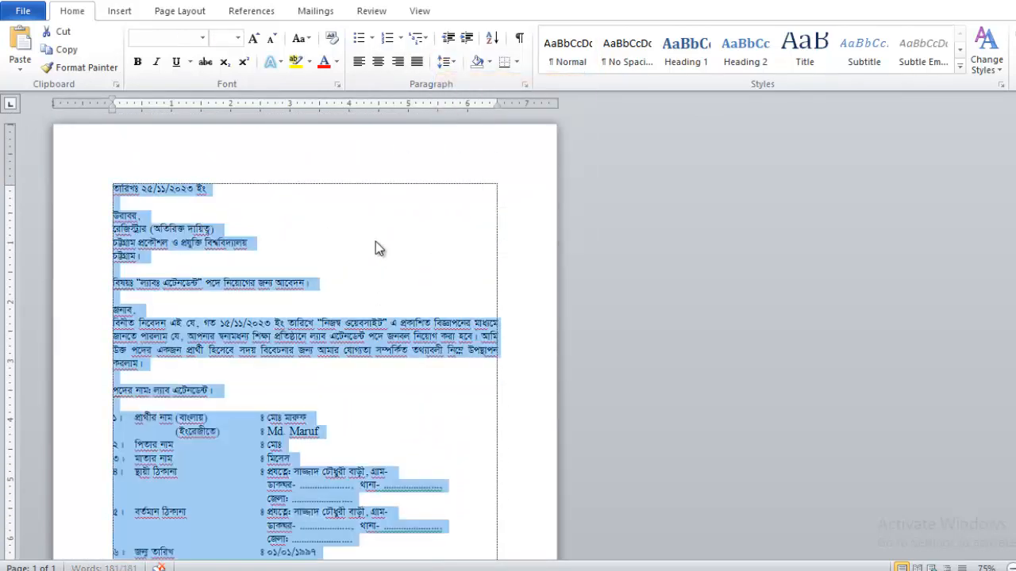
click(265, 289)
ctrl+scroll(290, 286, up, 1)
ctrl+scroll(290, 287, up, 4)
scroll(353, 278, down, 10)
click(323, 260)
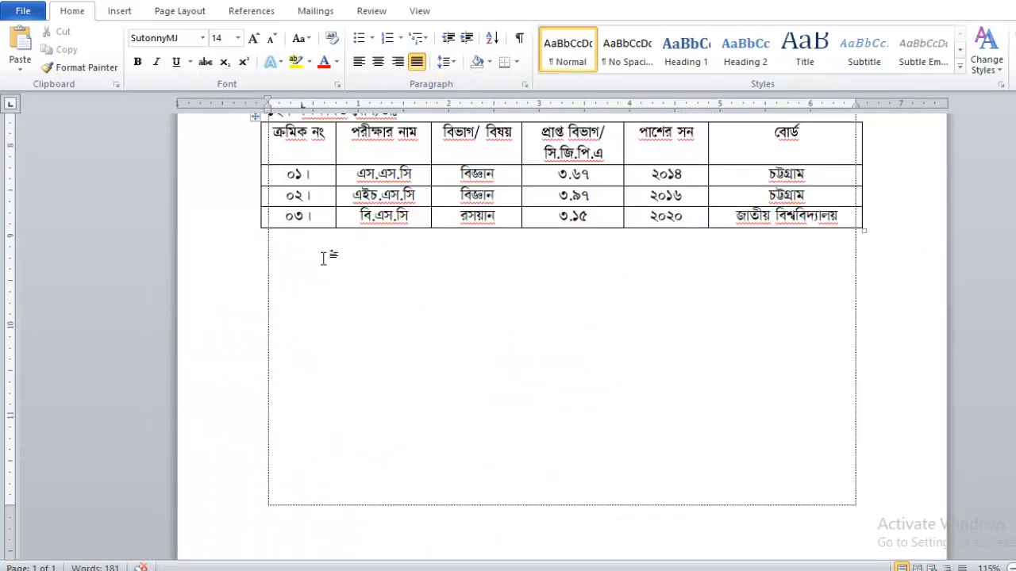
scroll(324, 260, up, 1)
scroll(324, 260, down, 1)
Add item ১৩ অভিজ্ঞতা with a Tab-aligned colon and a dotted blank.
text(13|)
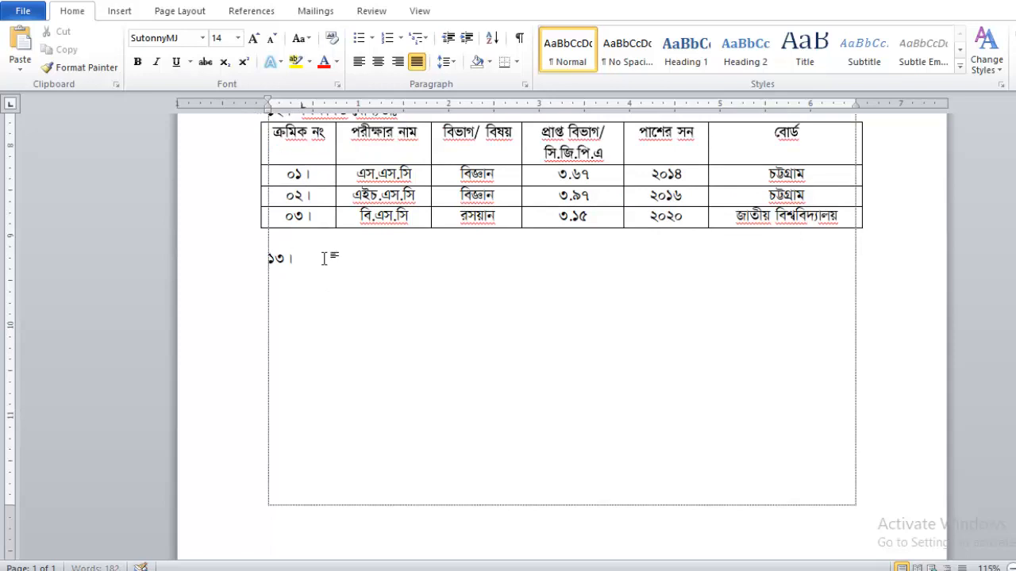
text(অভিজ্ঞতা)
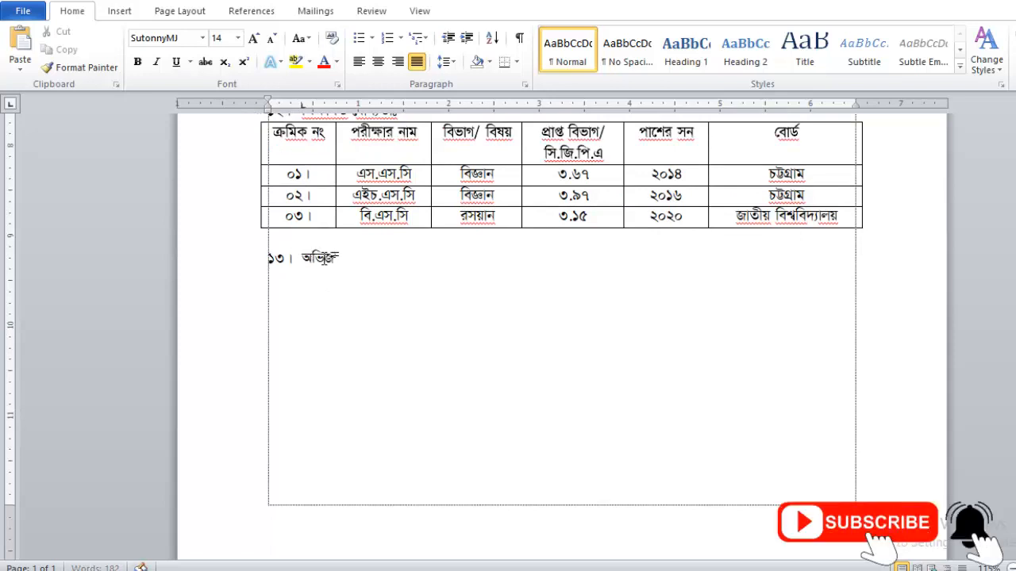
key(Tab)
key(Tab)
key(Tab)
text(:)
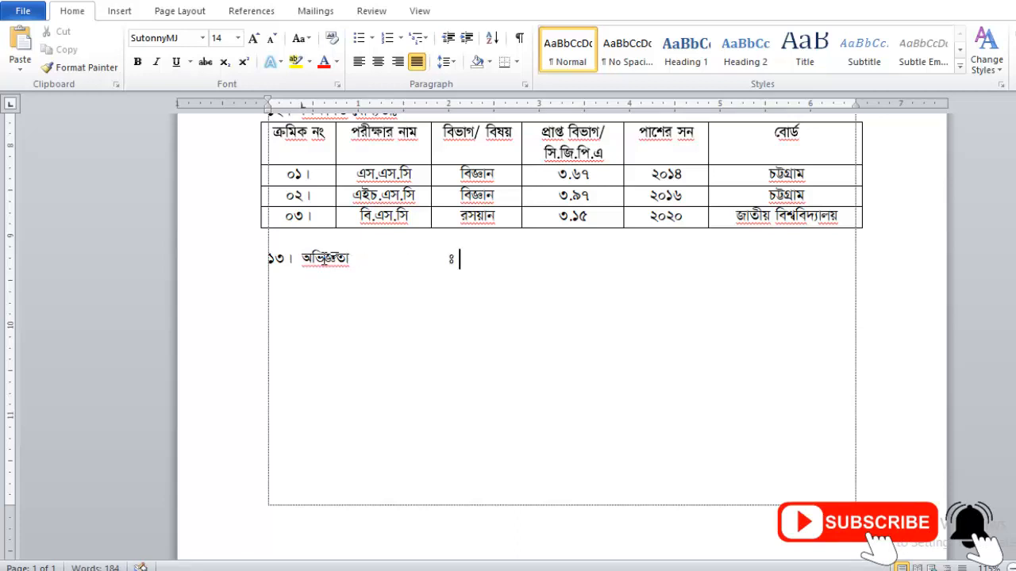
text( ...)
key(BackSpace)
key(BackSpace)
text(...........)
Add item ১৪ ট্রেনিং সার্টিফিকেট and line up its colon with item ১৩'s.
key(Return)
text(১৪। ট্রেনি)
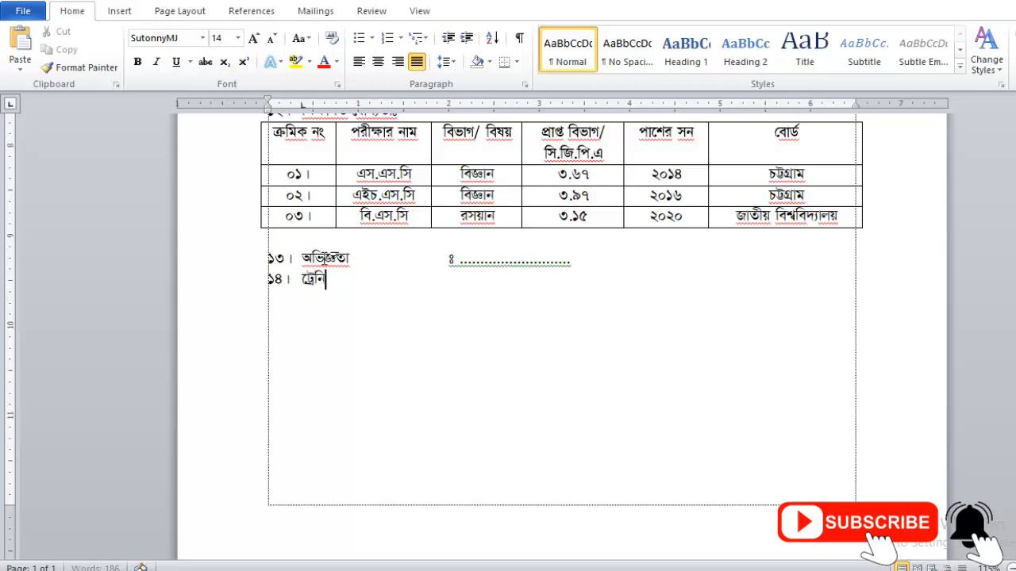
text(ং সার্টিফিটিকে)
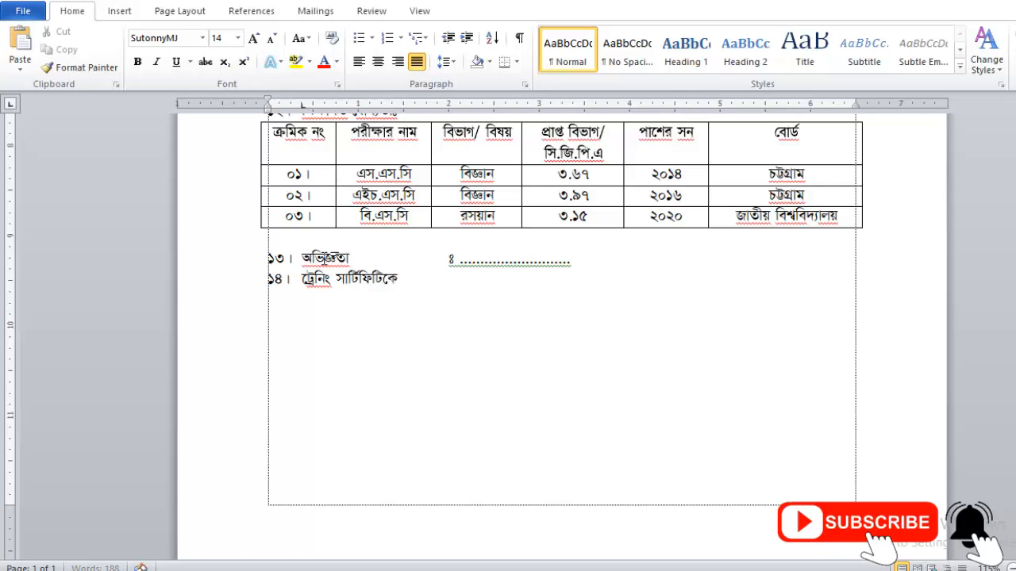
text(কট)
key(Left)
key(Tab)
scroll(295, 263, up, 2)
scroll(295, 263, up, 3)
scroll(492, 248, down, 3)
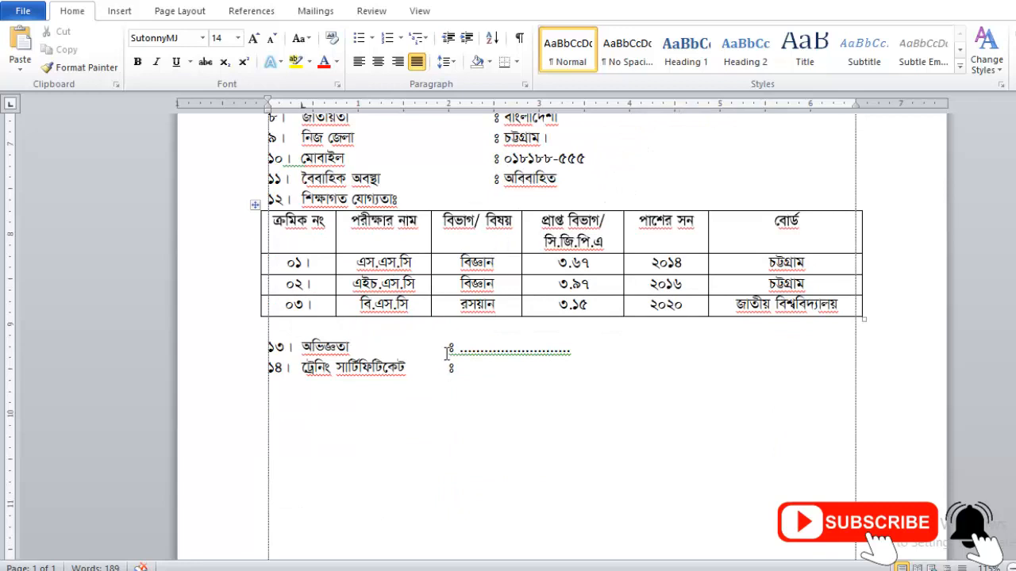
click(450, 346)
key(Tab)
key(Tab)
key(BackSpace)
key(Tab)
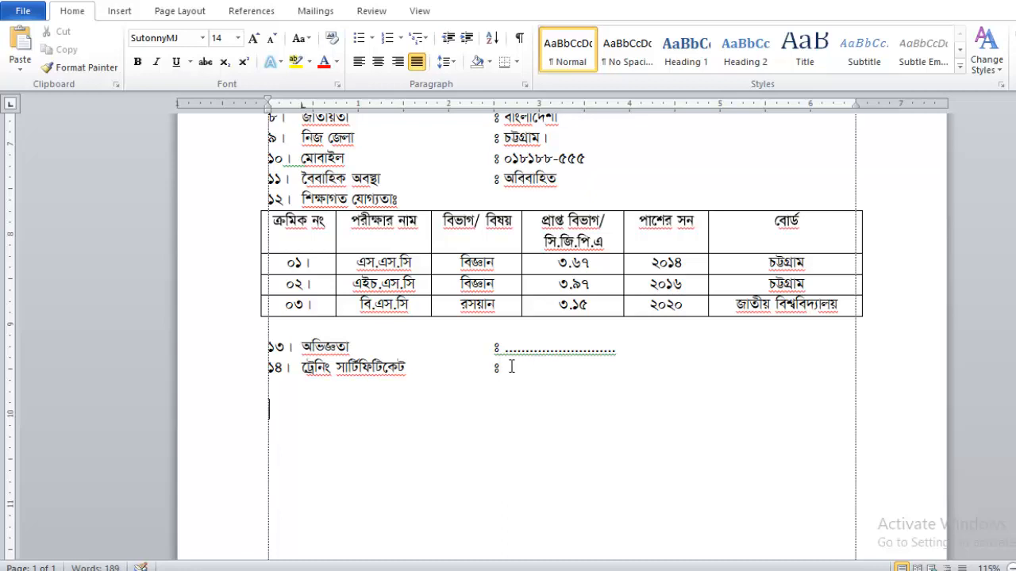
Start a new closing paragraph below item ১৪ with অ.
key(Return)
key(Return)
text(অতএব,)
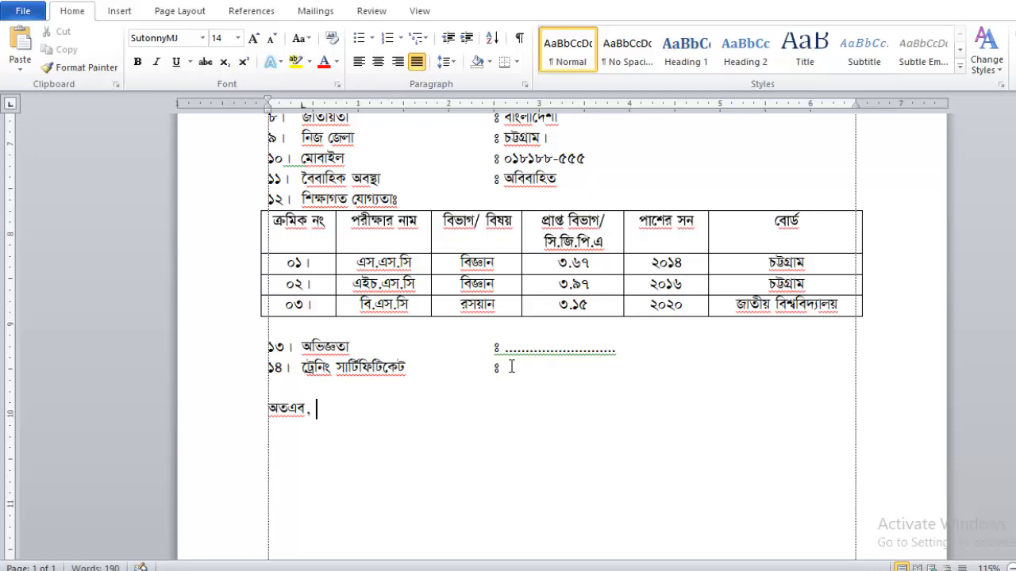
ctrl+scroll(511, 367, up, 3)
Type the appointment-request paragraph ending 'দায়িত্ব পালন করিতে চেষ্টা করবো।', correcting typos along the way.
text(তএব, মহোদদয়ের নিকট আকুল আবেদন এই যে, উল্লে)
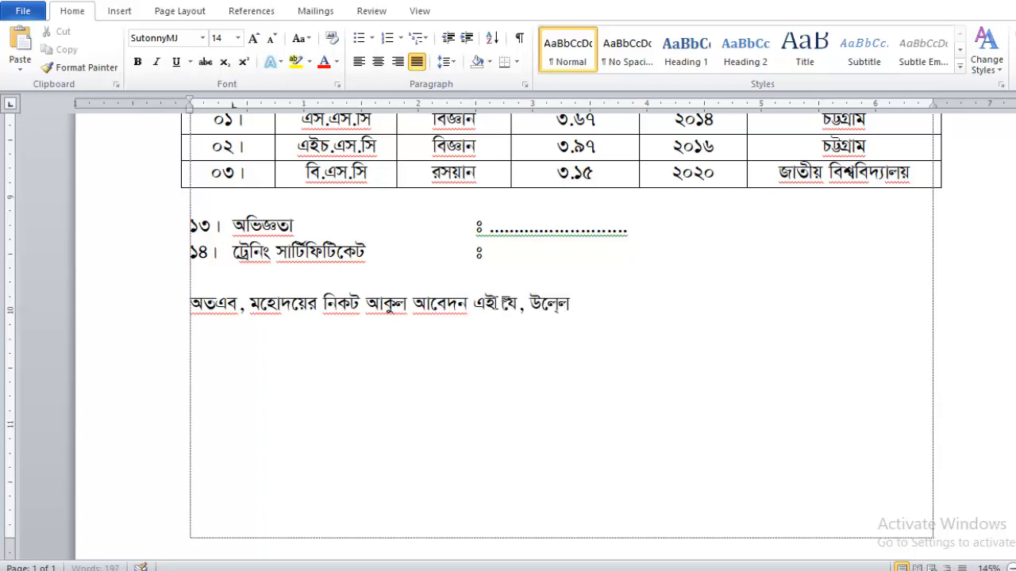
text(খিত যোগ্যতার )
text(আলোকে)
text( অ)
text(নুগ্রহ পূর্বক)
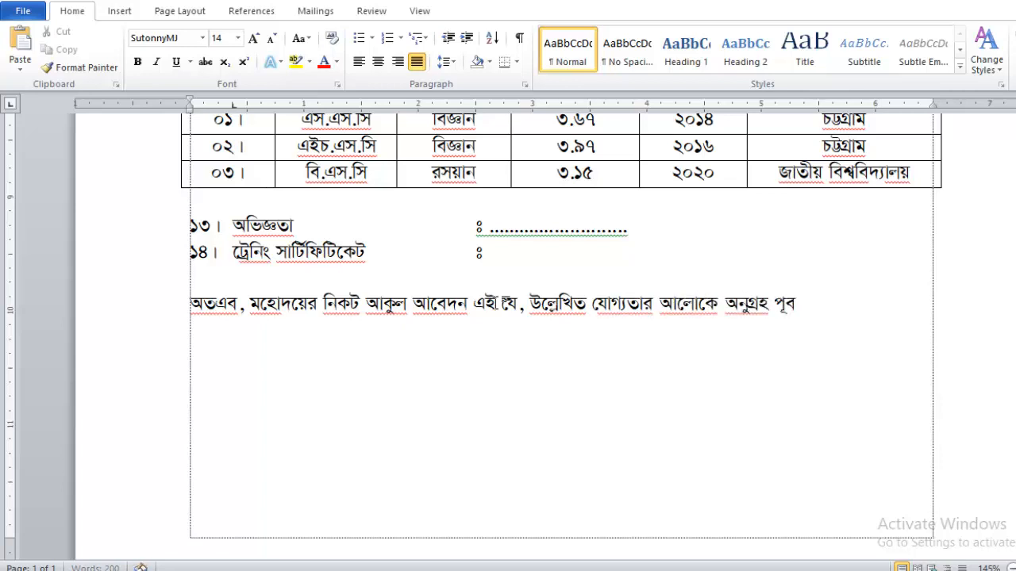
text( আমা)
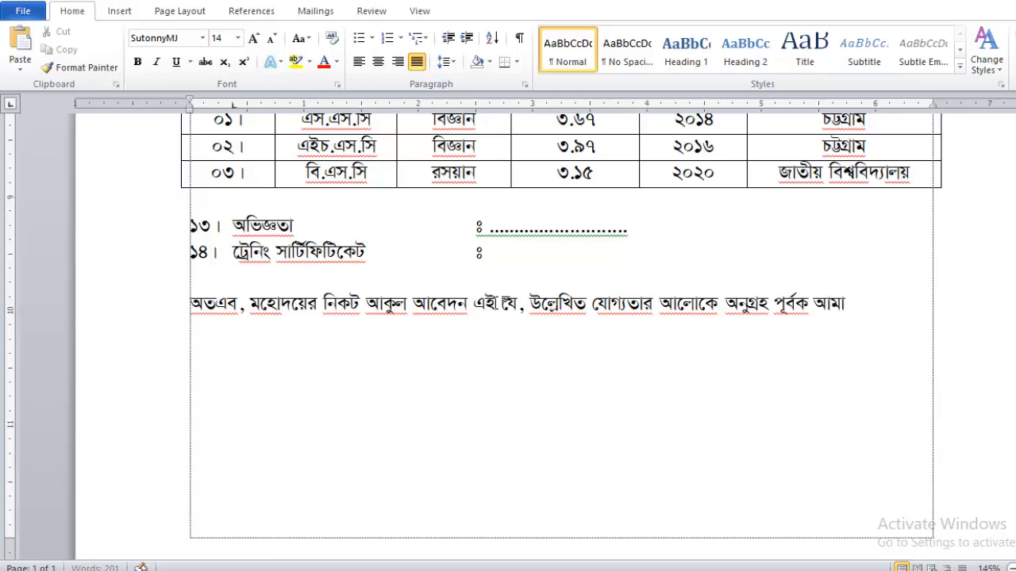
text(কে উক্ত পদে)
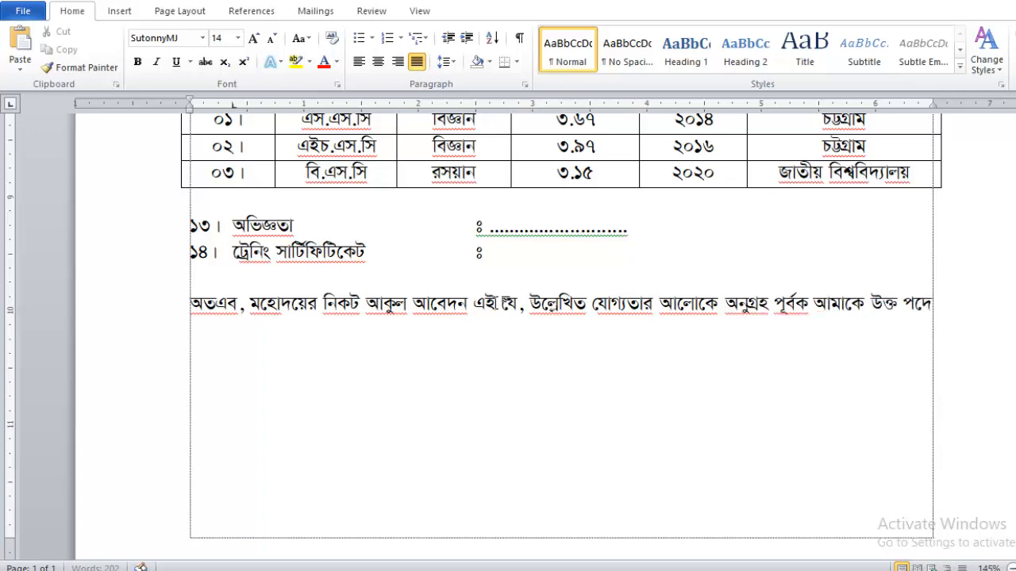
text( নিয়োগ দান)
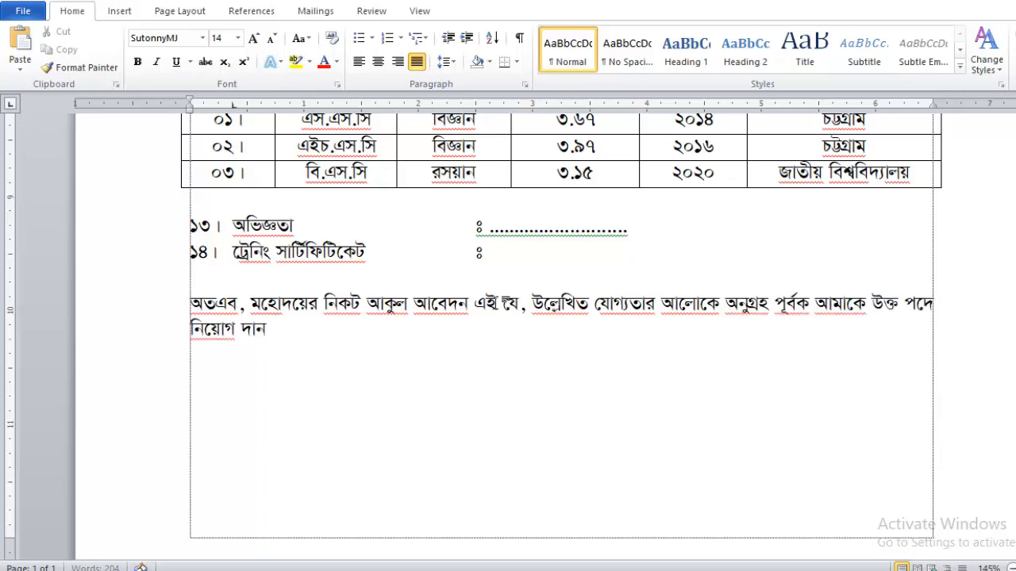
text( করিলে, আপনার কাছে চিরকৃতজ্ঞ থাকিব। এবং সততা, নিষ্ঠা ও আ)
key(BackSpace)
key(BackSpace)
text(ন্তরিক)
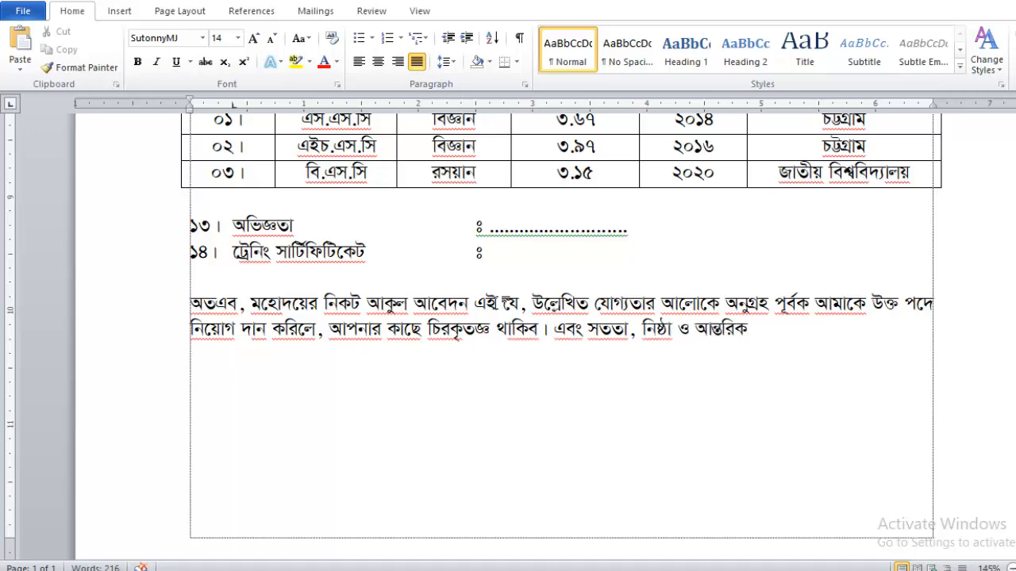
text(তার সাথে)
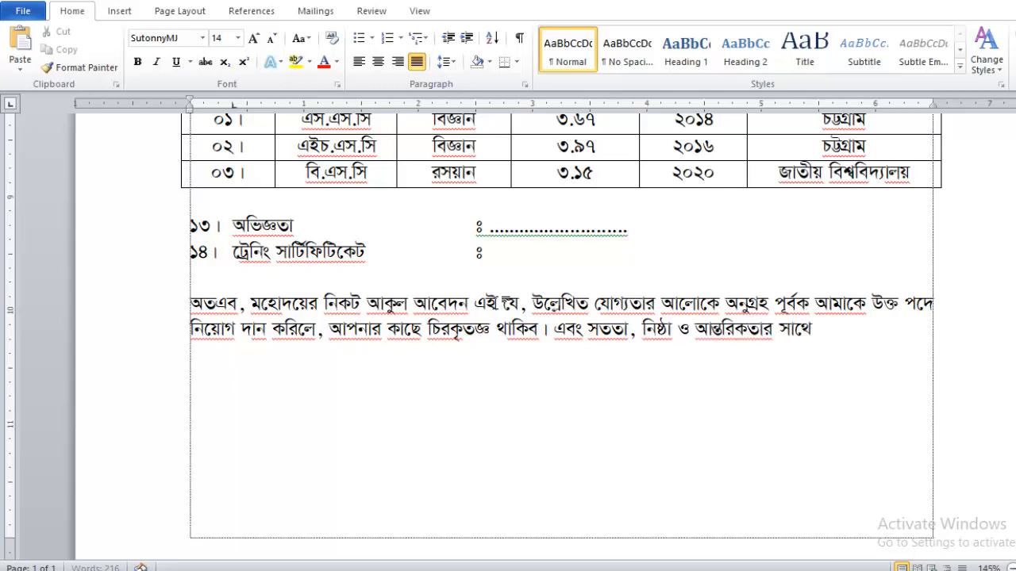
text( অপির্ত দ)
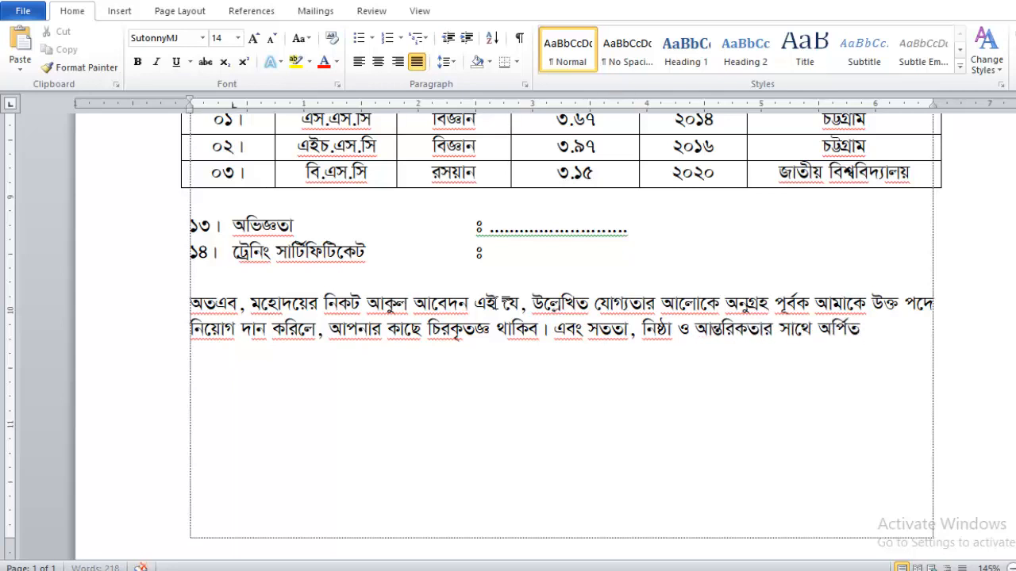
text(য়িত্ব)
key(BackSpace)
key(BackSpace)
text(ায়িত্ব পালন করি)
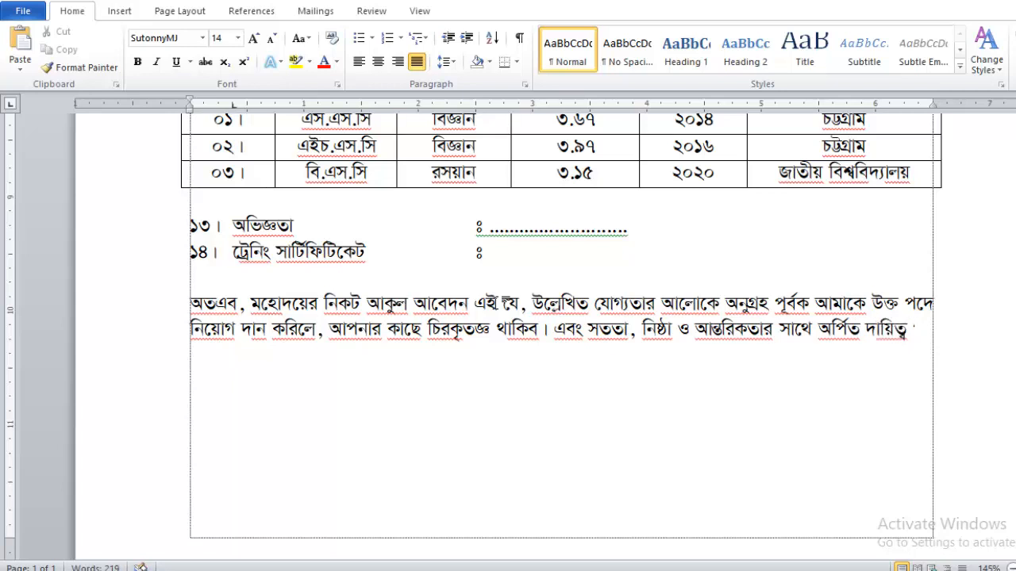
text(তে)
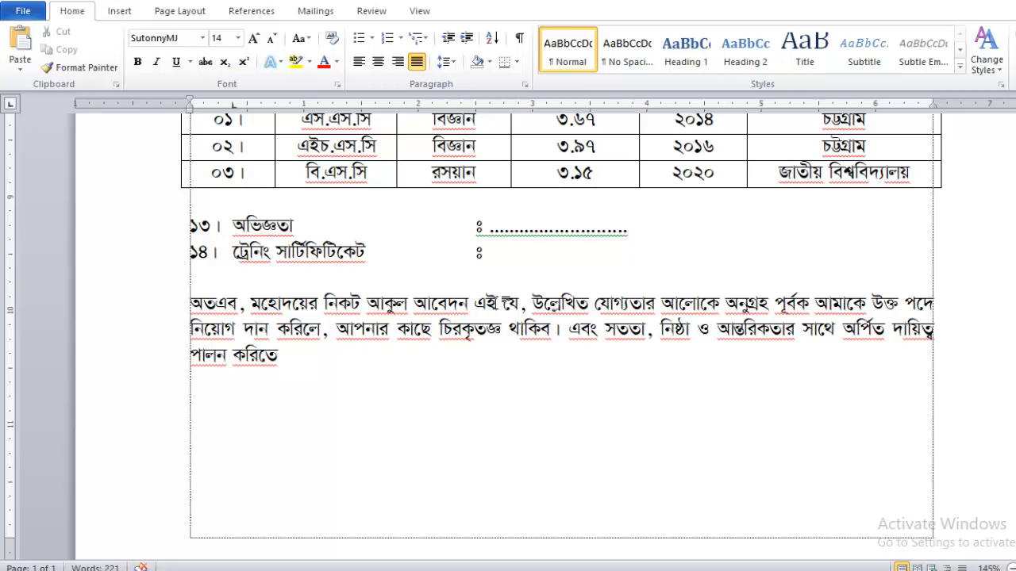
text(চেষ্টা ক)
text(করে)
key(BackSpace)
key(BackSpace)
text(রা।)
key(Return)
key(Return)
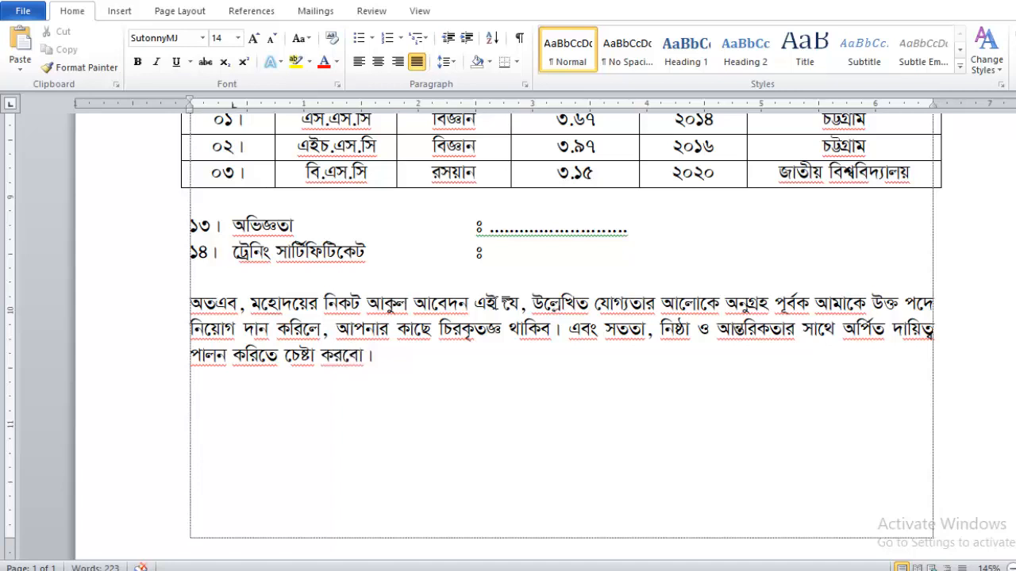
Type the closing নিবেদক, with the applicant's name in parentheses on the line below.
text(নিবেদক,)
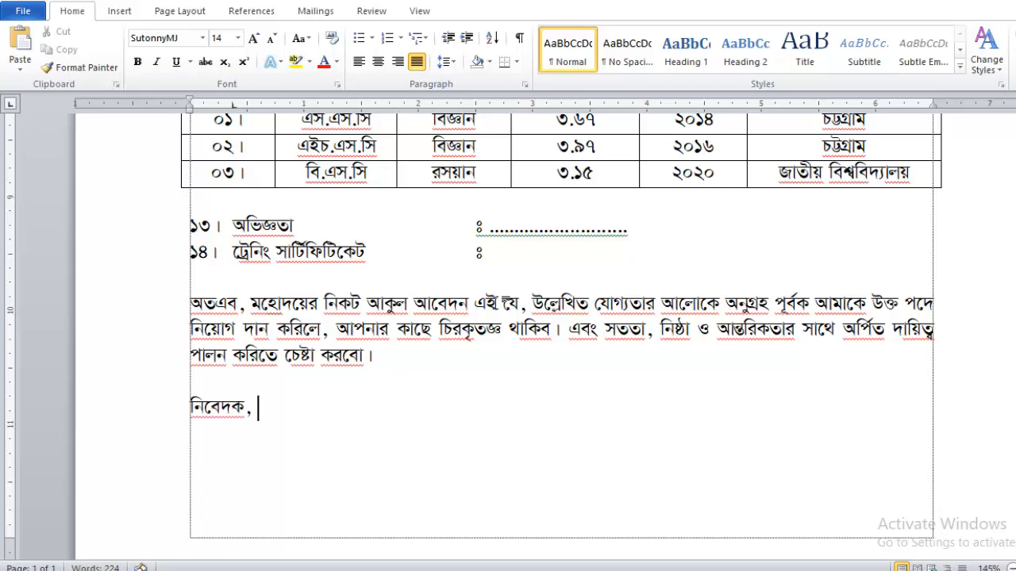
key(Return)
key(Return)
text((মো)
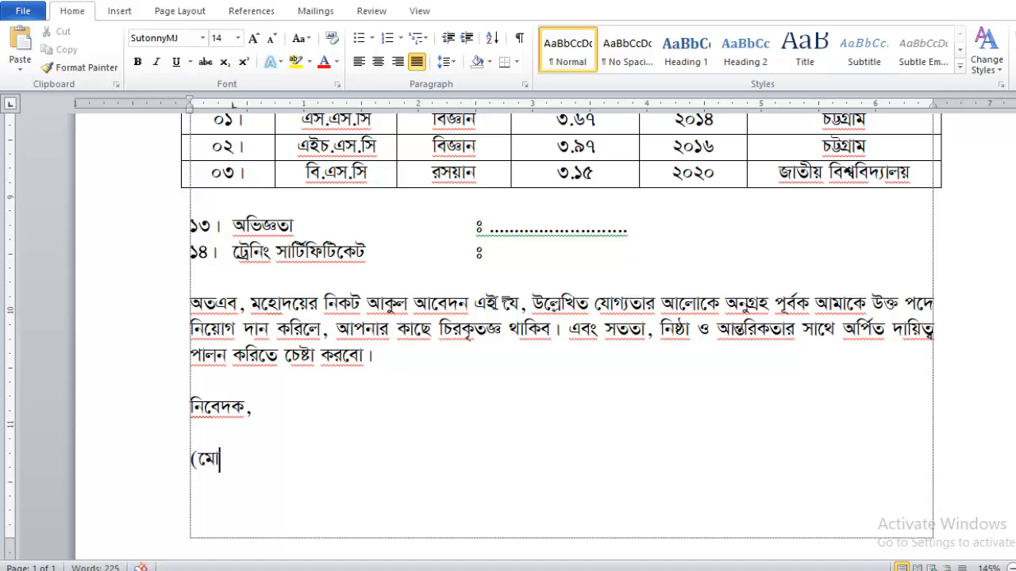
text(ঃ ম)
text(ফ))
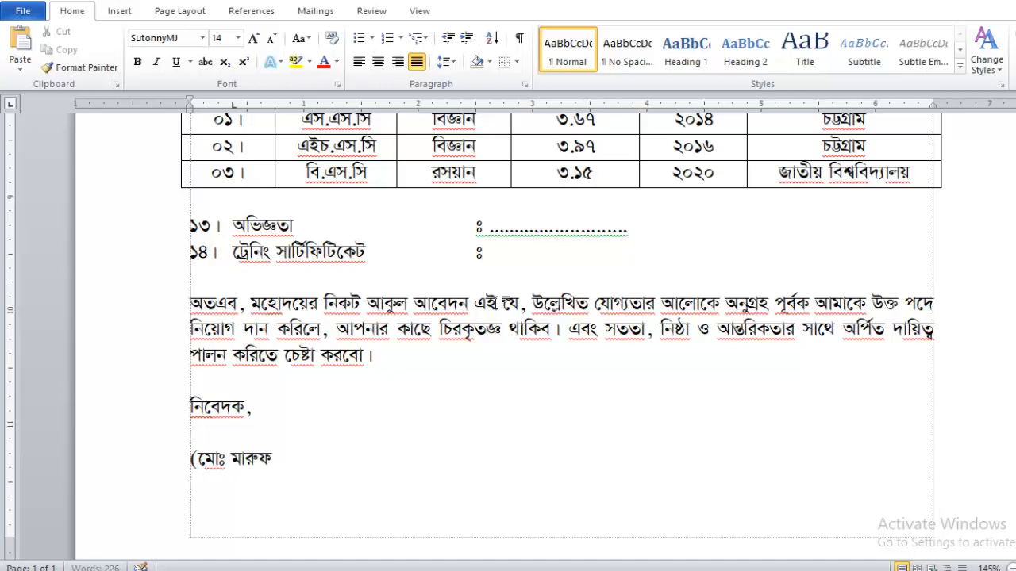
Add the সংযুক্তিঃ enclosures heading on a new line under the signature.
key(Return)
key(Return)
text(সংযুক্তিঃ)
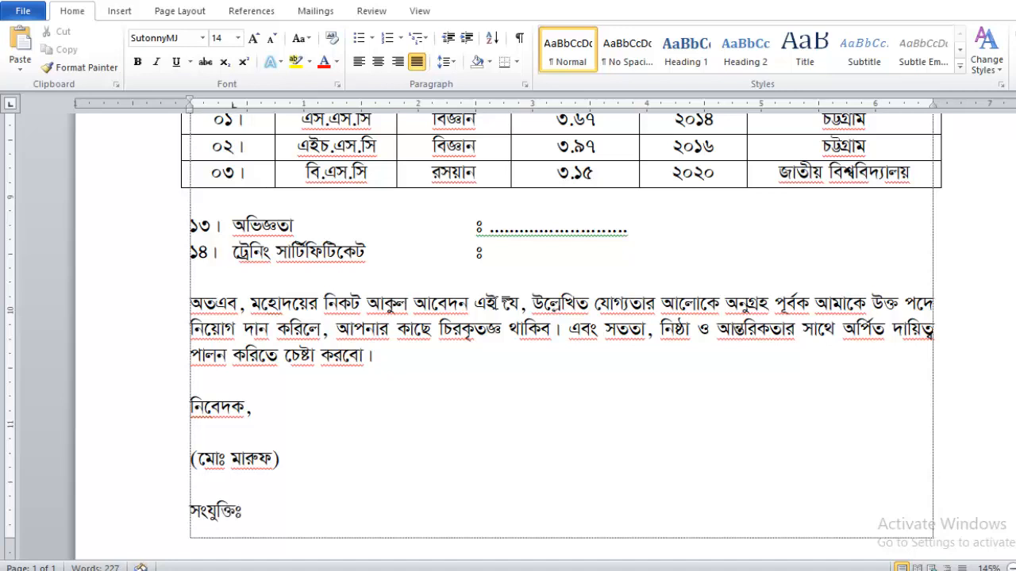
scroll(495, 302, down, 4)
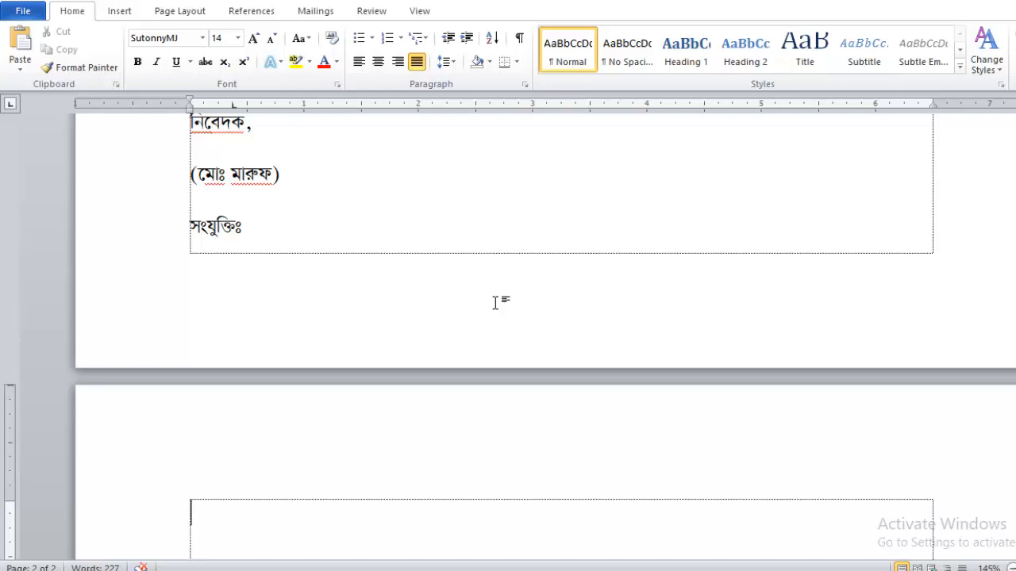
List enclosures ১ and ২: three attested passport-size photos and educational certificate photocopies.
text(১। তি)
text(ন কা)
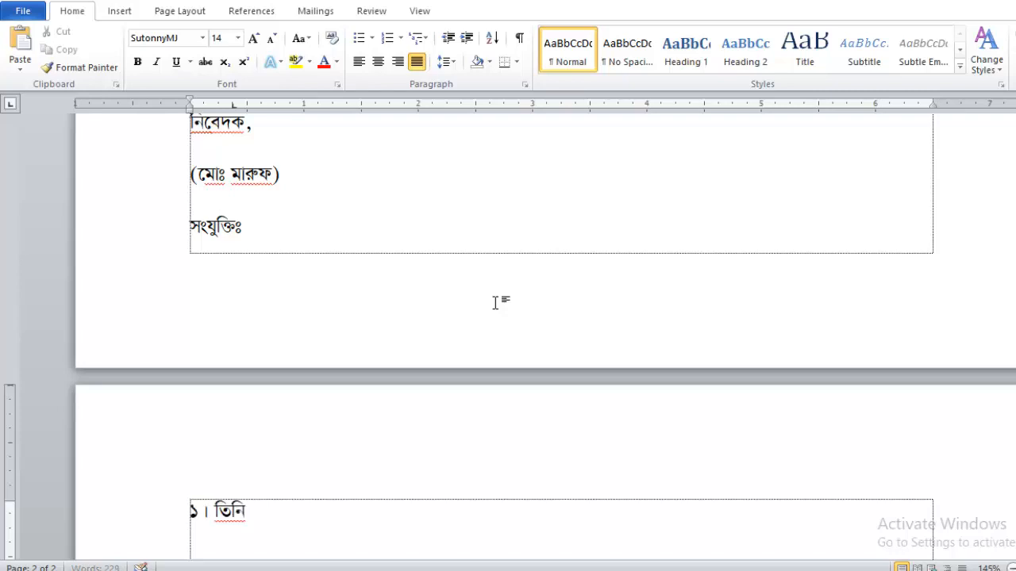
text(পি পা)
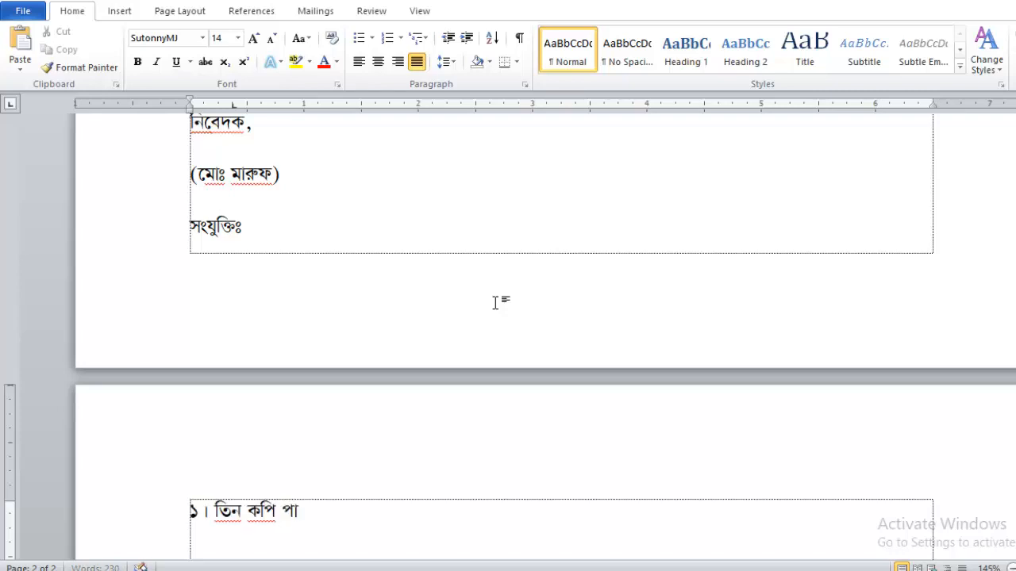
text(সপোটর্ সাইজের)
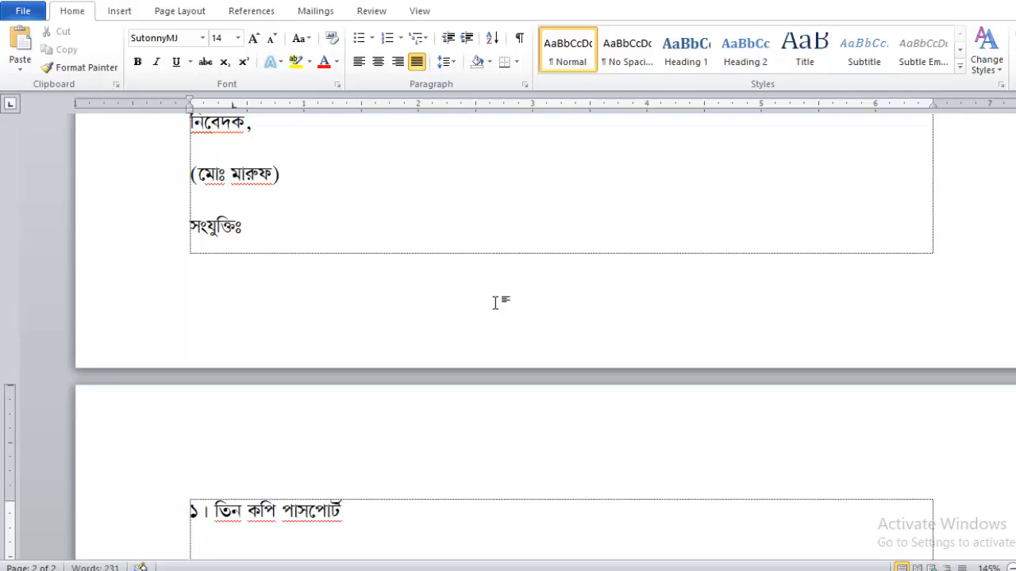
text( সত)
key(BackSpace)
key(BackSpace)
text(সত্যায়িত)
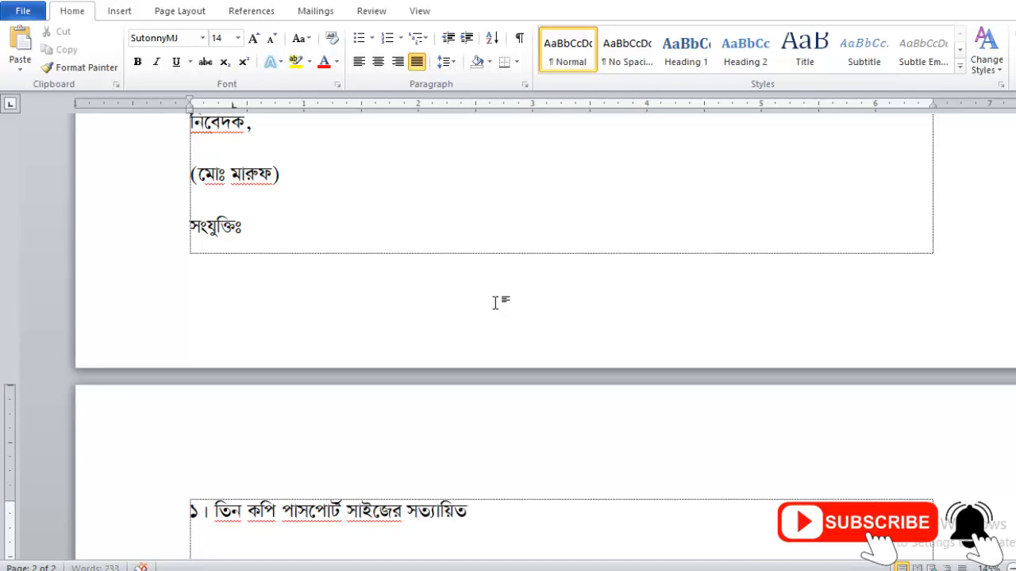
text( ছবি।)
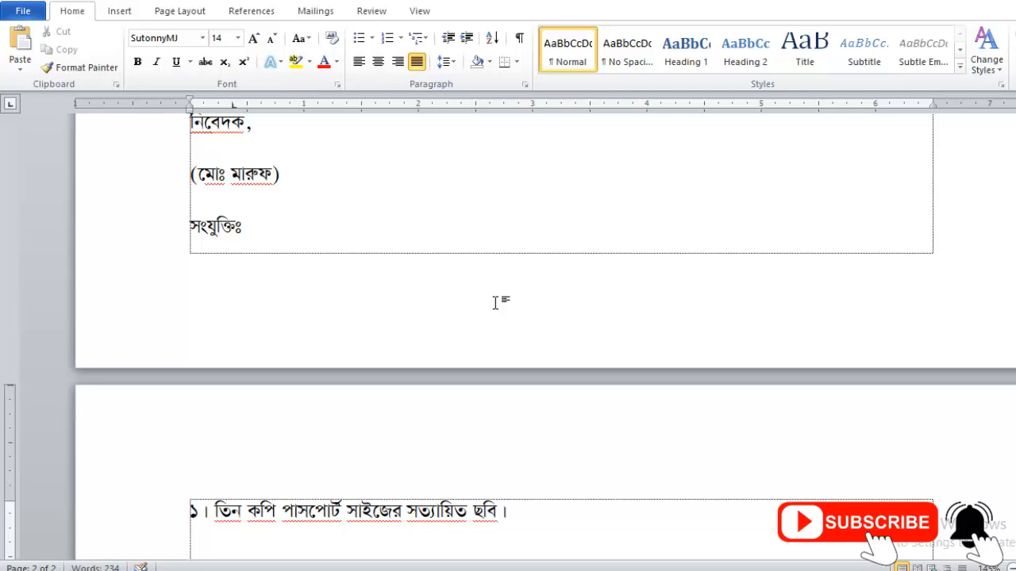
key(Return)
text(২। সকল )
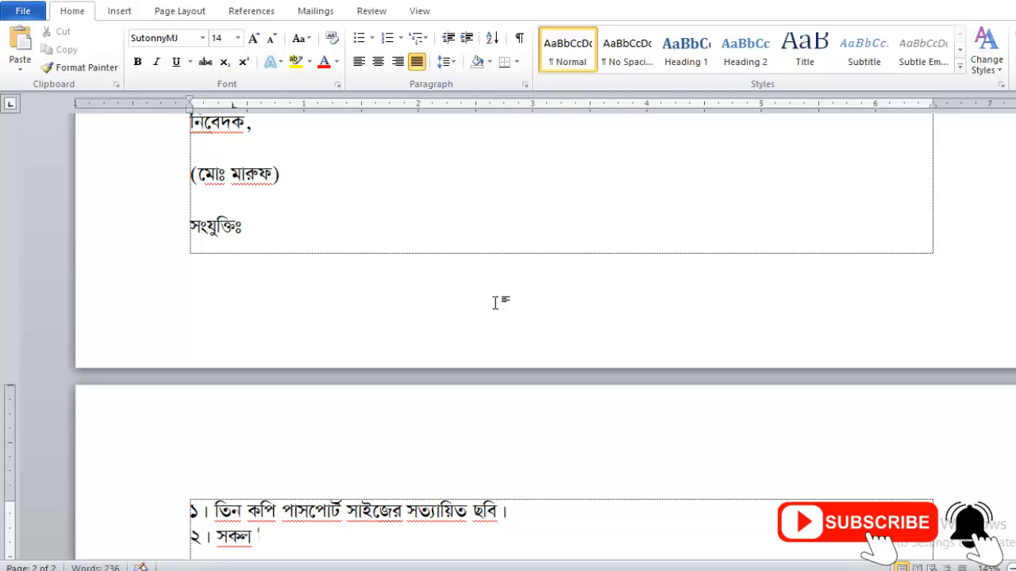
text(শিক্ষাগত যোগ্য)
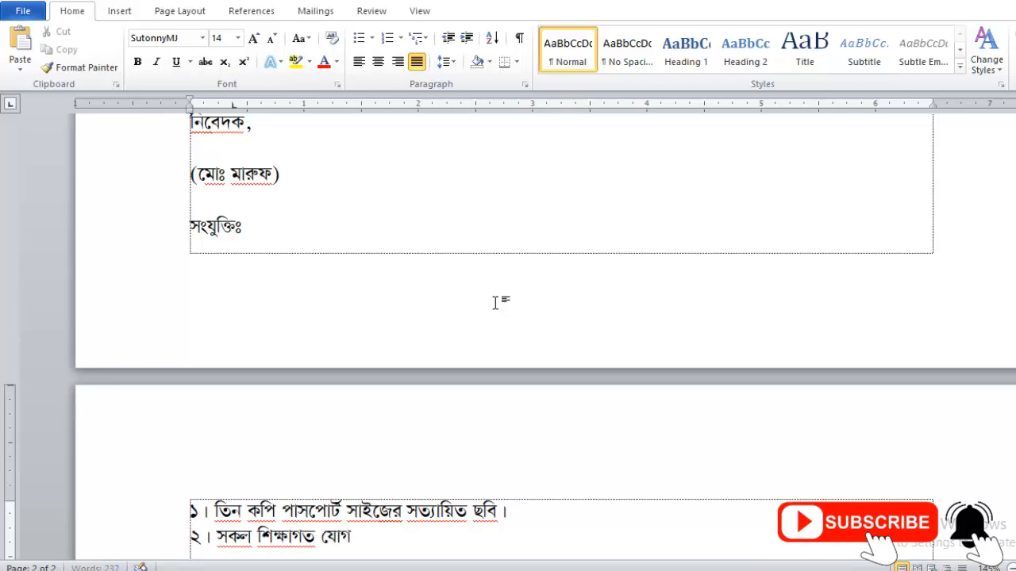
text(তার )
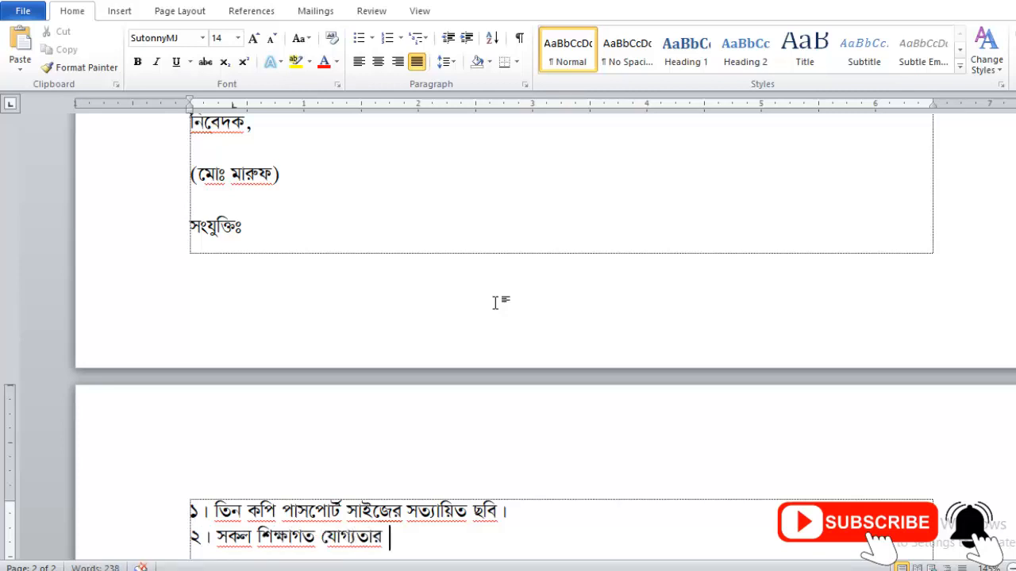
text(ফটো)
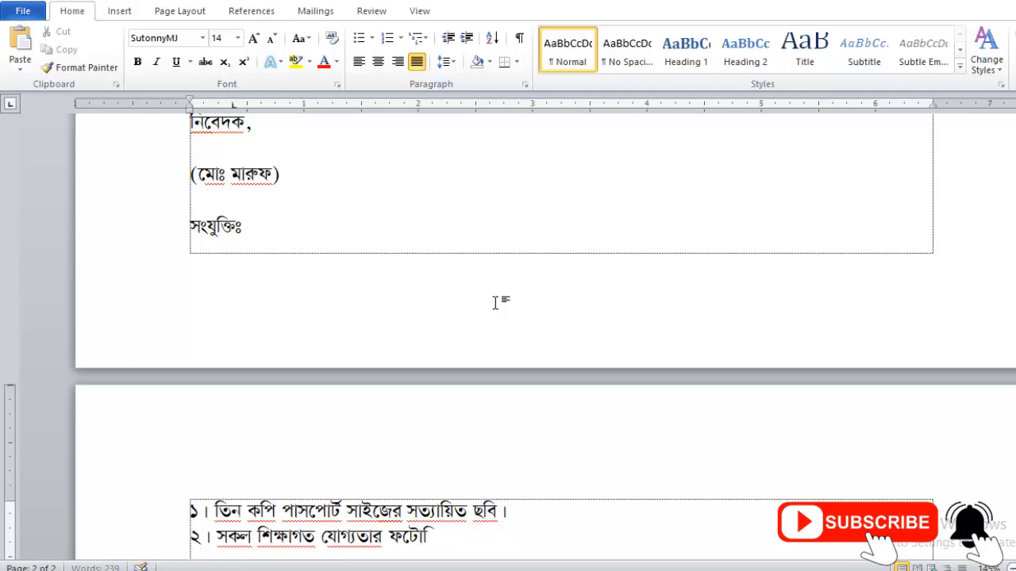
text(কপি।)
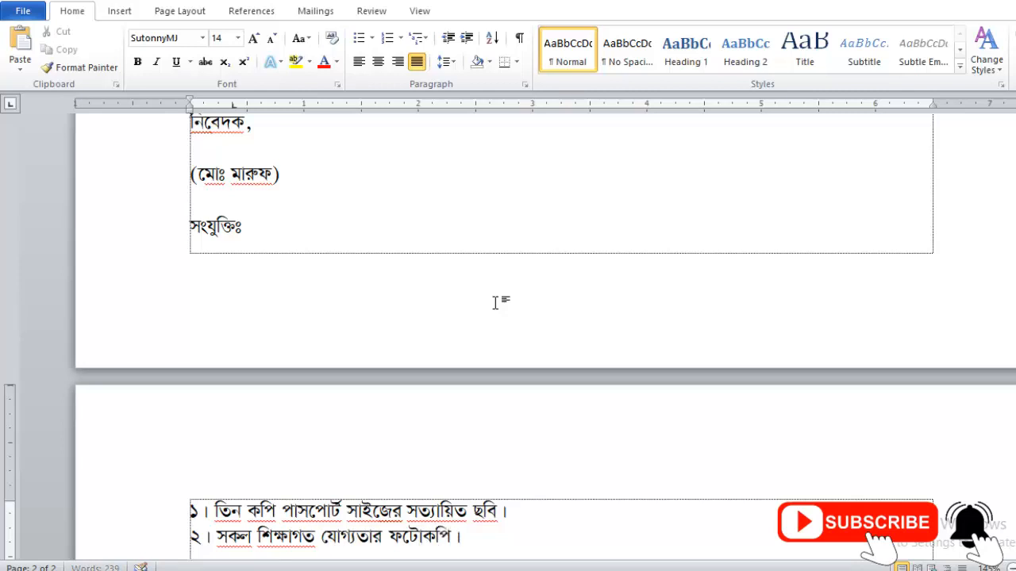
key(Return)
Add enclosures ৩–৫: national ID copy, experience certificate copy, and ২০০/- pay-order with a tabbed তারিখঃ.
text(৩। জা)
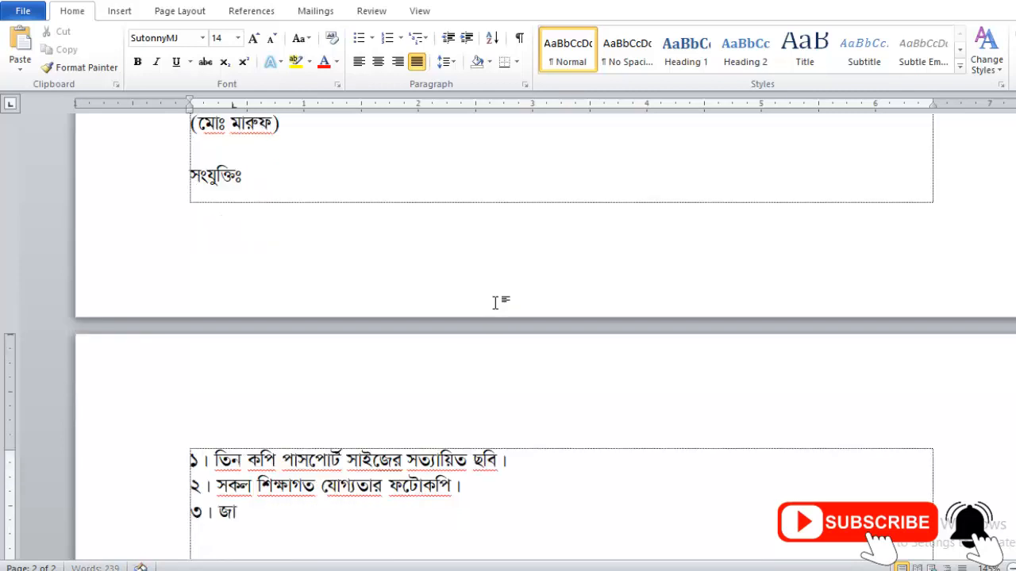
text(তীয় পরিচয় পত্রে)
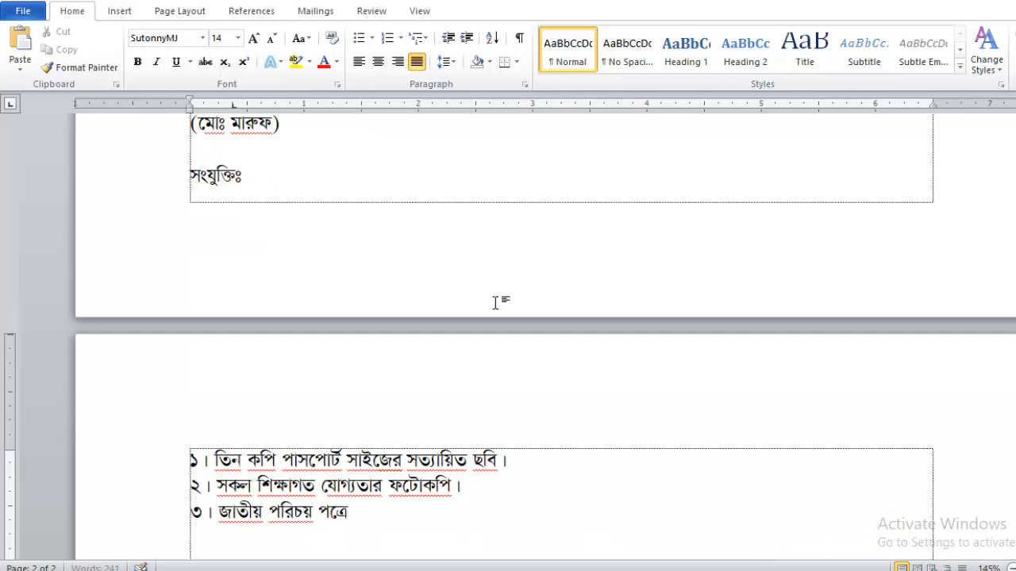
text(র ফটোকপি।)
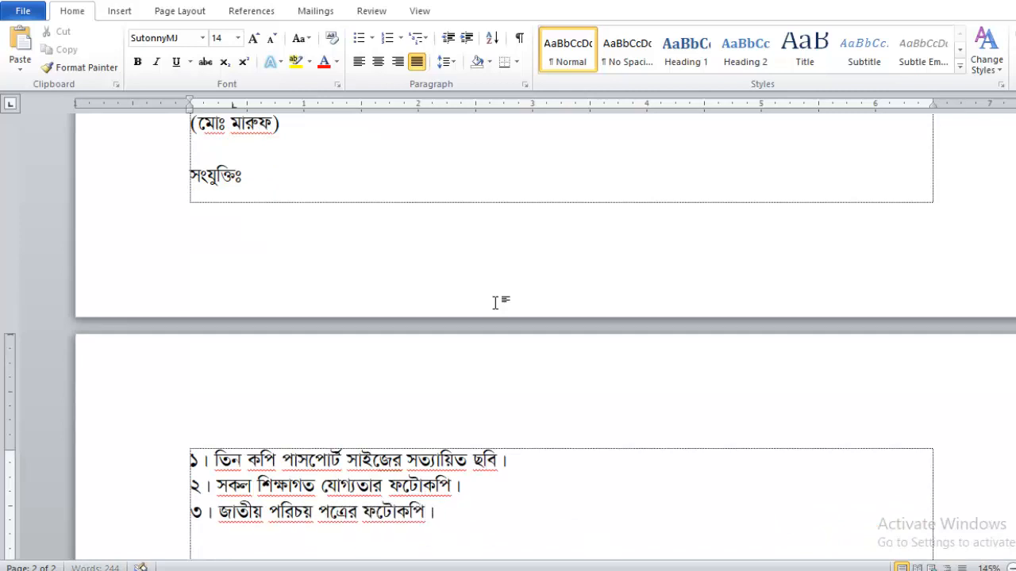
key(Return)
text(৪। অভিজ্ঞতা স)
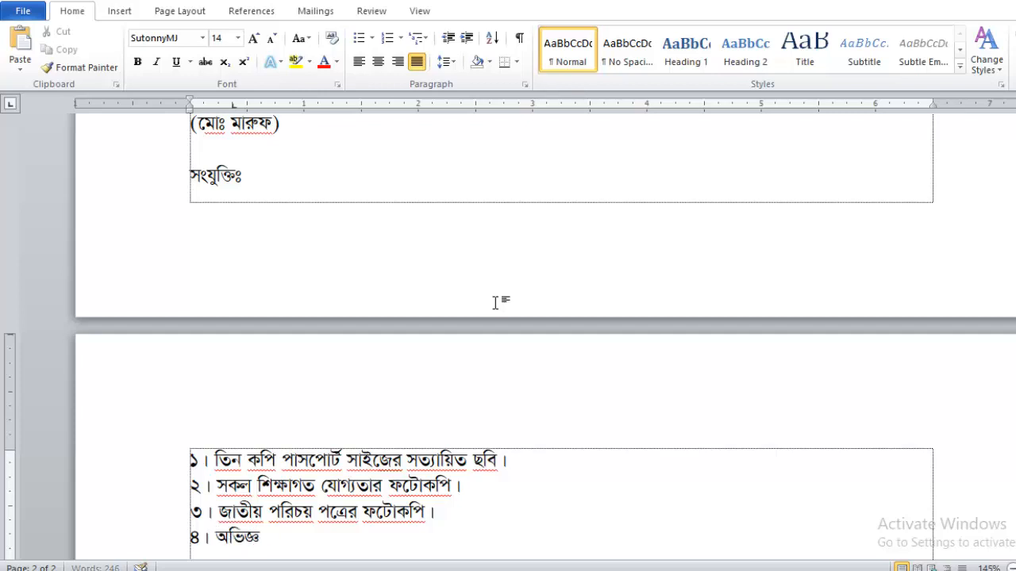
text(নদের)
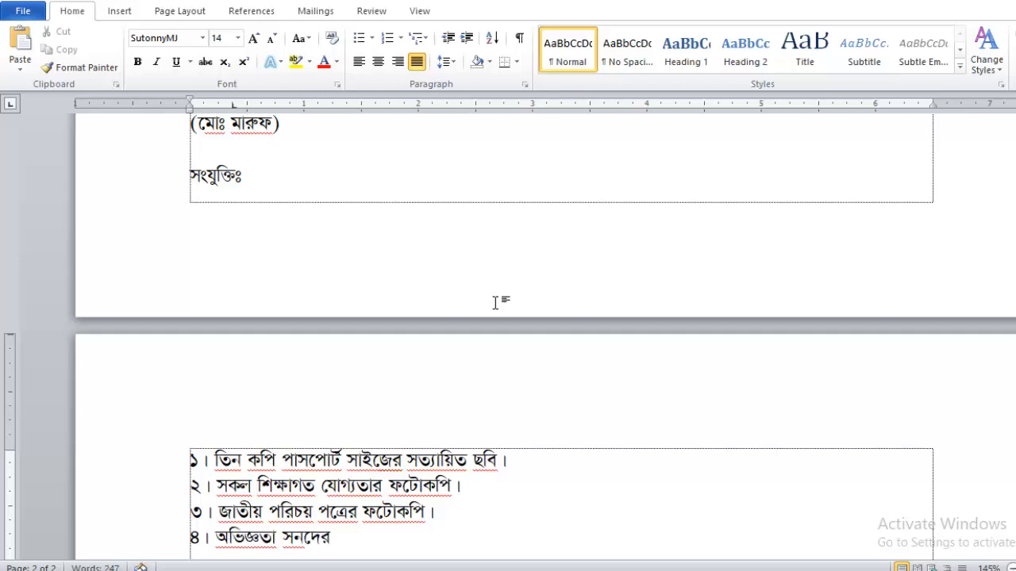
text( ফটোকপি।)
key(Return)
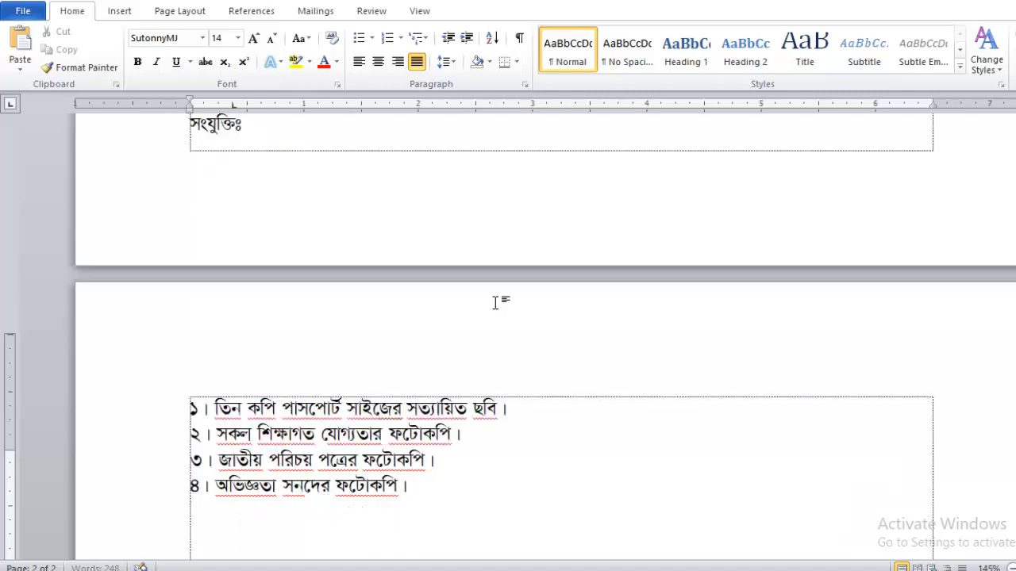
text(৫।)
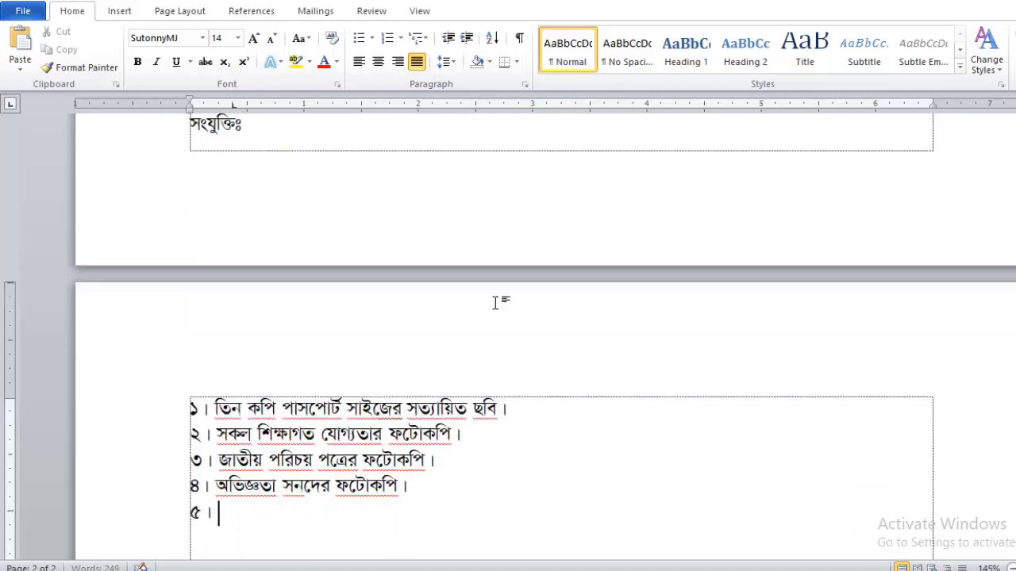
text( (২০০/- টাকা)
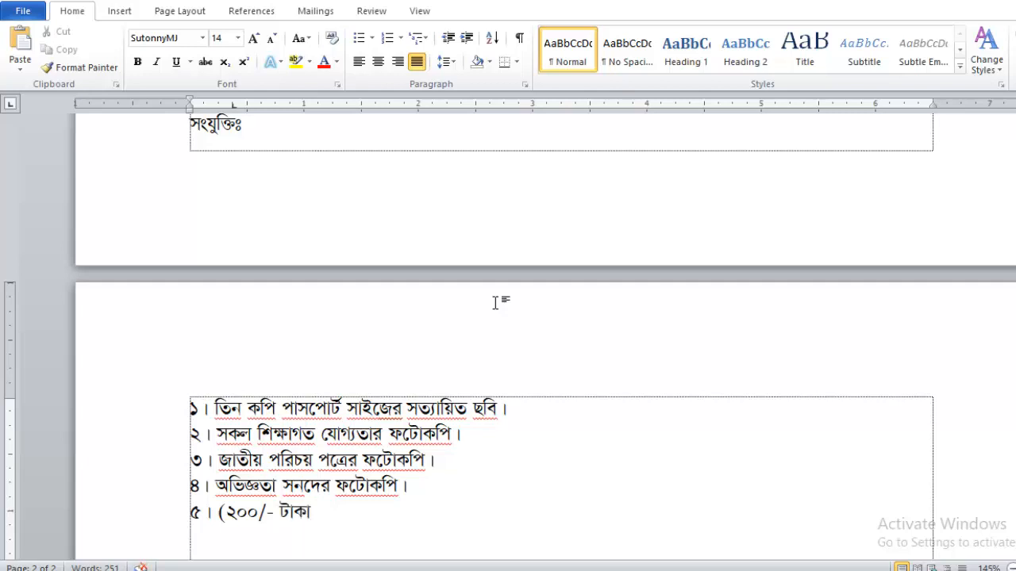
text(র) পে-অর্ডার নং- )
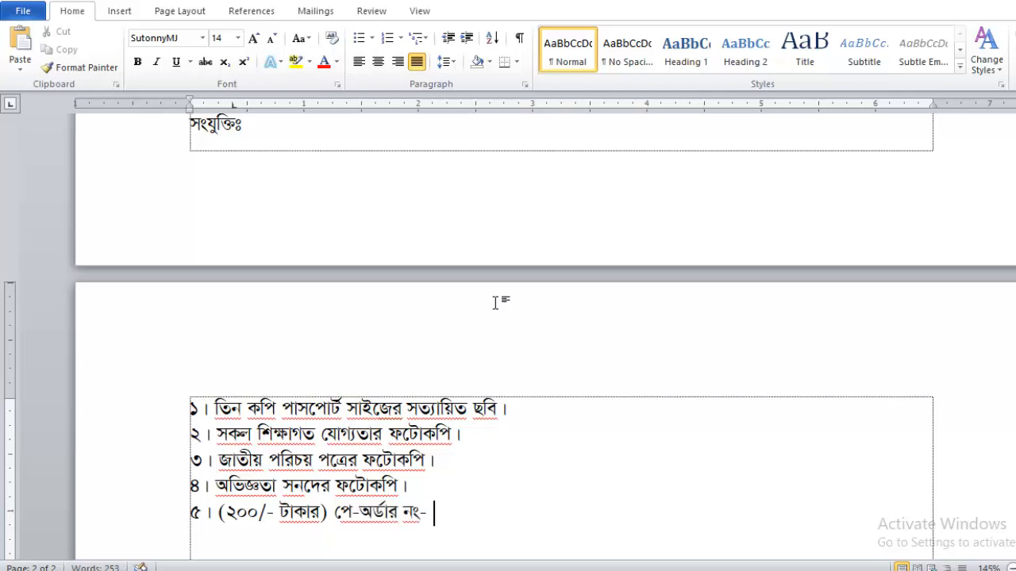
text(স)
key(BackSpace)
key(Tab)
key(Tab)
text(তারিখঃ)
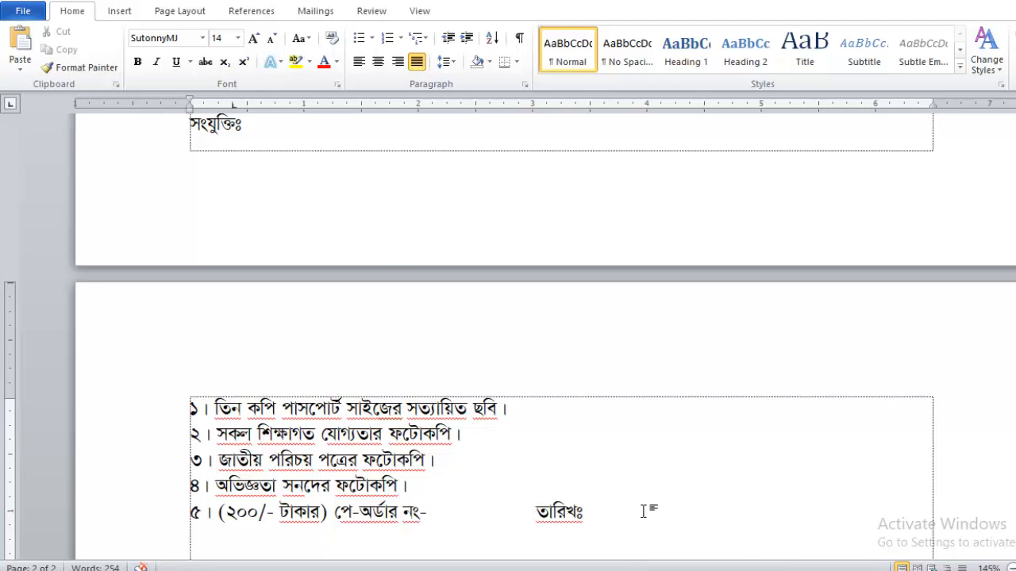
Set the entire letter to font size 13 so it fits on one page.
scroll(643, 511, up, 10)
scroll(392, 352, up, 6)
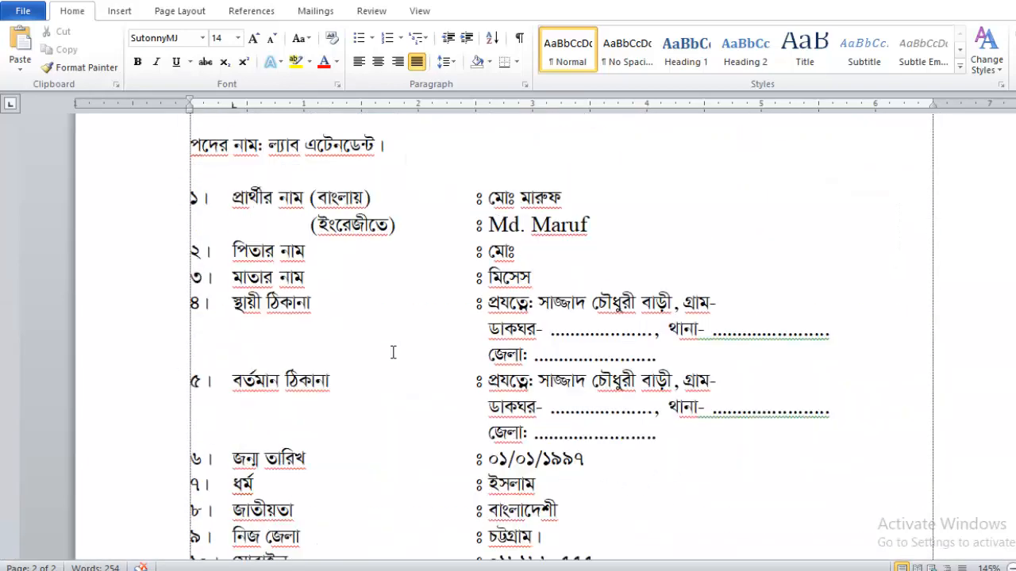
ctrl+scroll(404, 324, down, 7)
ctrl+scroll(404, 324, down, 2)
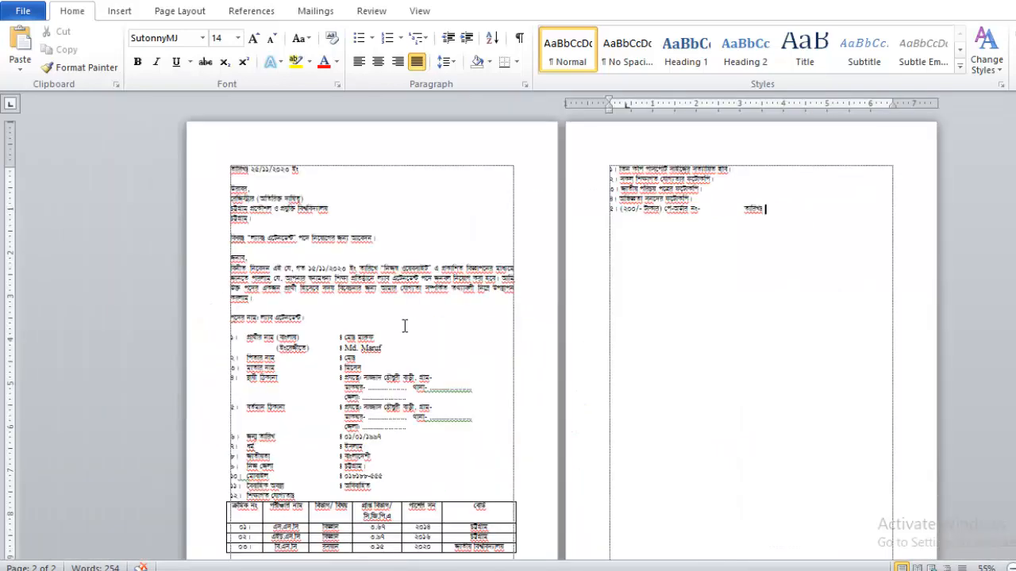
ctrl+scroll(404, 324, down, 1)
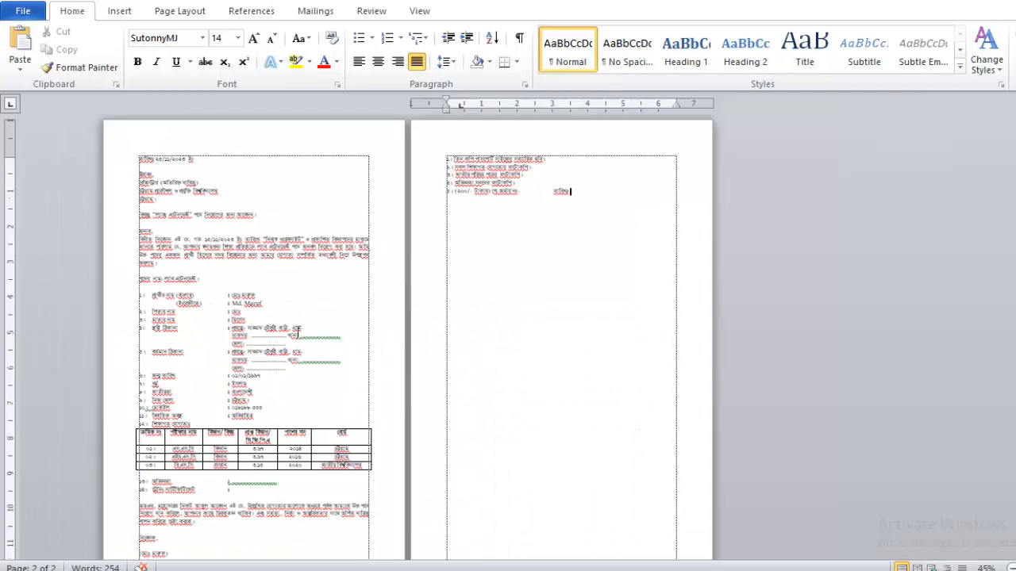
ctrl+scroll(274, 296, up, 5)
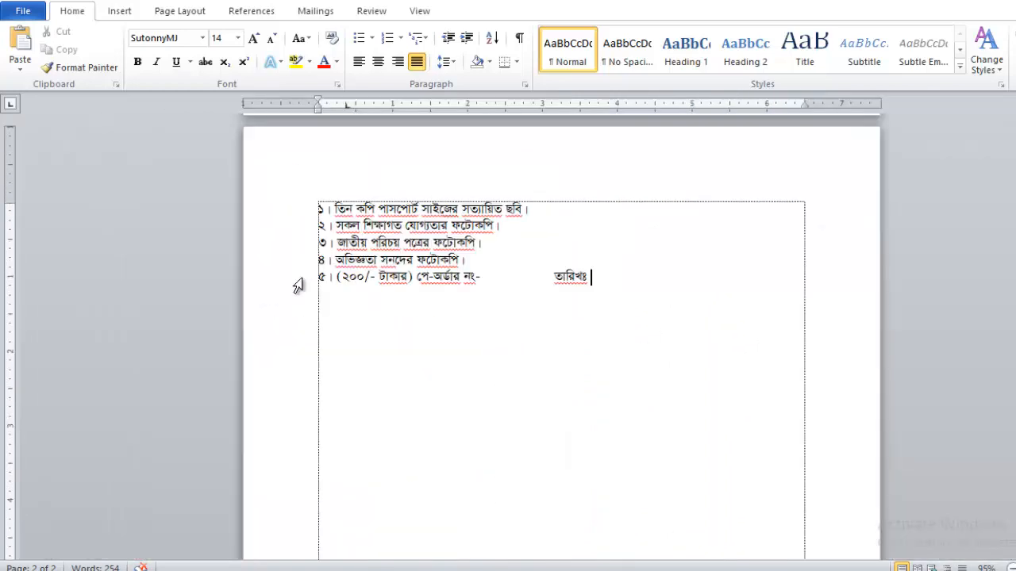
scroll(424, 297, up, 4)
key(ctrl+a)
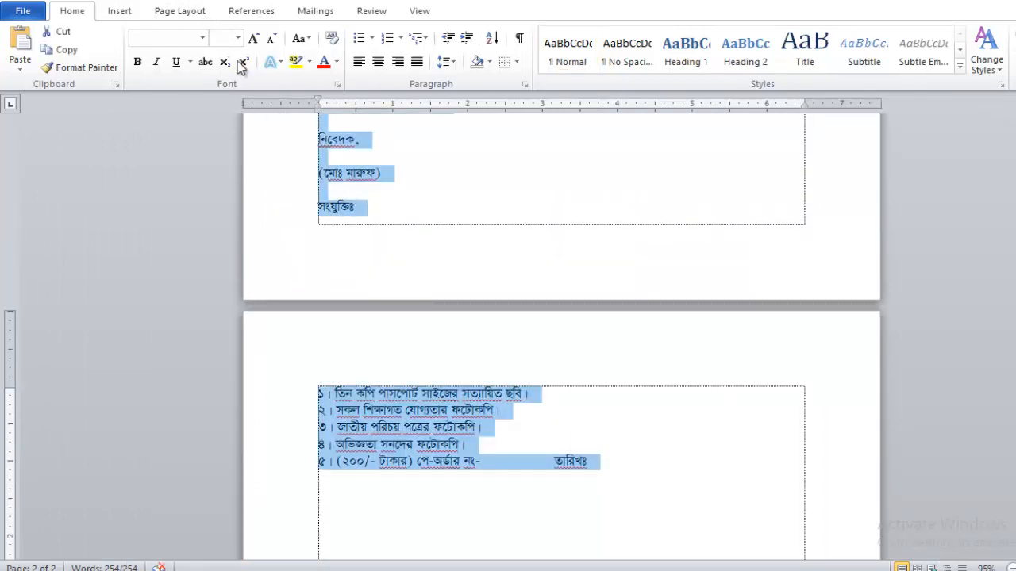
key(Return)
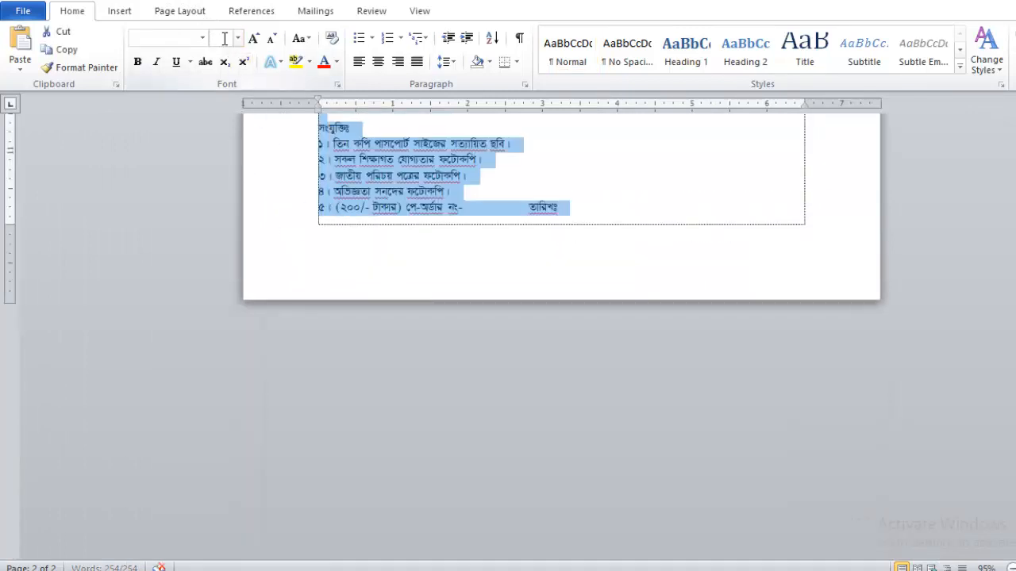
scroll(551, 227, up, 3)
click(468, 246)
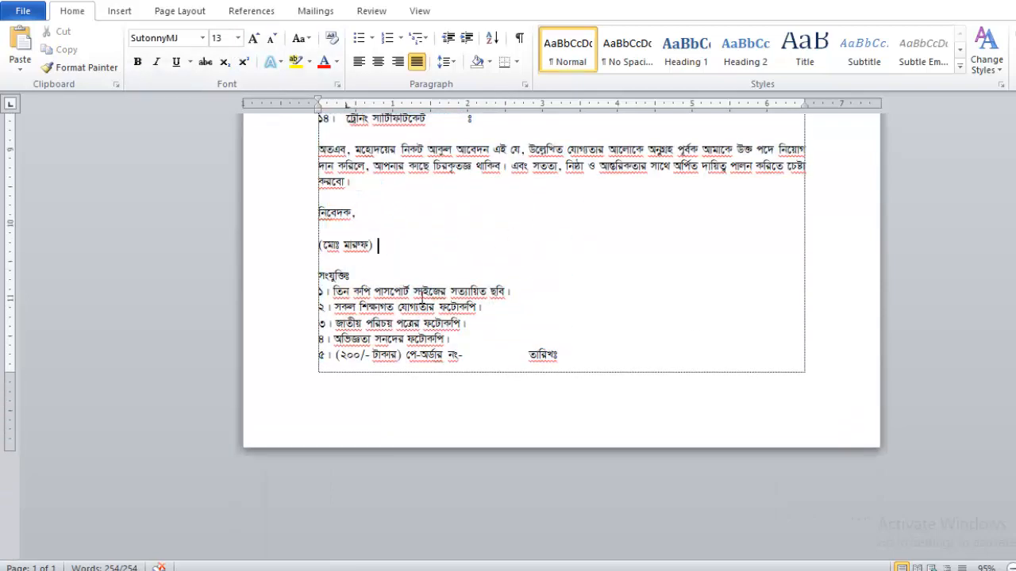
scroll(414, 302, up, 2)
scroll(413, 302, up, 1)
Bold the signature name and make the সংযুক্তিঃ heading bold and underlined.
drag(337, 278, 273, 281)
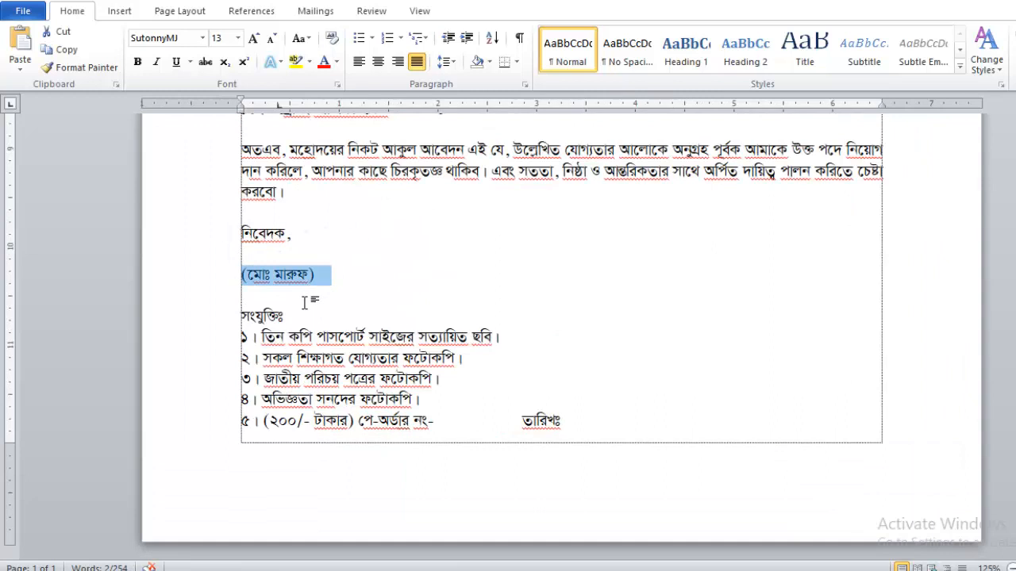
key(ctrl+b)
drag(301, 316, 209, 324)
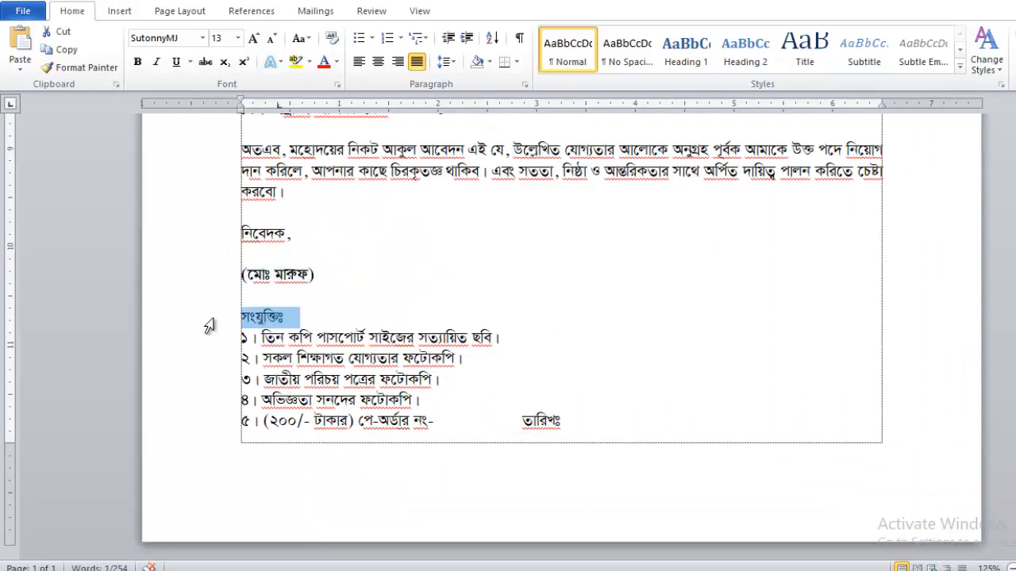
key(ctrl+b)
key(ctrl+u)
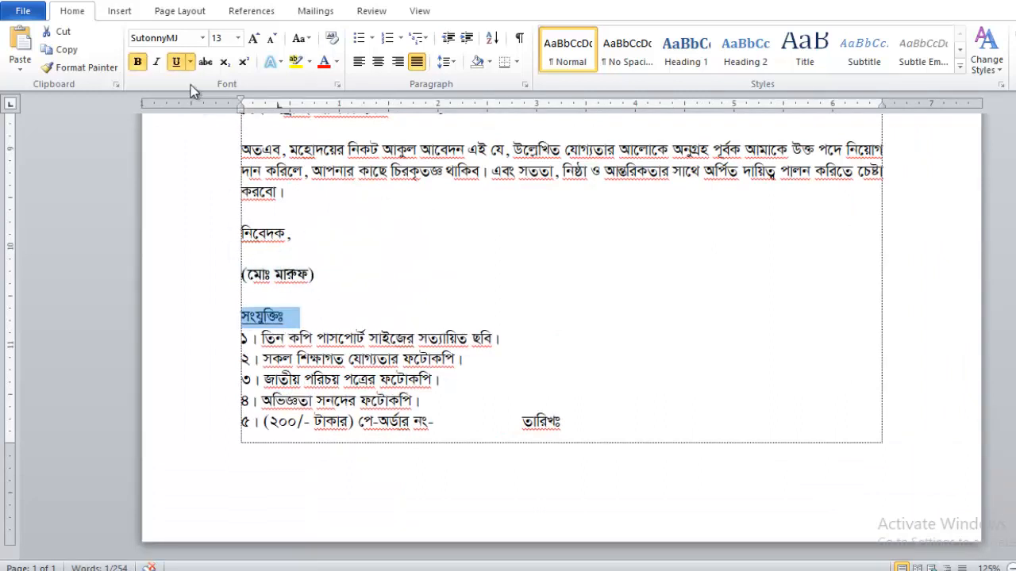
Insert tabs so the birth-date and father's-name colons line up with the others.
scroll(405, 311, up, 5)
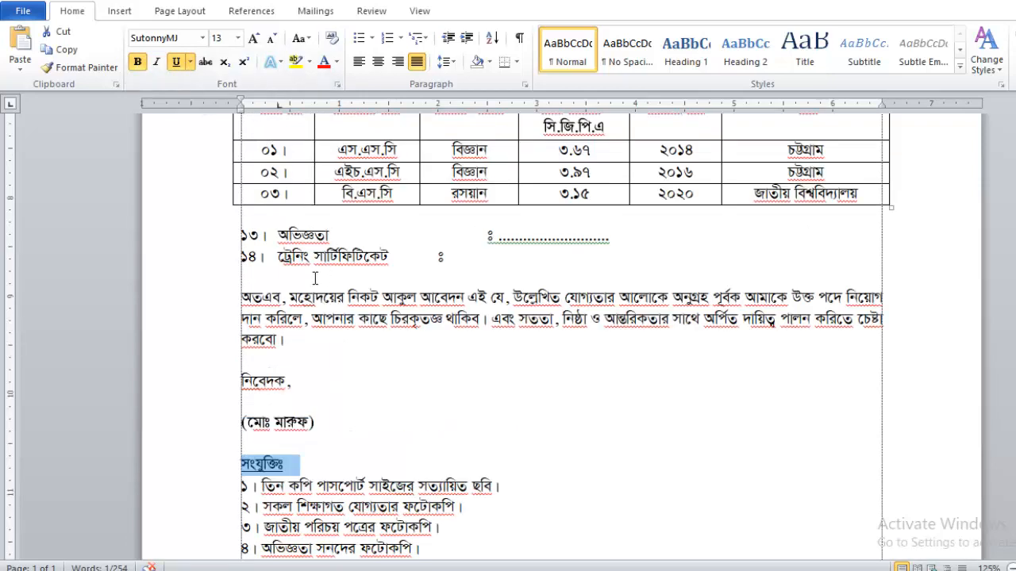
scroll(428, 319, up, 4)
scroll(388, 333, up, 4)
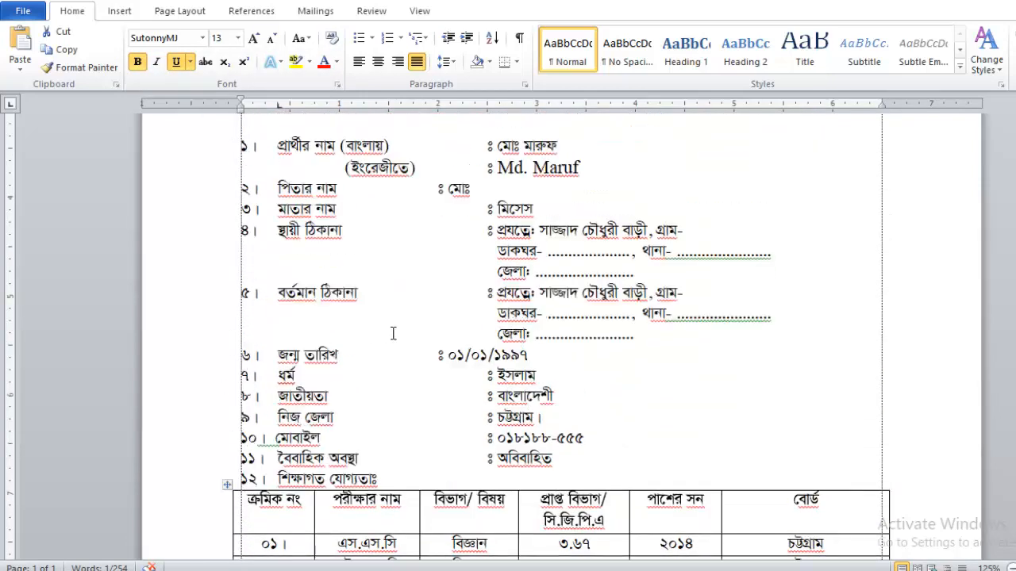
click(441, 358)
key(Tab)
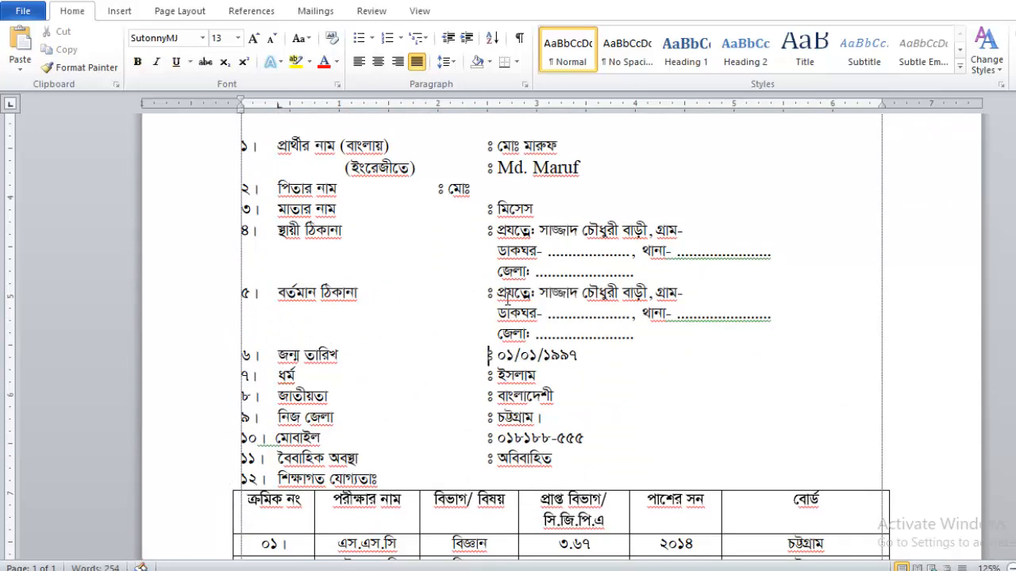
scroll(504, 310, up, 3)
key(Tab)
scroll(428, 282, up, 2)
Make the post heading bold at font size 16.
drag(404, 253, 226, 254)
click(137, 61)
click(237, 38)
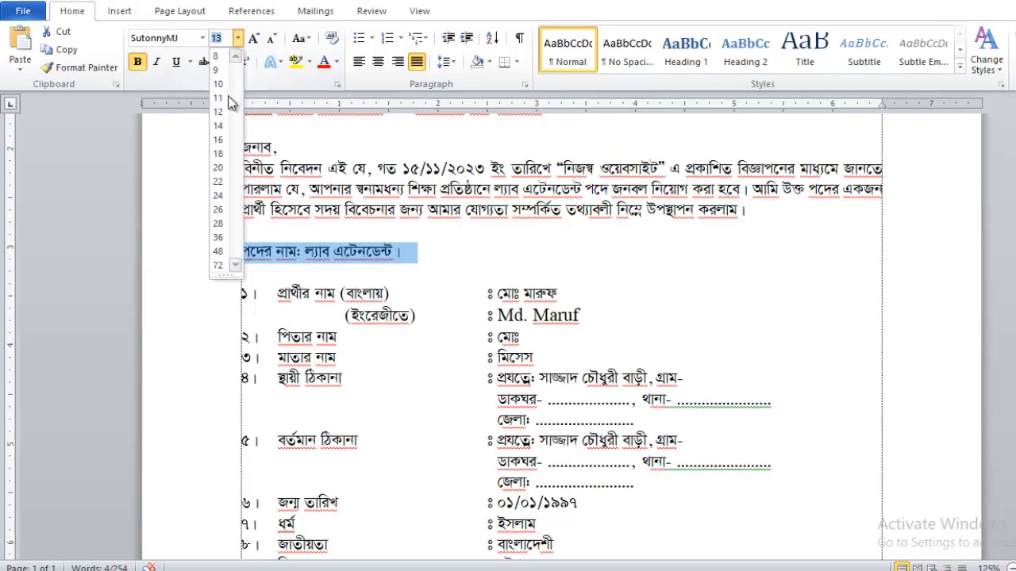
click(217, 140)
click(363, 239)
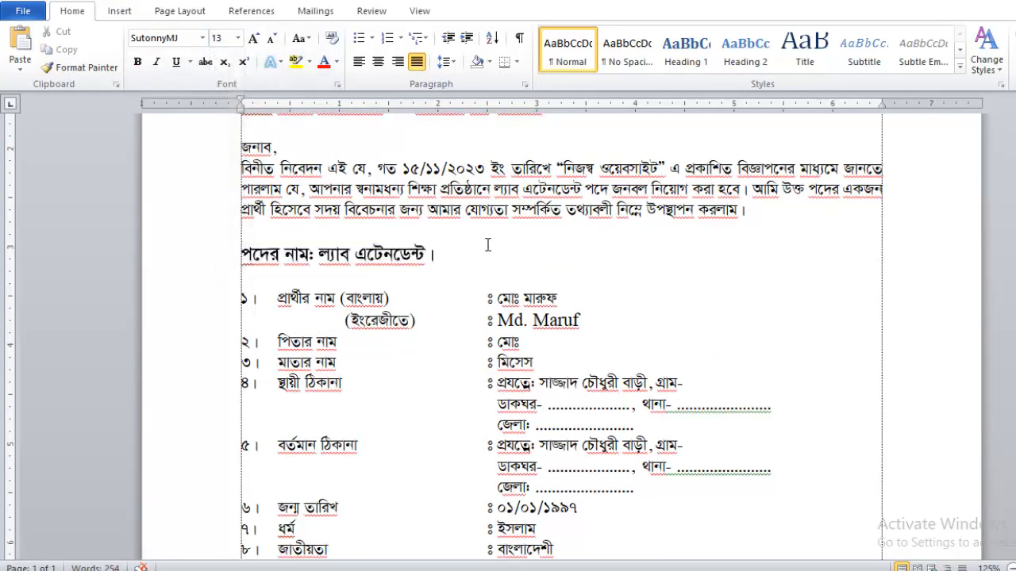
scroll(488, 245, up, 2)
Underline the subject line and set it to font size 14.
drag(567, 205, 242, 204)
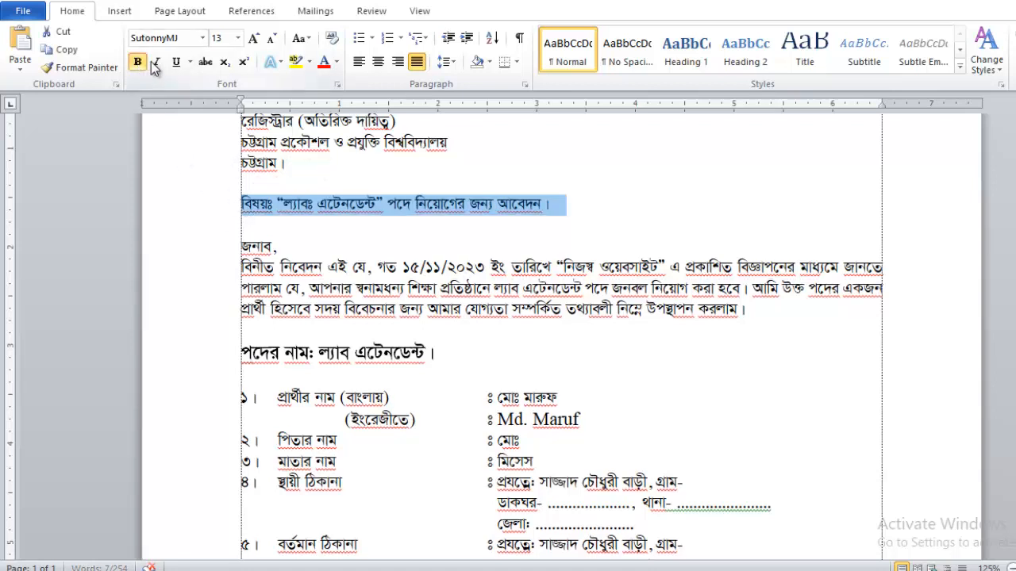
click(176, 62)
click(220, 37)
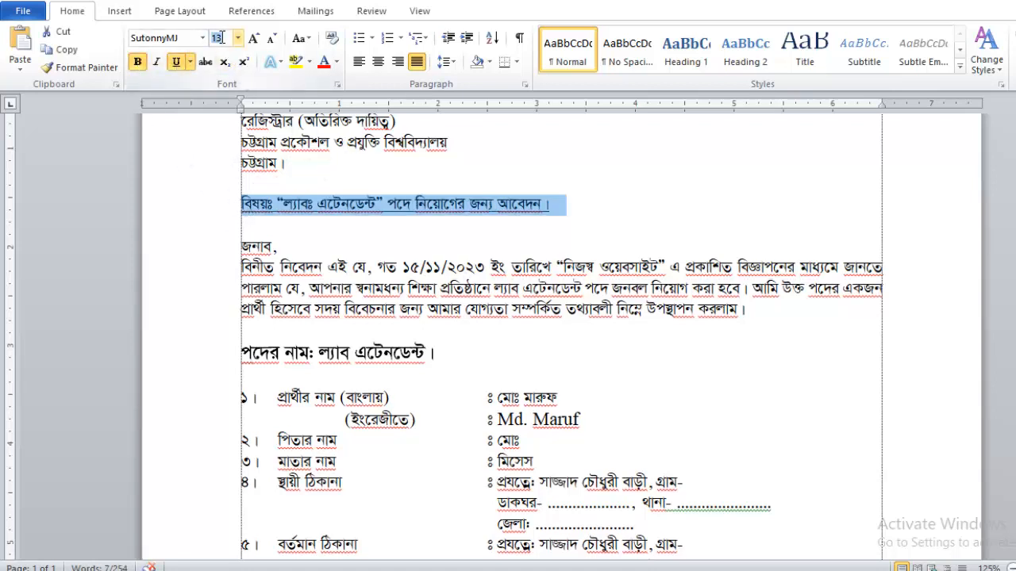
text(14)
key(Return)
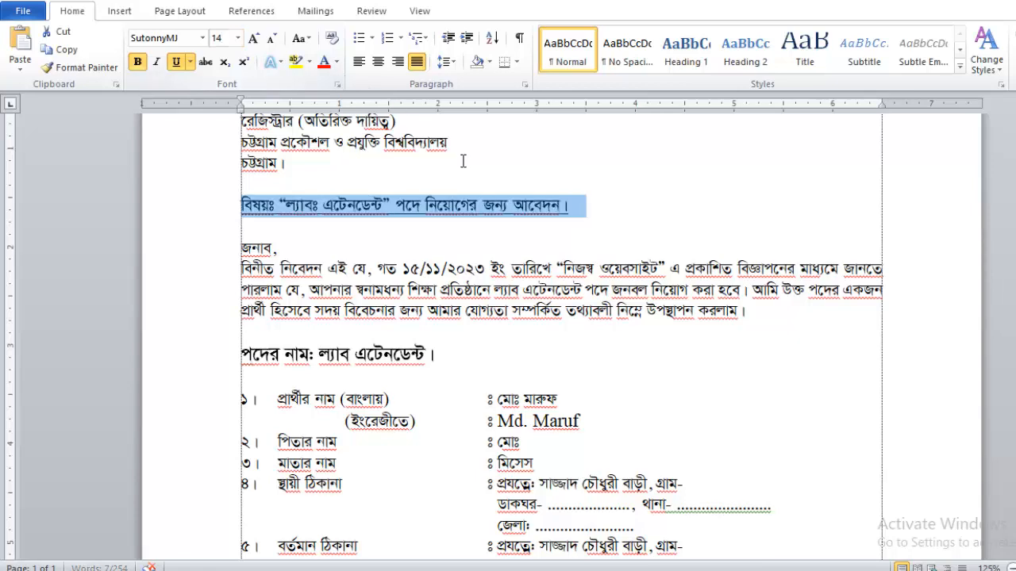
click(462, 161)
scroll(426, 195, up, 3)
scroll(426, 195, down, 3)
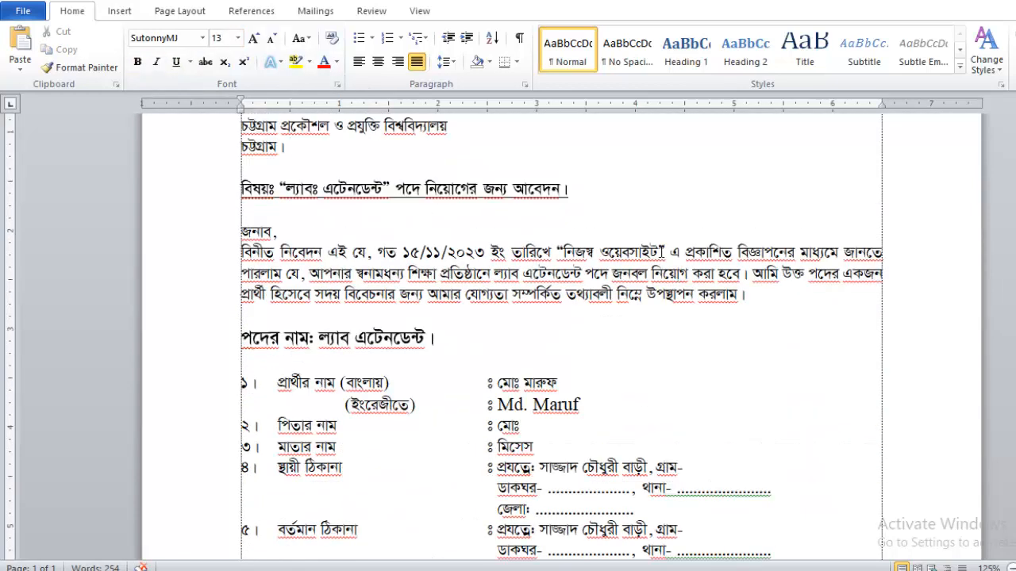
Bold the quoted phrase “নিজস্ব ওয়েবসাইট” in the opening paragraph.
double_click(571, 253)
drag(571, 252, 655, 256)
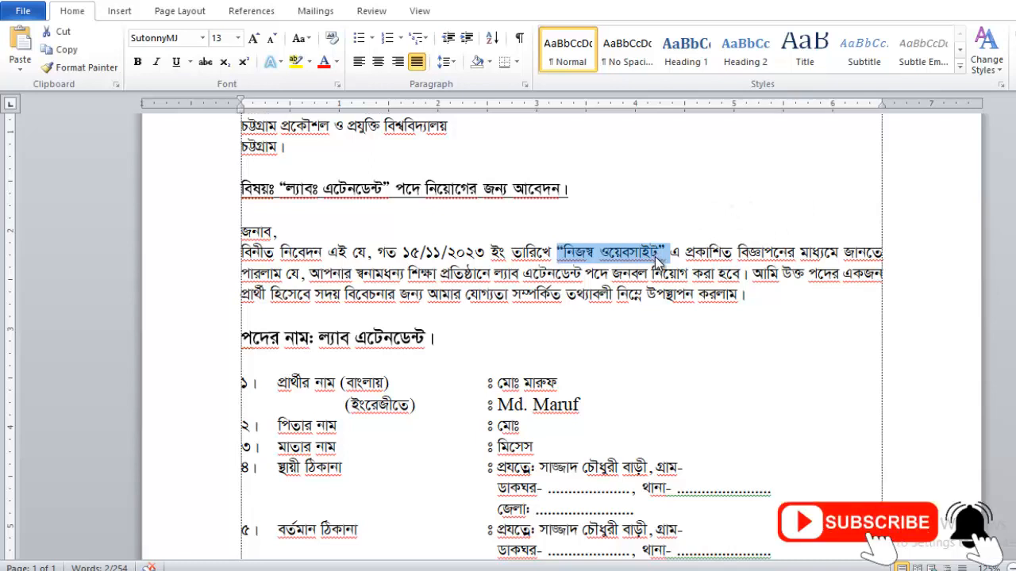
key(ctrl+b)
click(537, 358)
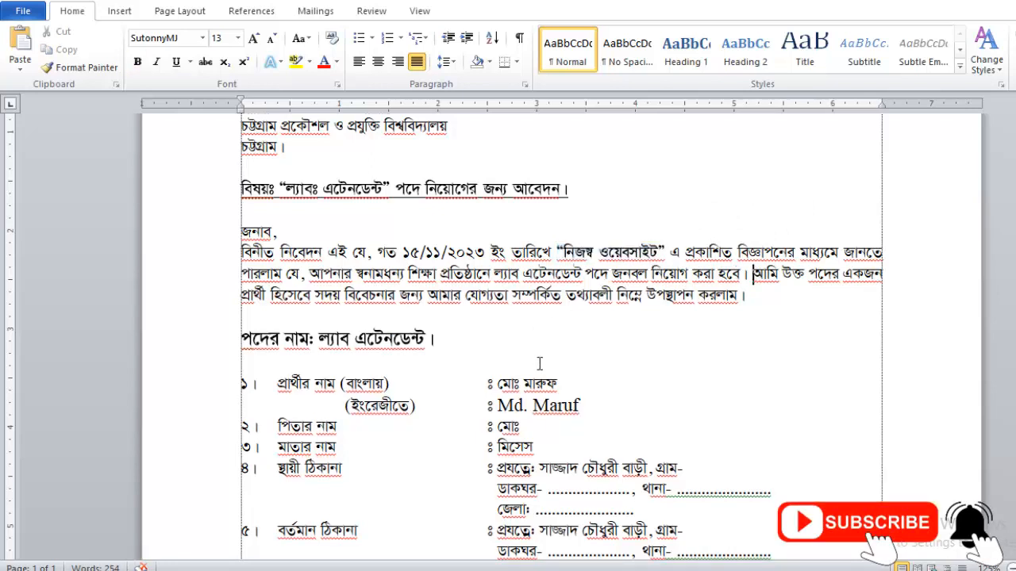
scroll(538, 358, down, 3)
Bold the applicant's Bengali and English name entries.
drag(561, 236, 496, 235)
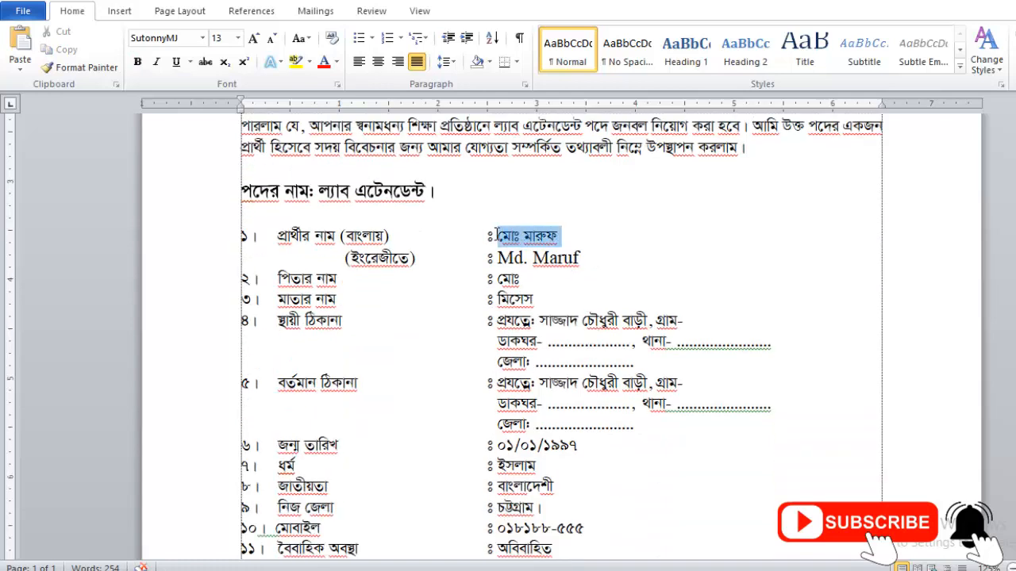
drag(589, 258, 498, 259)
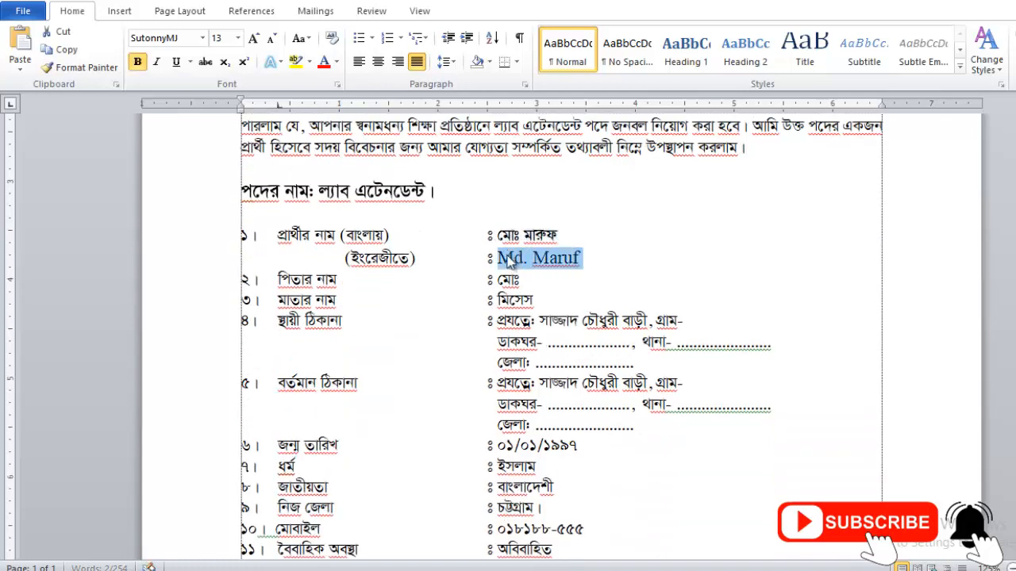
key(ctrl+b)
click(607, 270)
scroll(603, 273, down, 1)
scroll(603, 273, up, 3)
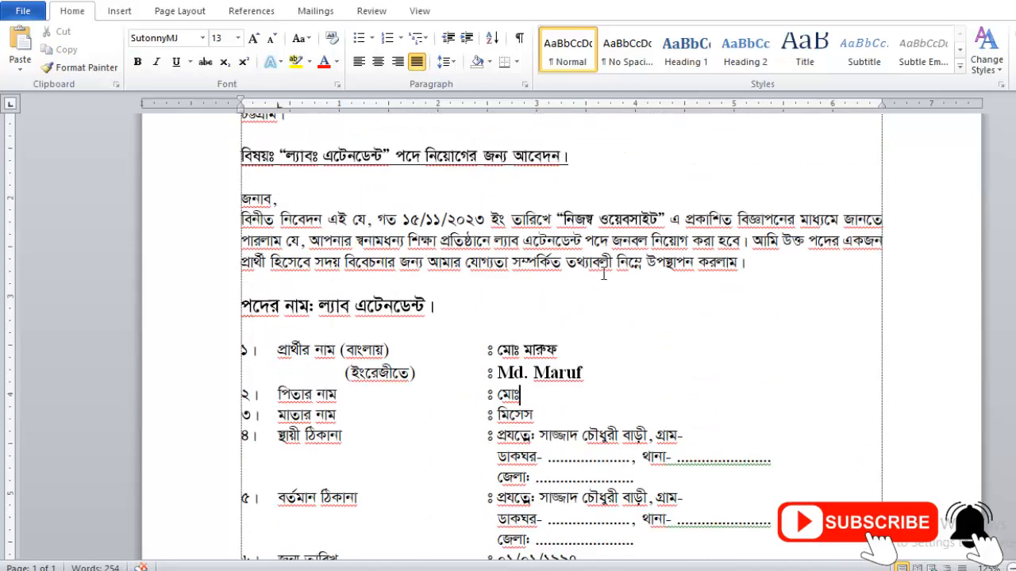
scroll(603, 273, down, 4)
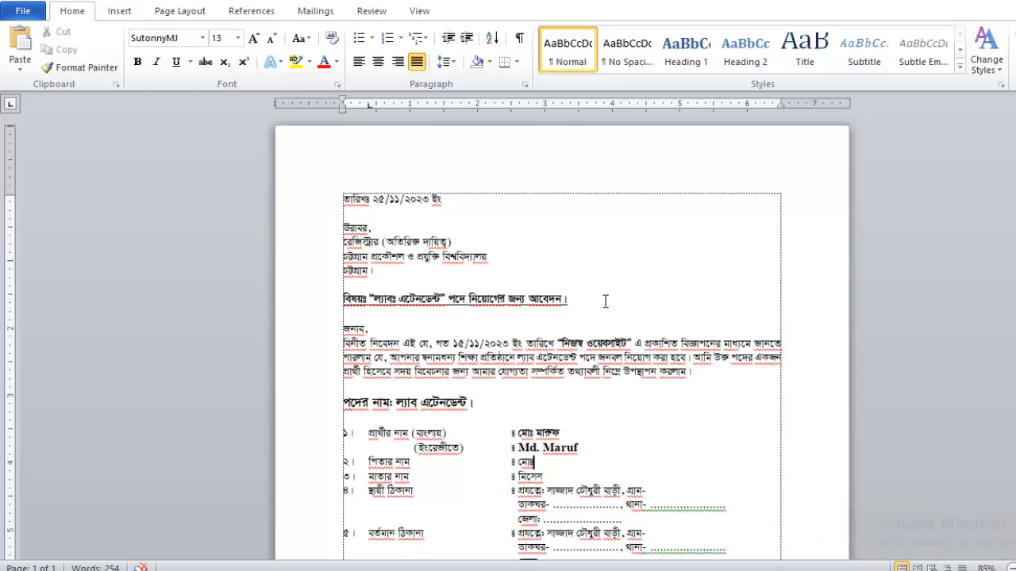
scroll(604, 301, down, 7)
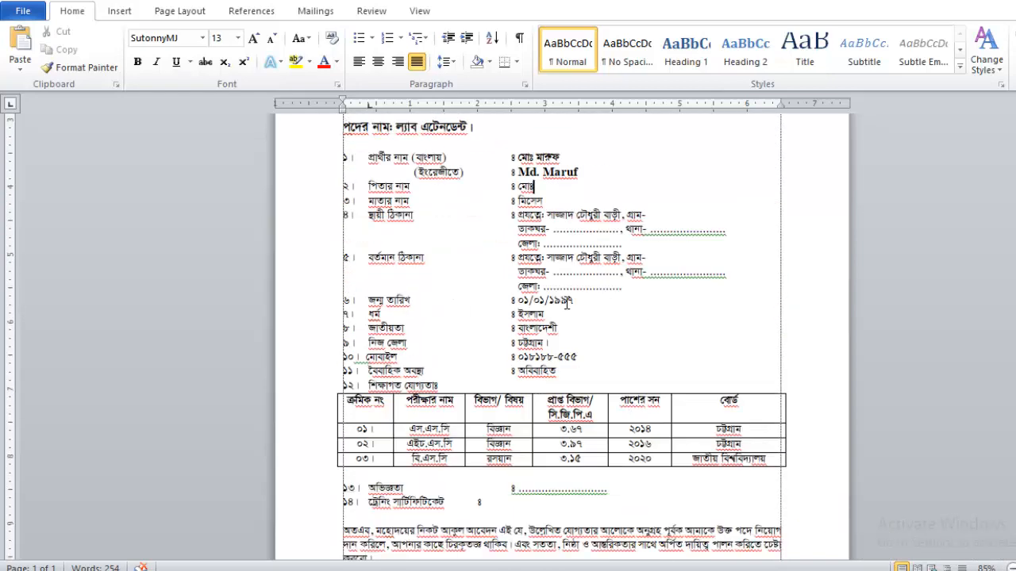
scroll(578, 304, up, 4)
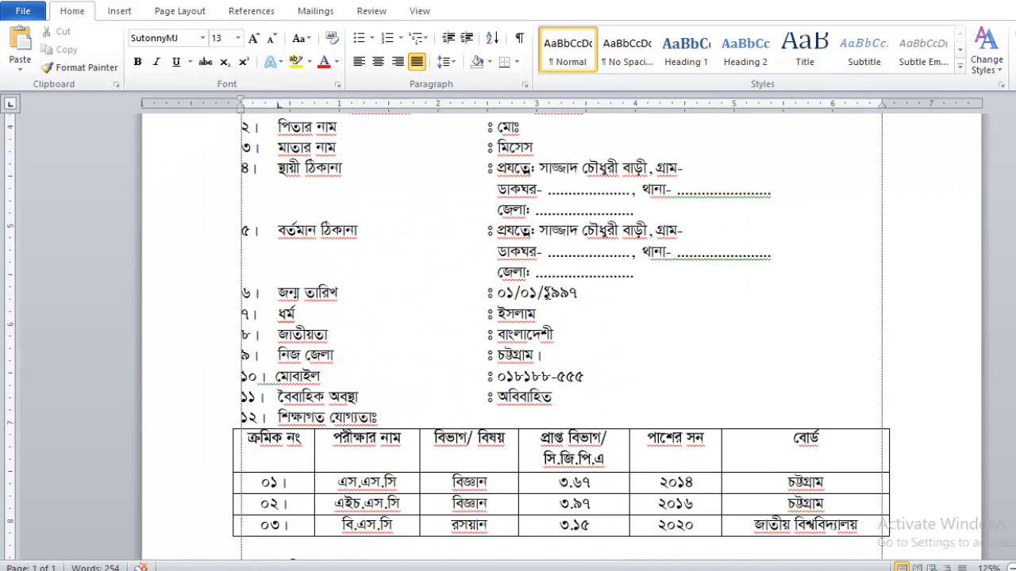
scroll(547, 292, down, 10)
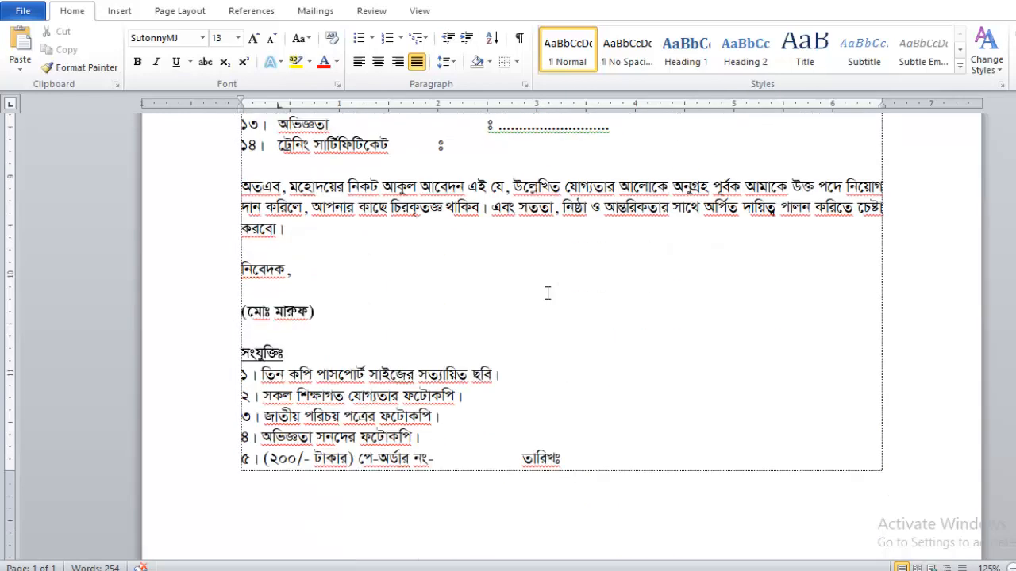
scroll(547, 294, up, 13)
scroll(547, 295, up, 8)
scroll(536, 297, down, 7)
scroll(536, 297, down, 5)
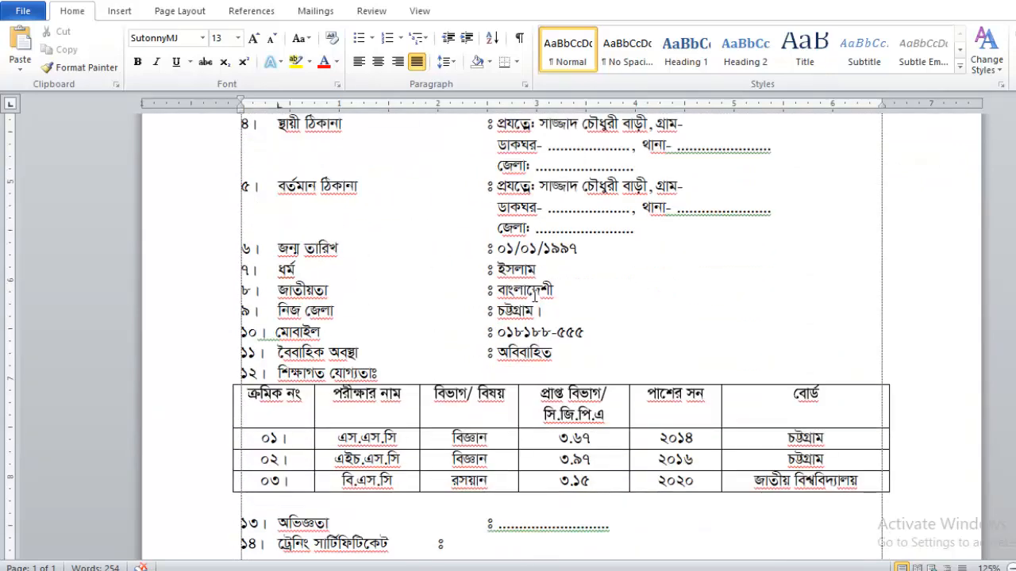
scroll(535, 296, down, 8)
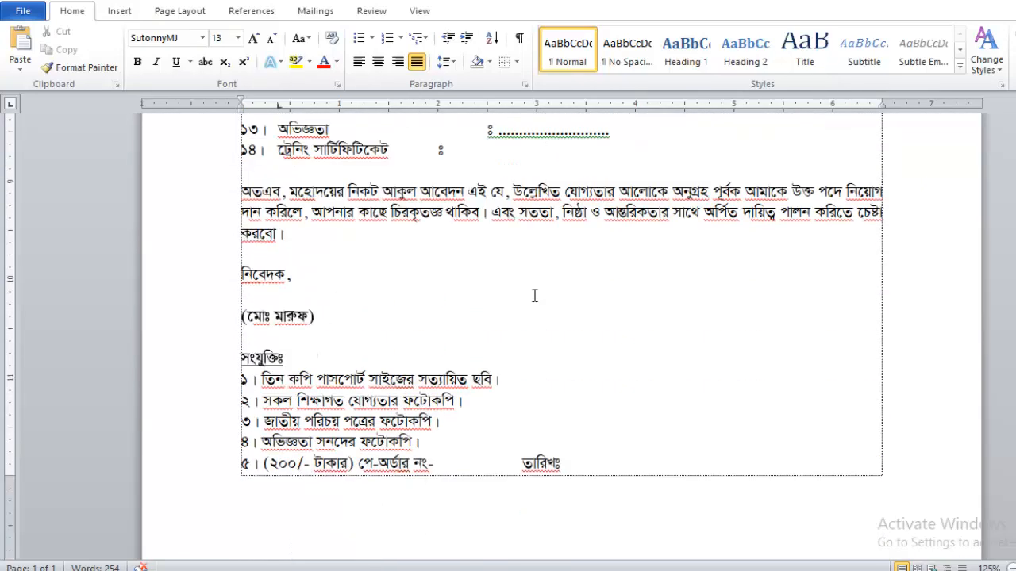
scroll(534, 296, up, 16)
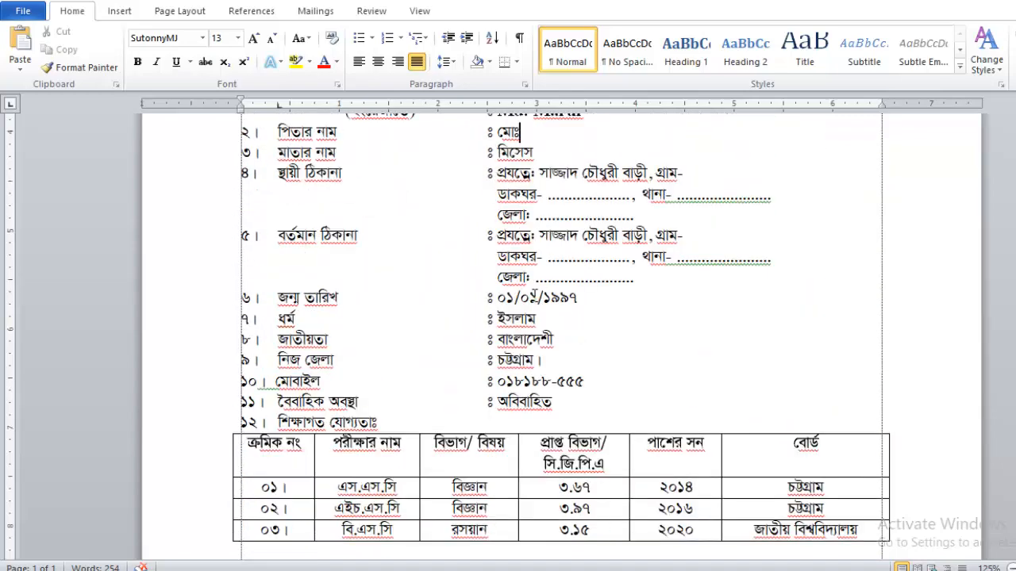
scroll(535, 298, up, 3)
click(482, 352)
scroll(500, 341, down, 18)
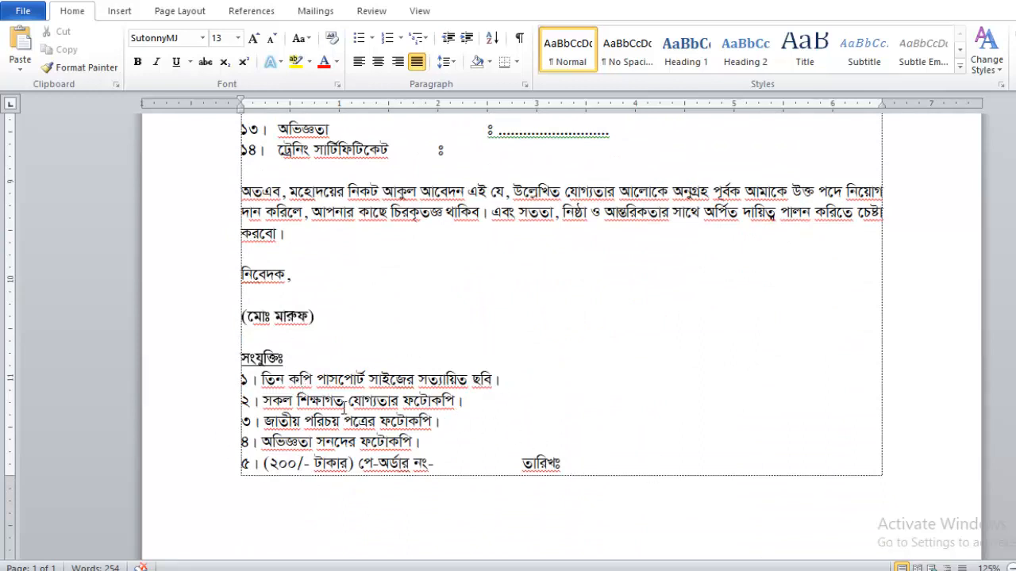
scroll(624, 304, up, 10)
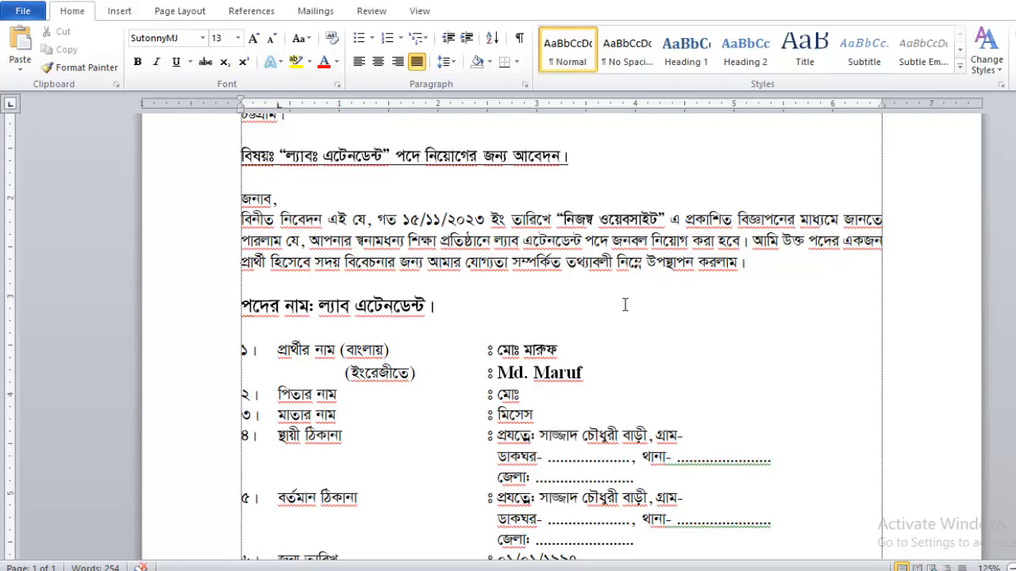
scroll(624, 305, up, 1)
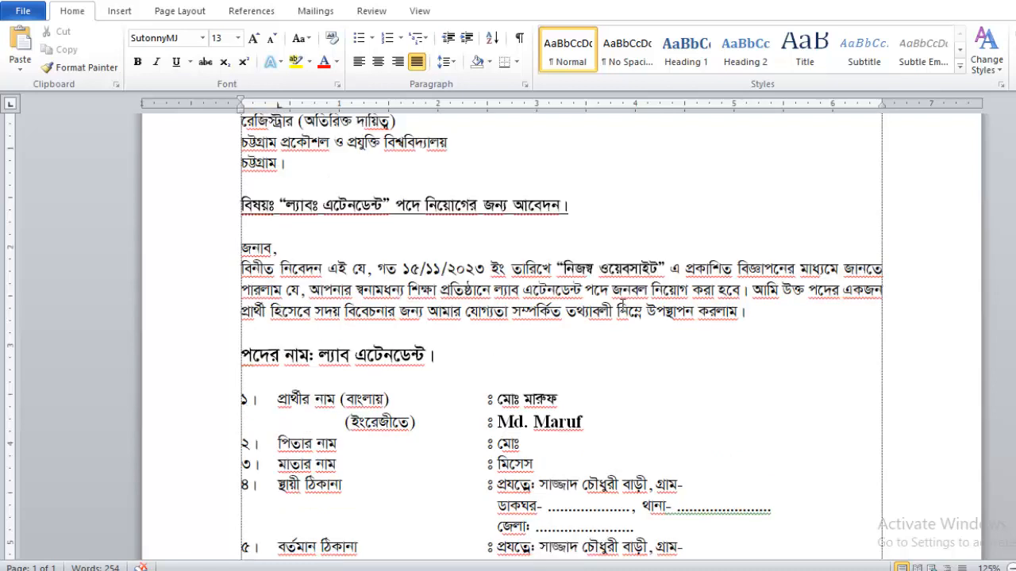